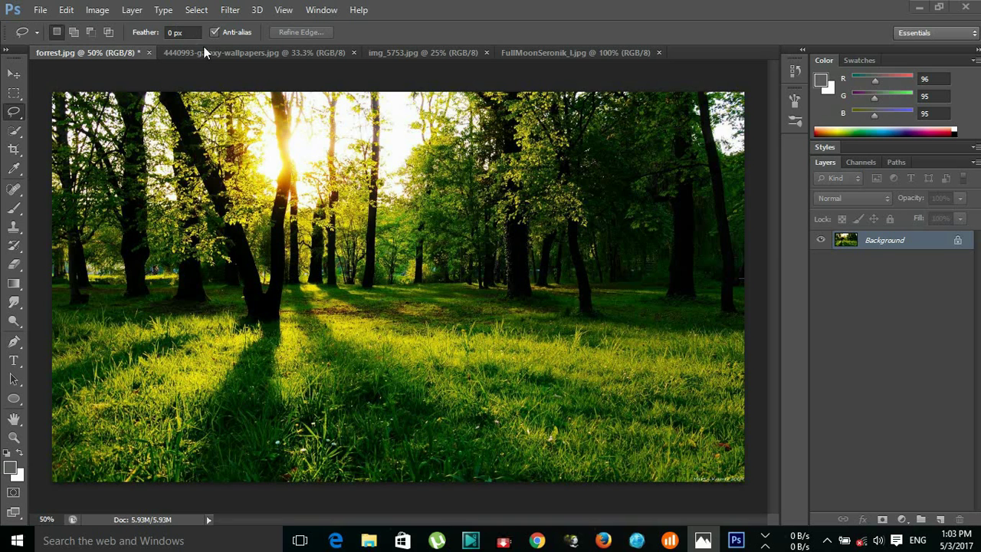
# Look over the galaxy, girl and moon images, ending back on the forest photo
pyautogui.click(207, 51)
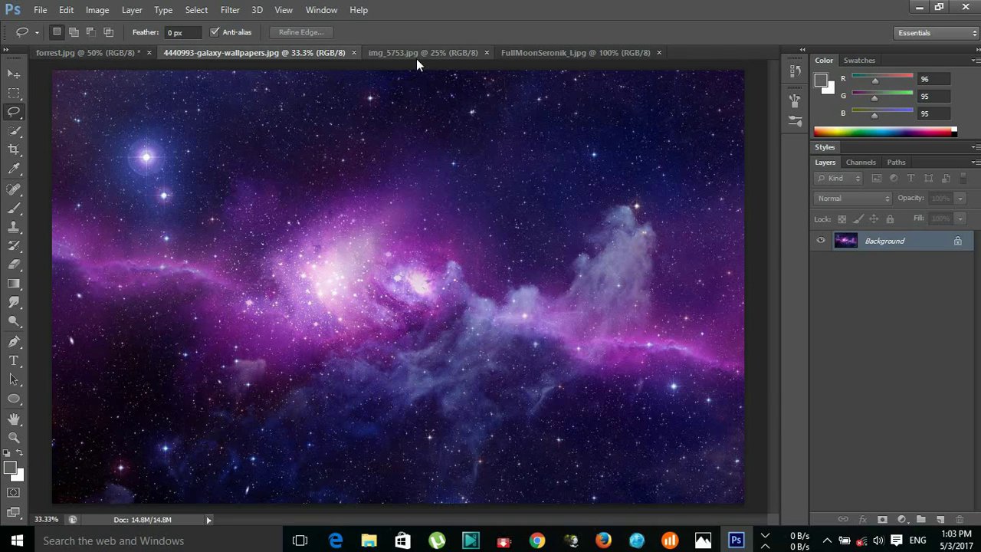
pyautogui.click(417, 56)
pyautogui.click(590, 56)
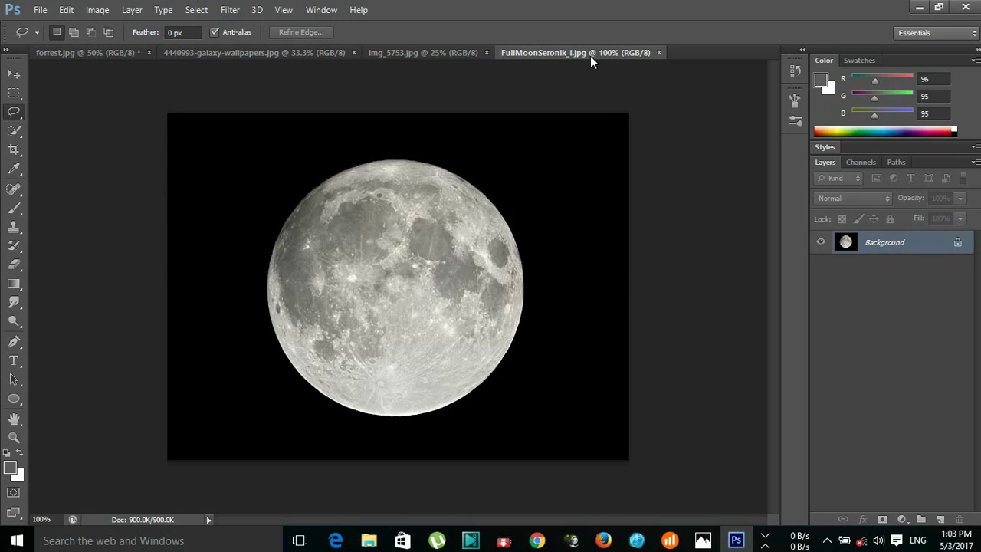
pyautogui.click(105, 53)
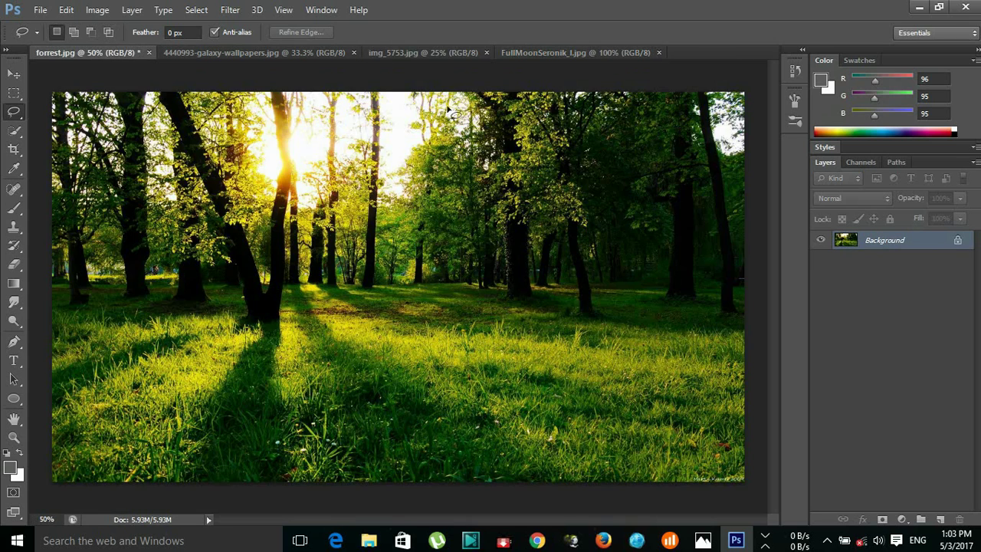
pyautogui.click(439, 51)
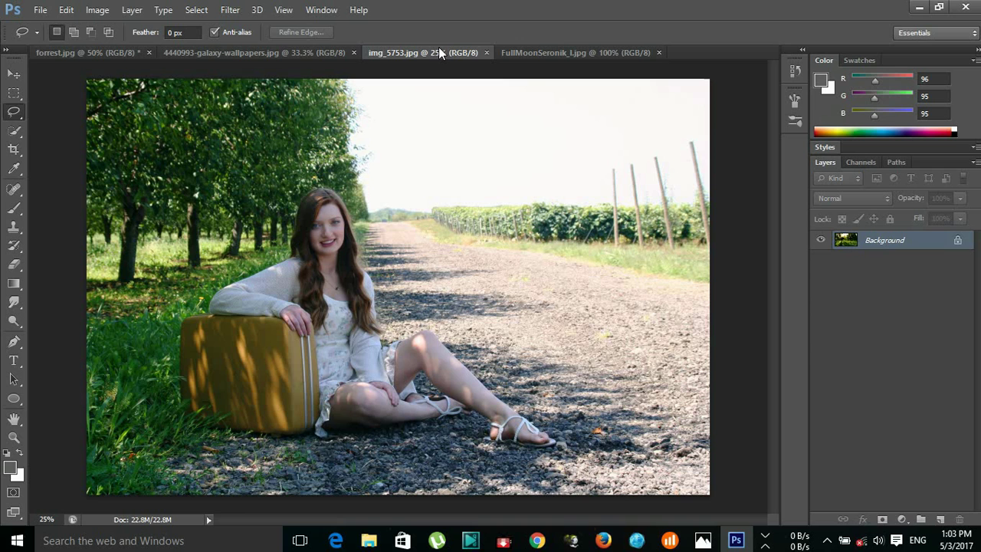
pyautogui.click(100, 52)
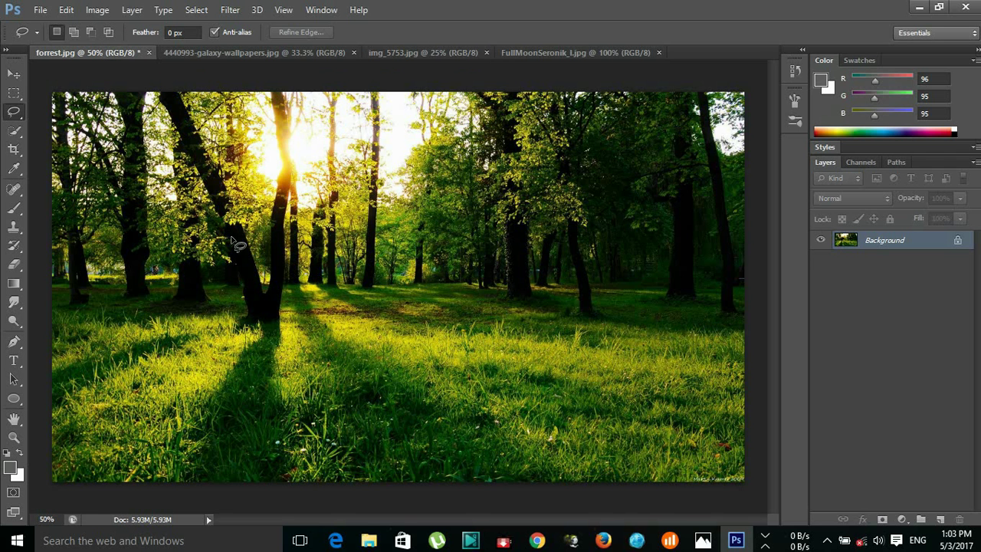
# Create a new blank 2560×1440, 72 ppi document
pyautogui.click(38, 10)
pyautogui.click(46, 37)
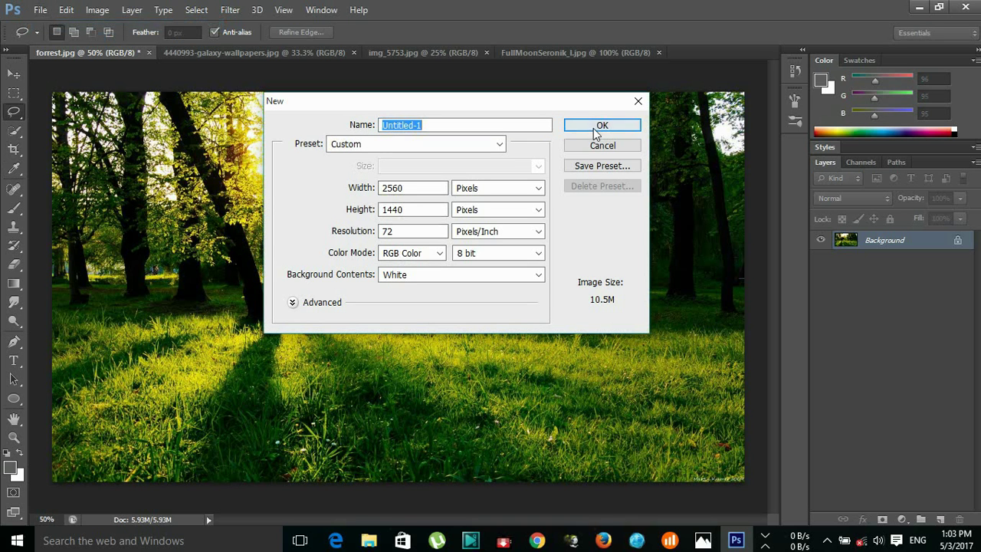
pyautogui.click(600, 126)
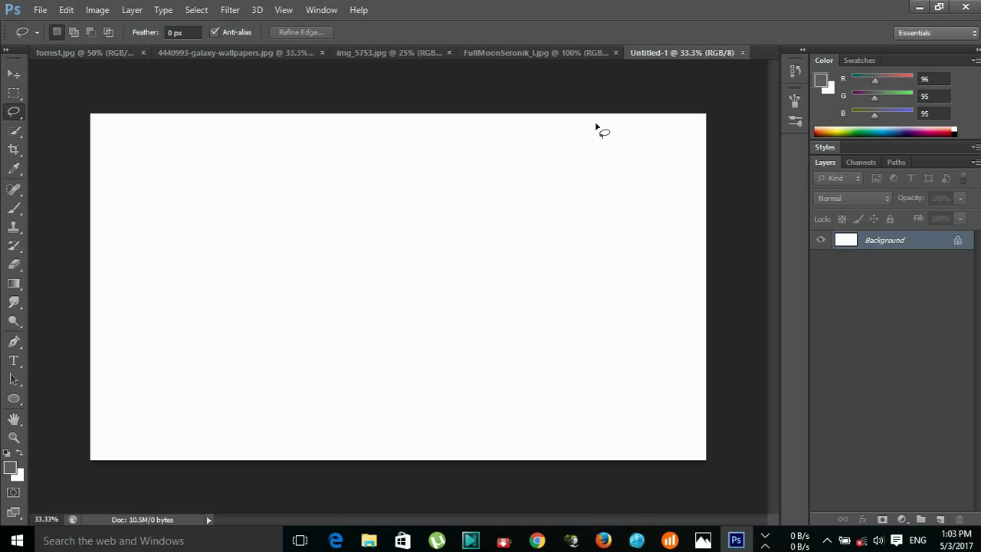
# Lasso the grassy ground along the bottom of forrest.jpg
pyautogui.click(14, 73)
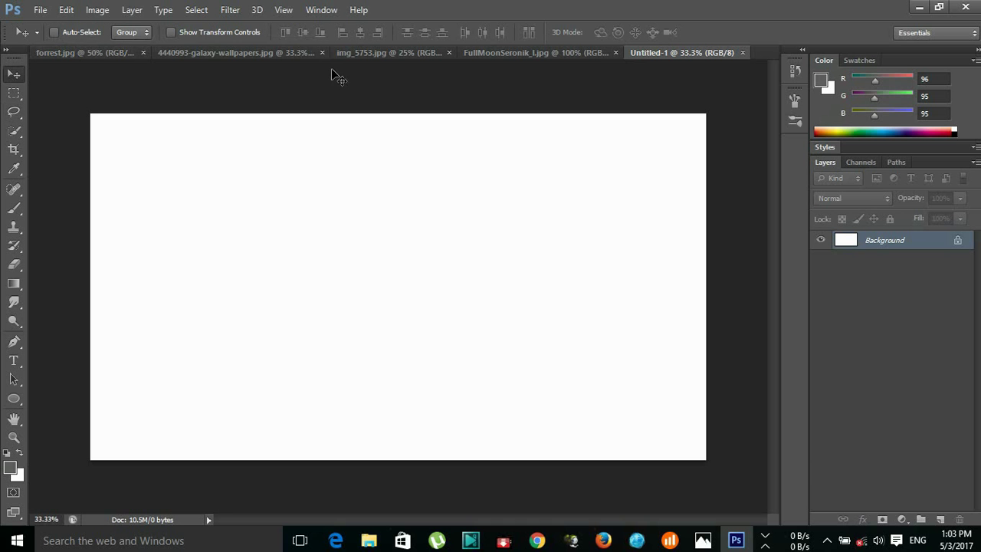
pyautogui.click(227, 54)
pyautogui.click(109, 53)
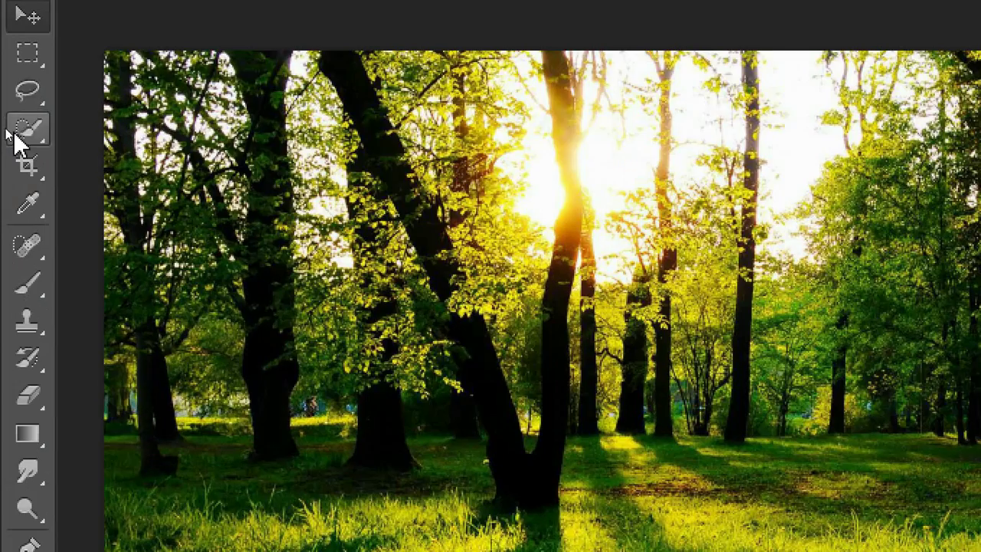
pyautogui.click(27, 90)
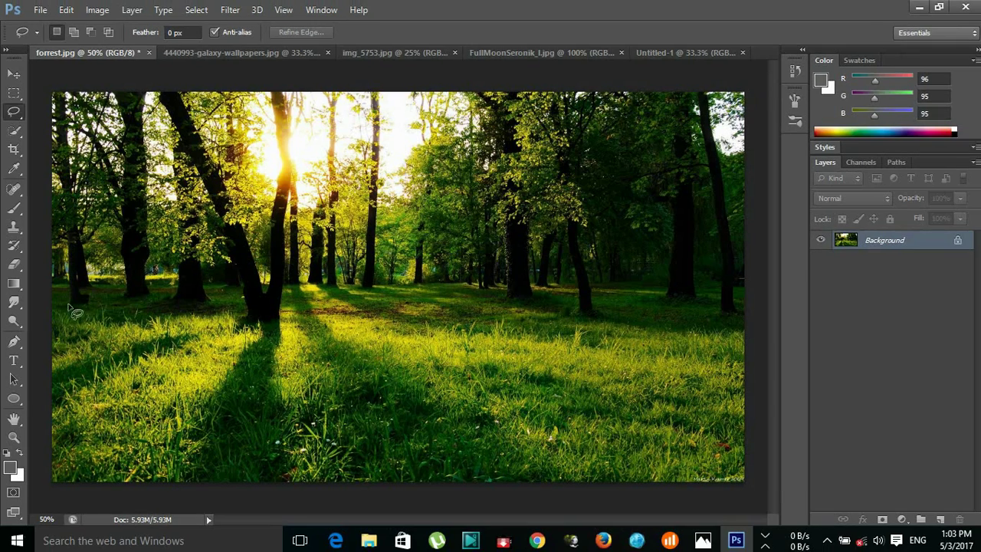
pyautogui.moveTo(47, 305)
pyautogui.mouseDown()
pyautogui.moveTo(204, 337)
pyautogui.moveTo(466, 294)
pyautogui.moveTo(764, 395)
pyautogui.moveTo(759, 480)
pyautogui.moveTo(628, 507)
pyautogui.moveTo(42, 499)
pyautogui.moveTo(31, 354)
pyautogui.moveTo(37, 312)
pyautogui.moveTo(48, 310)
pyautogui.mouseUp()
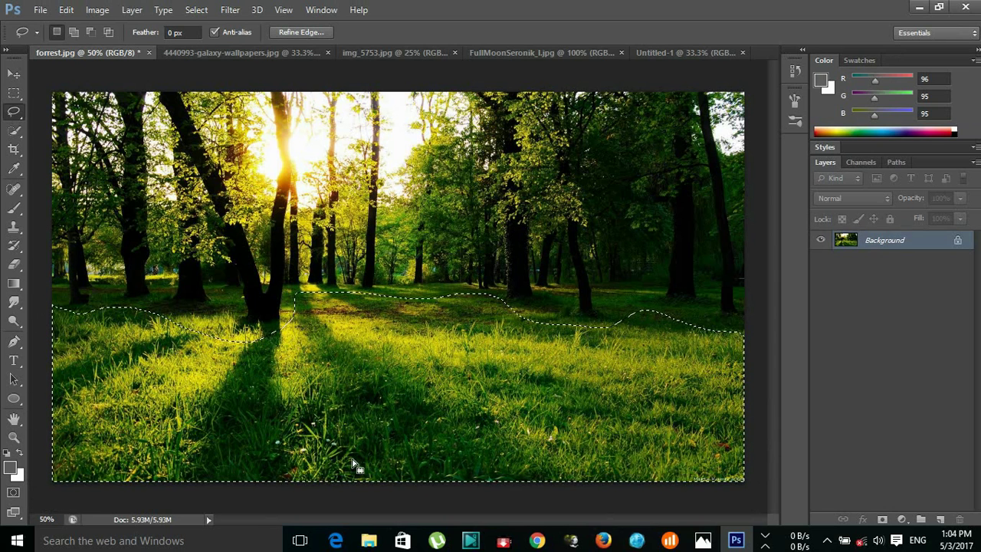
# Move the grass selection into Untitled-1 and scale it full-width across the canvas bottom
pyautogui.click(14, 74)
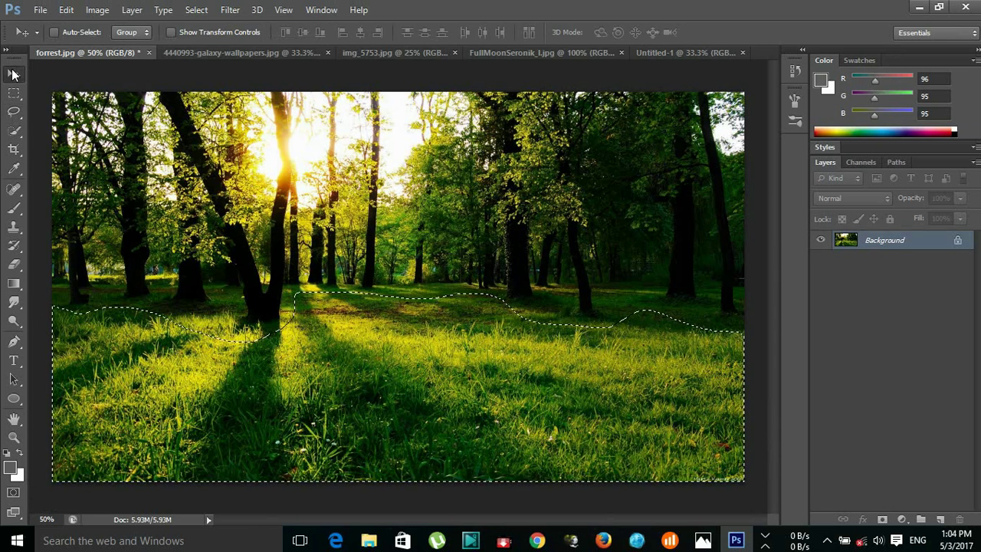
pyautogui.moveTo(371, 412)
pyautogui.mouseDown()
pyautogui.moveTo(530, 274)
pyautogui.moveTo(666, 60)
pyautogui.moveTo(360, 352)
pyautogui.mouseUp()
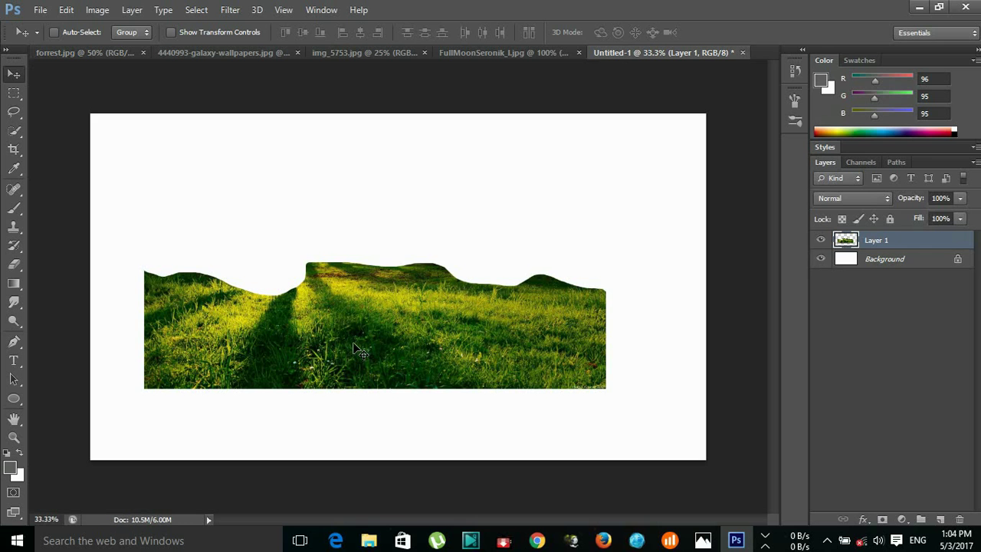
pyautogui.hotkey('ctrl', 't')
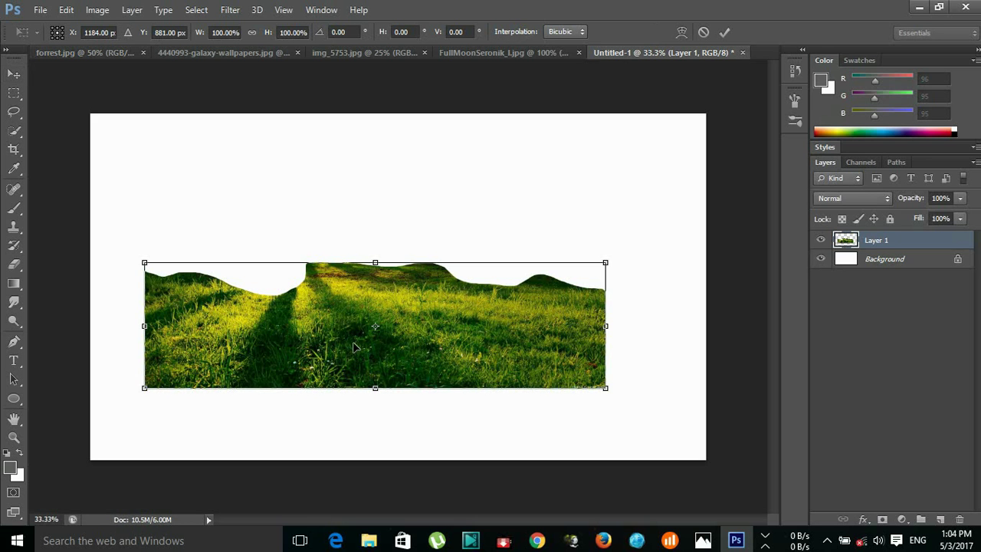
pyautogui.moveTo(417, 345); pyautogui.dragTo(364, 416)
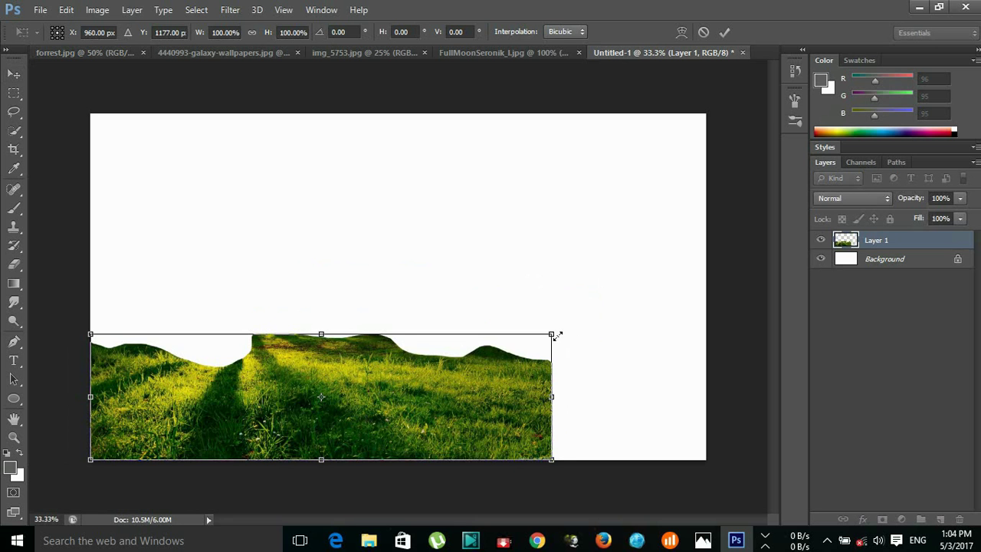
pyautogui.moveTo(555, 336); pyautogui.dragTo(715, 255)
pyautogui.moveTo(407, 287); pyautogui.dragTo(410, 269)
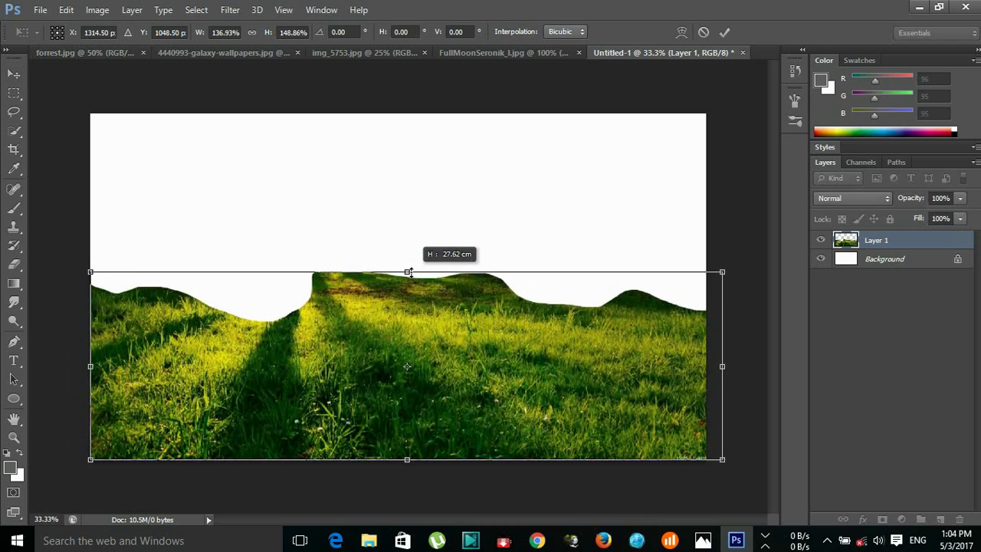
pyautogui.click(724, 33)
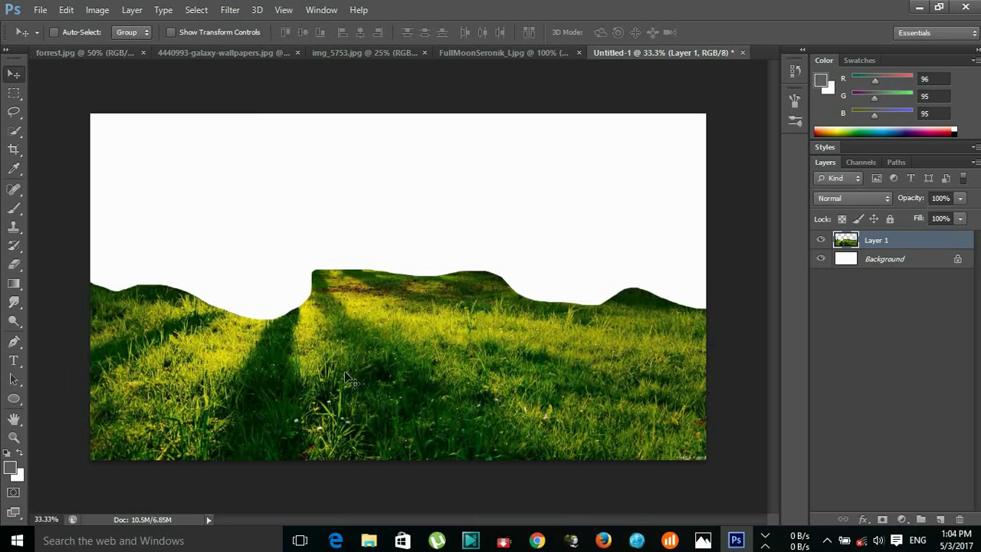
# Unlock the galaxy background as Layer 0 and drag it into Untitled-1
pyautogui.click(177, 57)
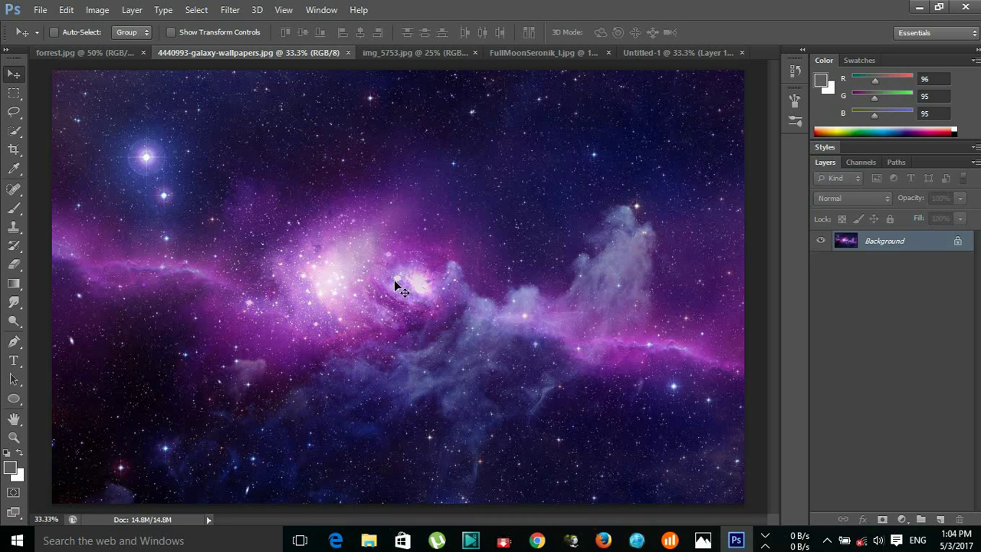
pyautogui.doubleClick(930, 237)
pyautogui.click(632, 172)
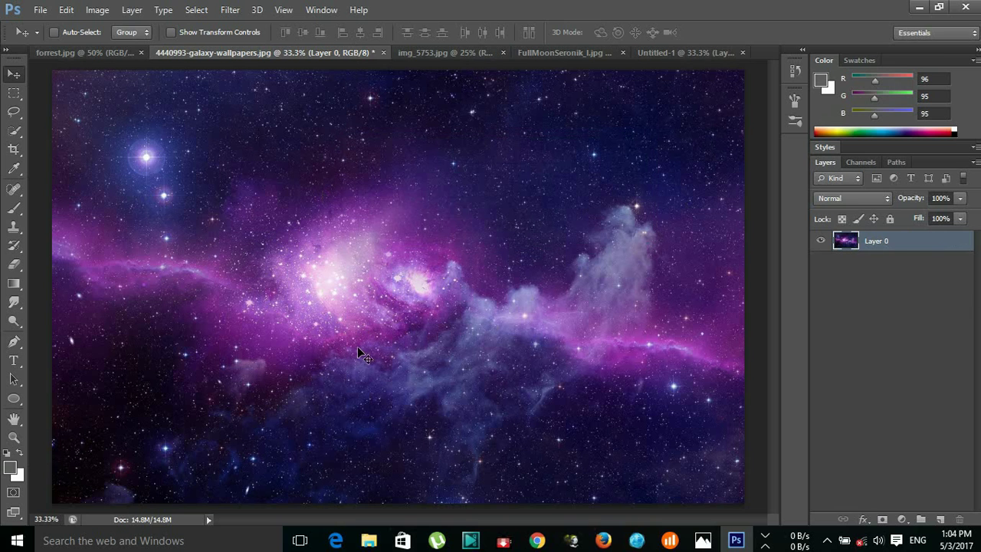
pyautogui.moveTo(357, 346); pyautogui.dragTo(396, 262)
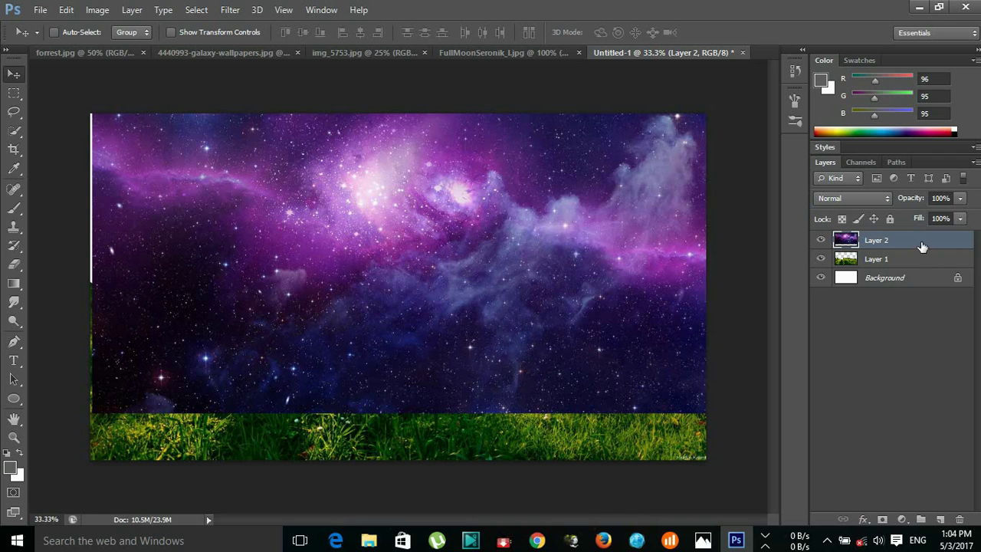
# Stack the galaxy layer above the grass and shift it left over the white strip
pyautogui.moveTo(923, 244); pyautogui.dragTo(914, 277)
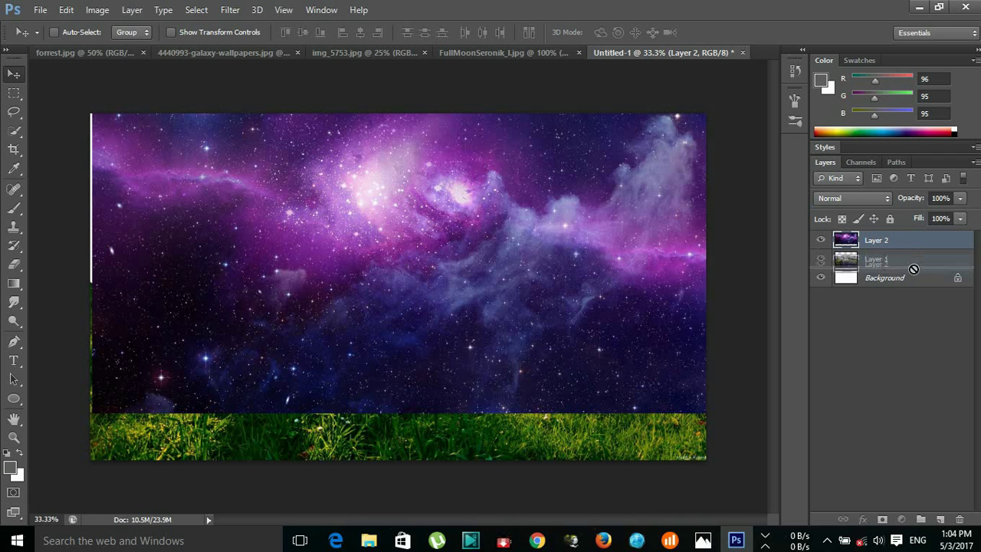
pyautogui.moveTo(878, 243); pyautogui.dragTo(872, 271)
pyautogui.moveTo(432, 216); pyautogui.dragTo(425, 217)
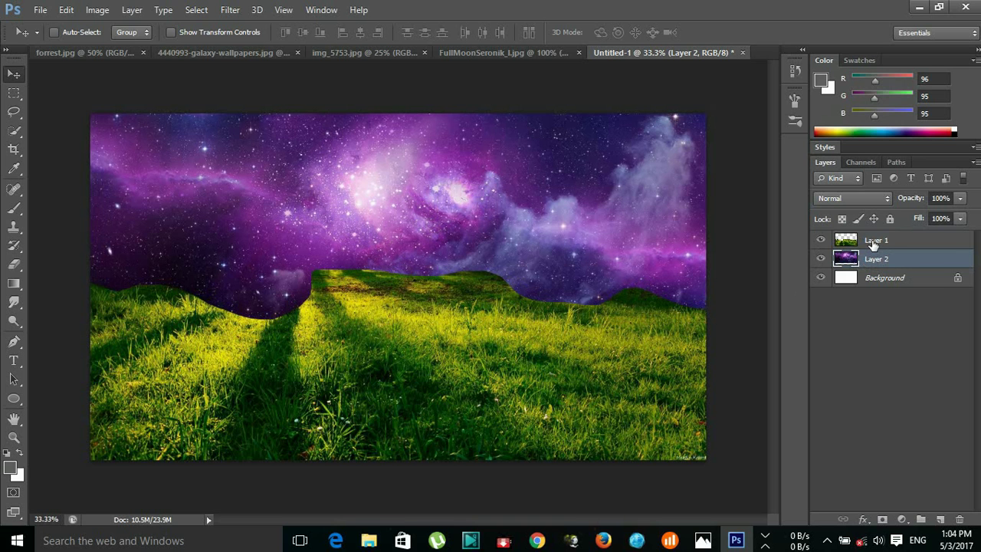
pyautogui.moveTo(869, 261); pyautogui.dragTo(869, 239)
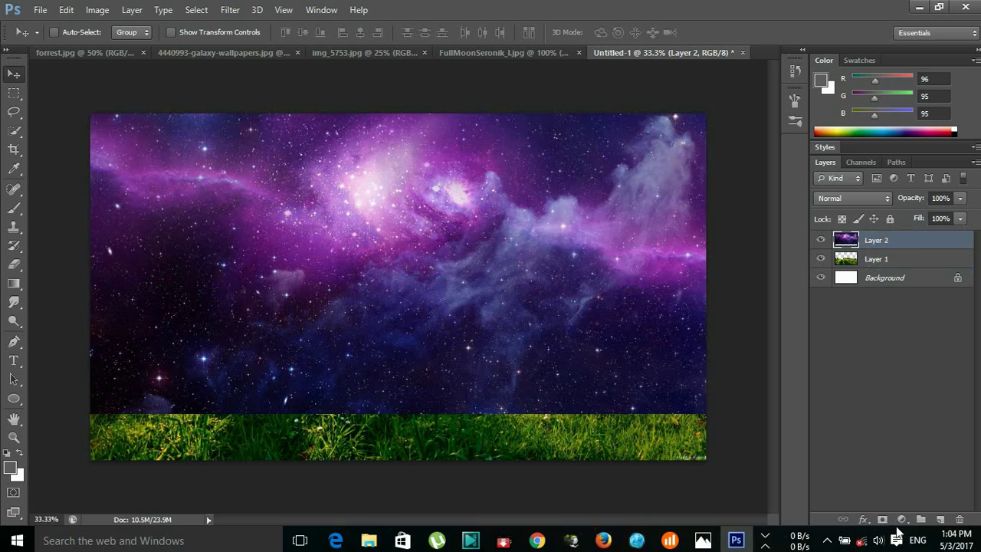
# Add a layer mask to the galaxy and draw a gradient fading it into the grass
pyautogui.click(881, 520)
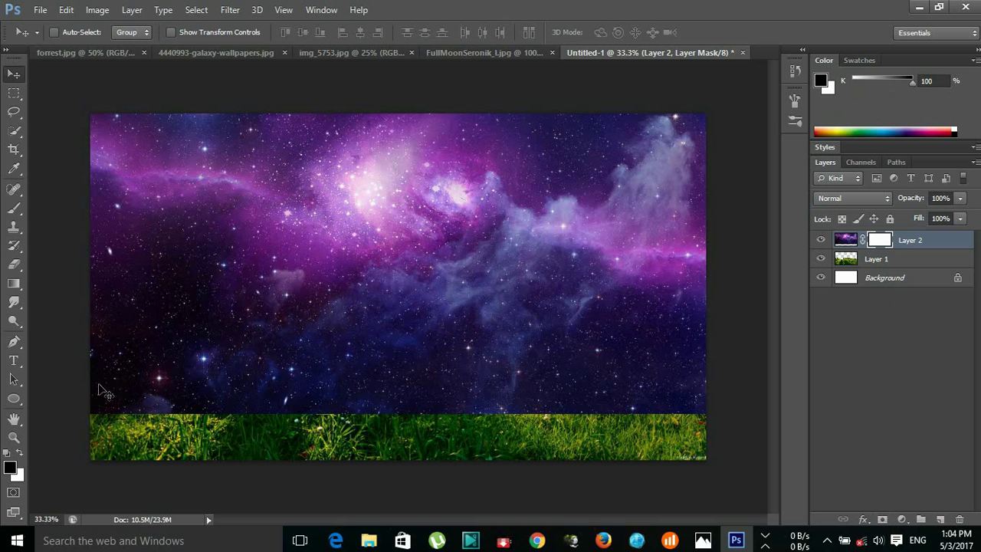
pyautogui.click(11, 285)
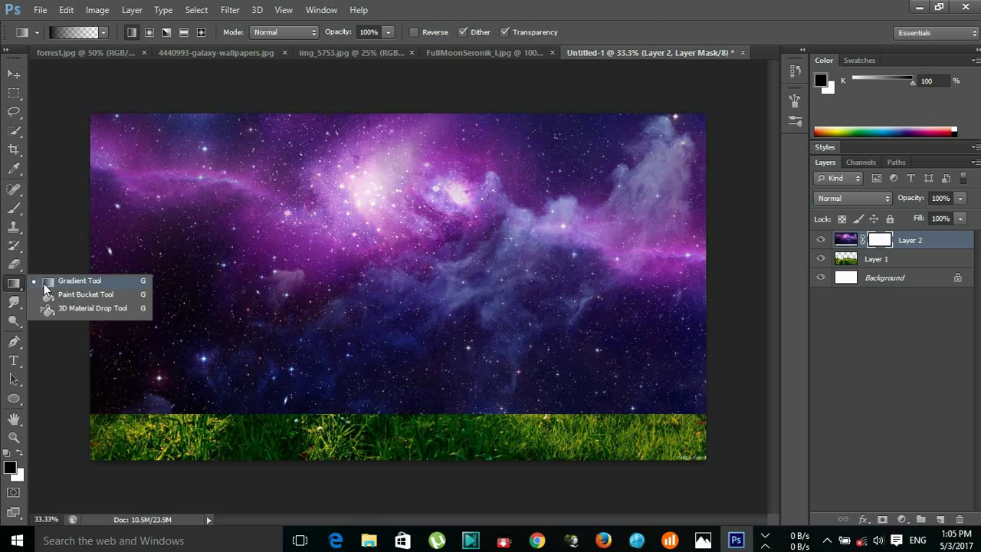
pyautogui.click(46, 282)
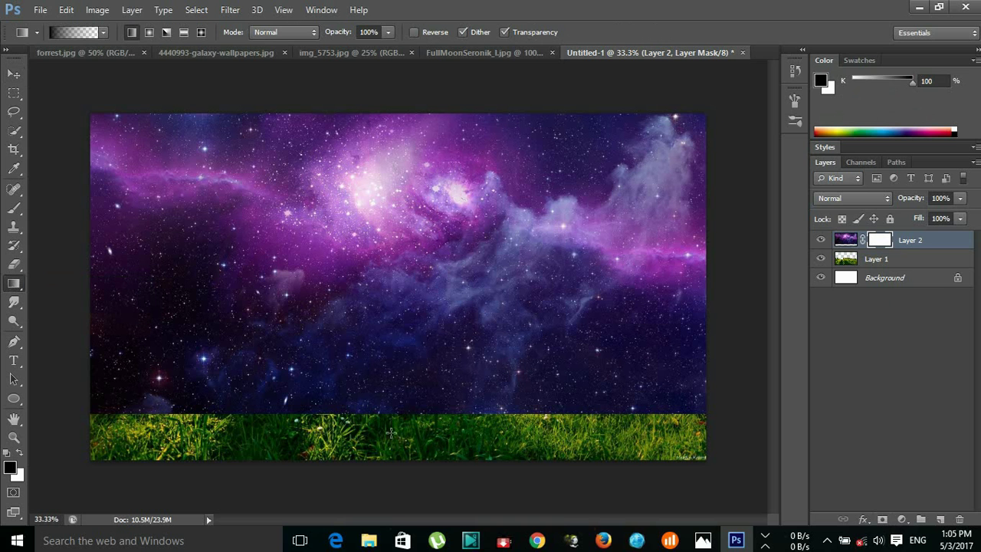
pyautogui.moveTo(388, 386); pyautogui.dragTo(388, 386)
pyautogui.moveTo(330, 413); pyautogui.dragTo(342, 291)
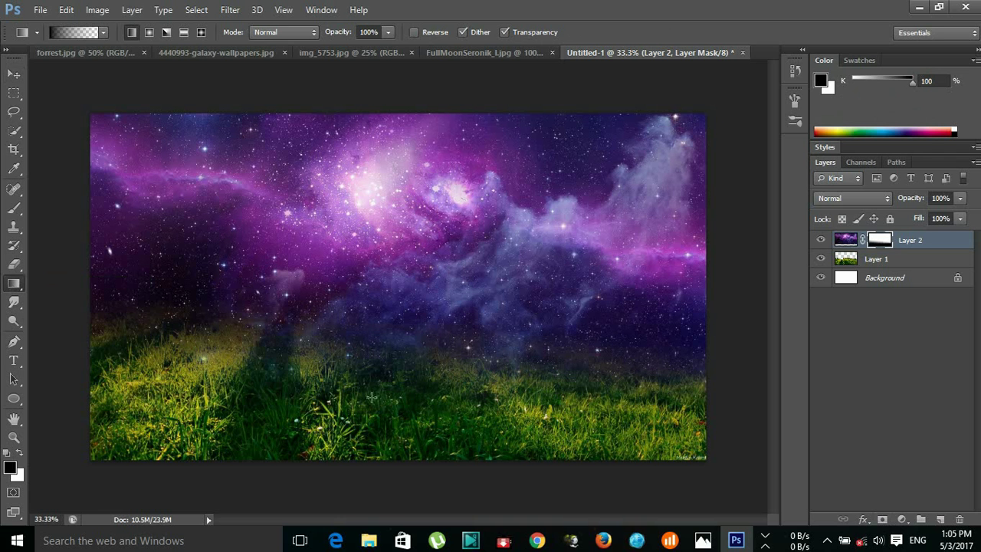
pyautogui.moveTo(384, 386); pyautogui.dragTo(387, 285)
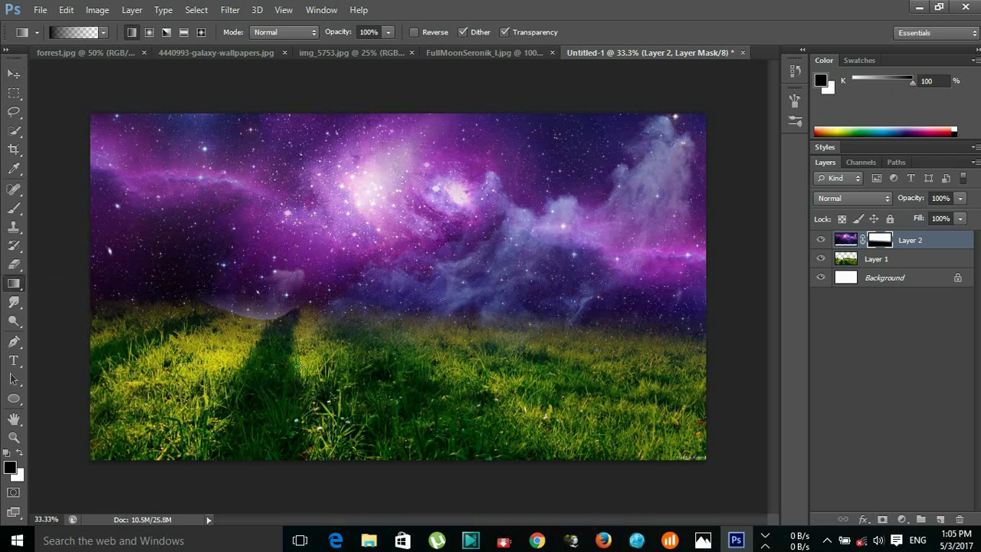
# Undo and redraw the grass-to-sky mask gradient, then add an empty Layer 3 on top
pyautogui.click(67, 10)
pyautogui.click(88, 35)
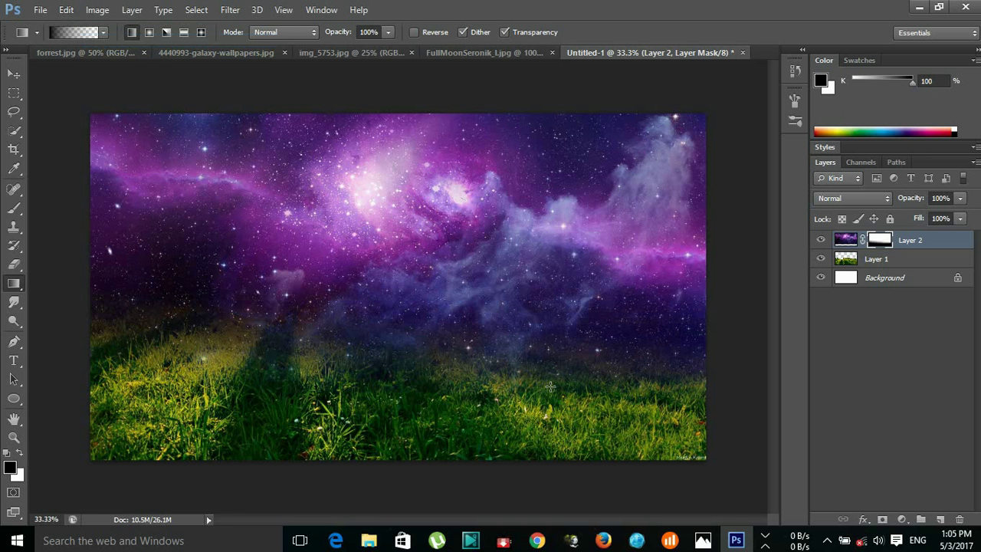
pyautogui.moveTo(549, 386); pyautogui.dragTo(541, 295)
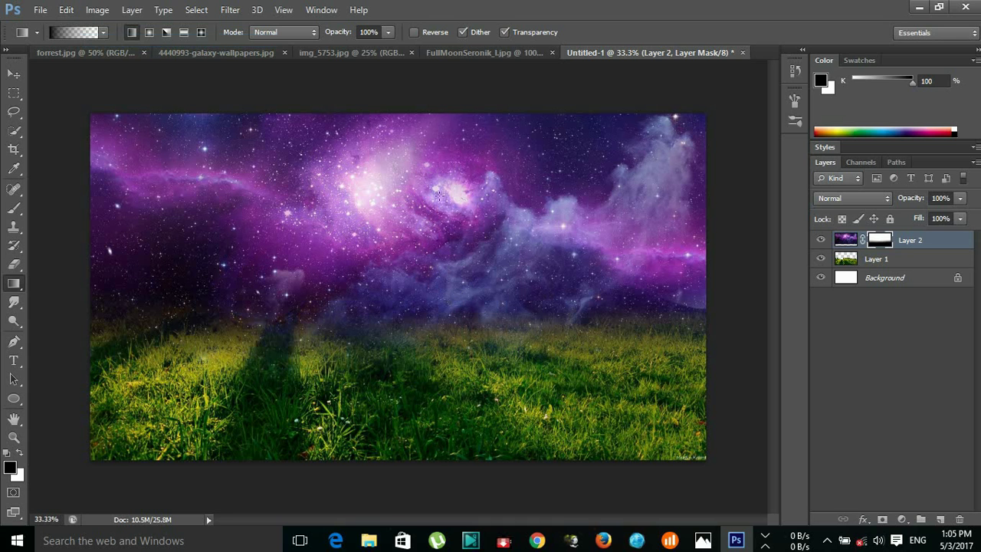
pyautogui.click(14, 73)
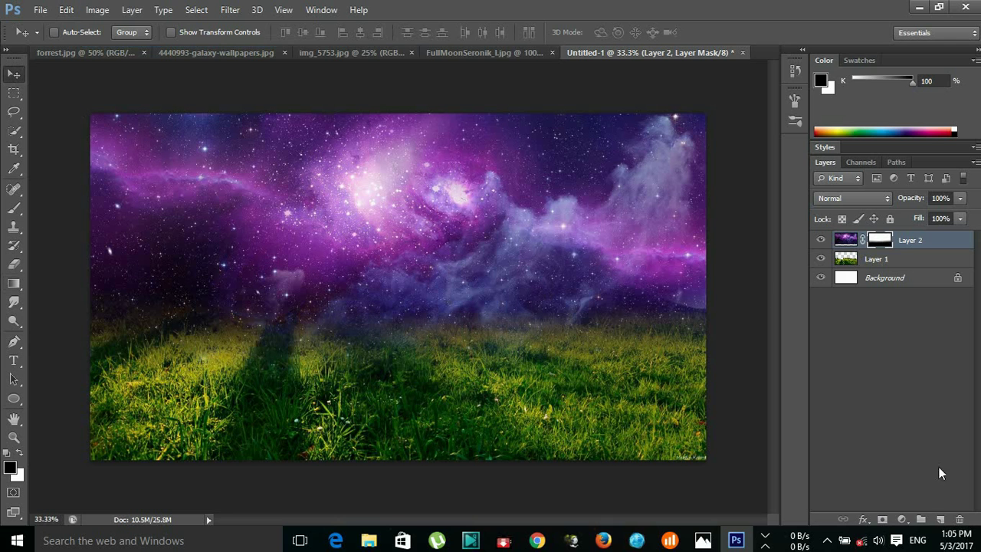
pyautogui.click(940, 519)
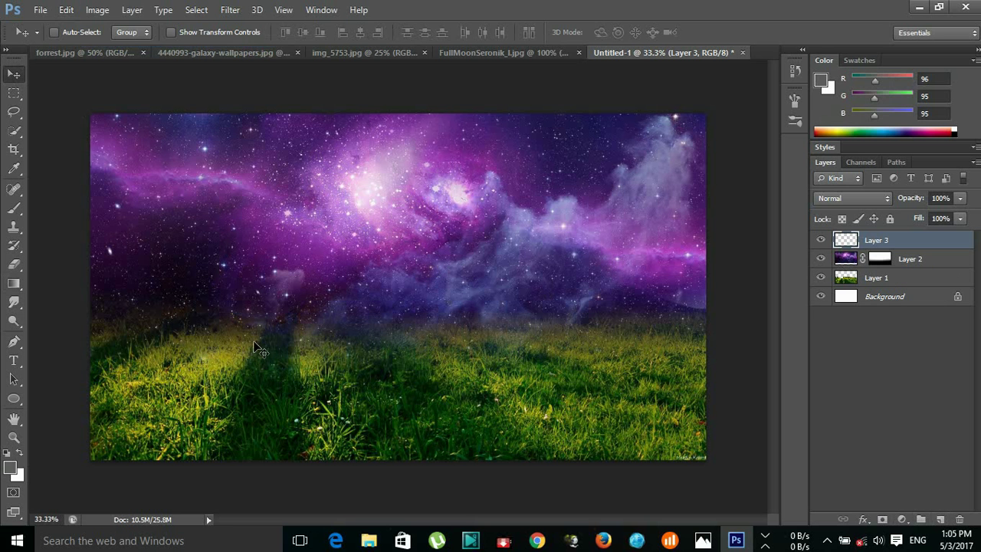
# View the girl photo img_5753.jpg at 100% zoom
pyautogui.click(372, 53)
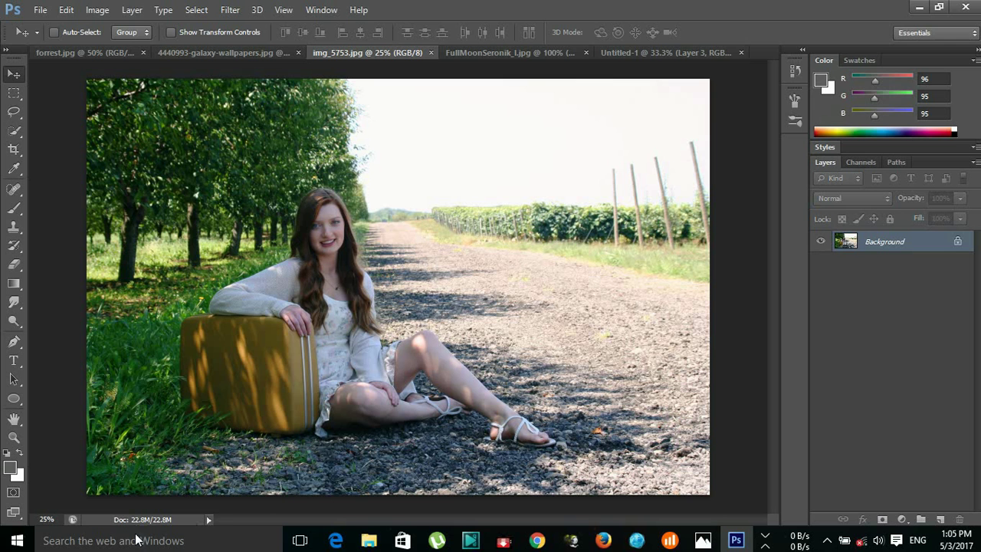
pyautogui.click(58, 519)
pyautogui.write('100')
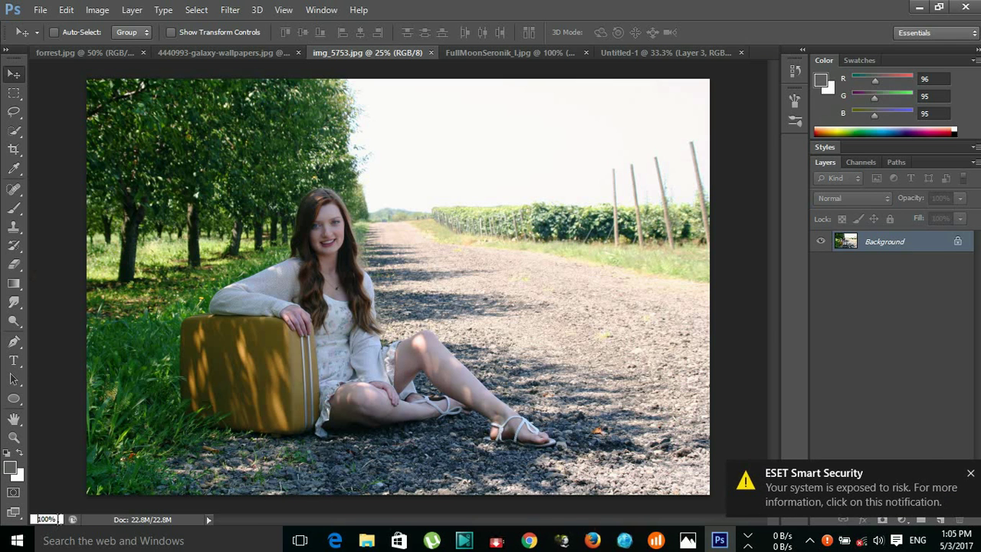
pyautogui.press('Return')
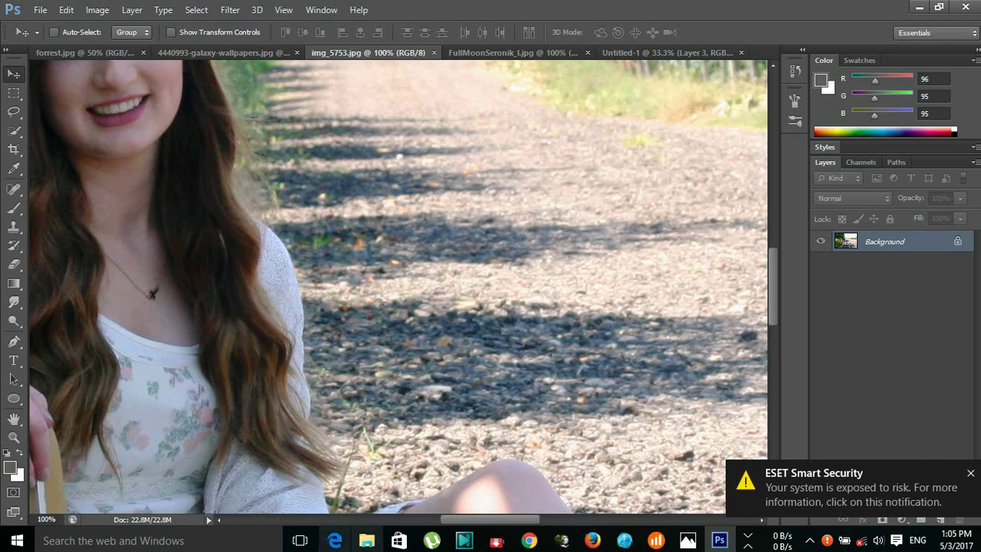
pyautogui.moveTo(506, 521); pyautogui.dragTo(459, 521)
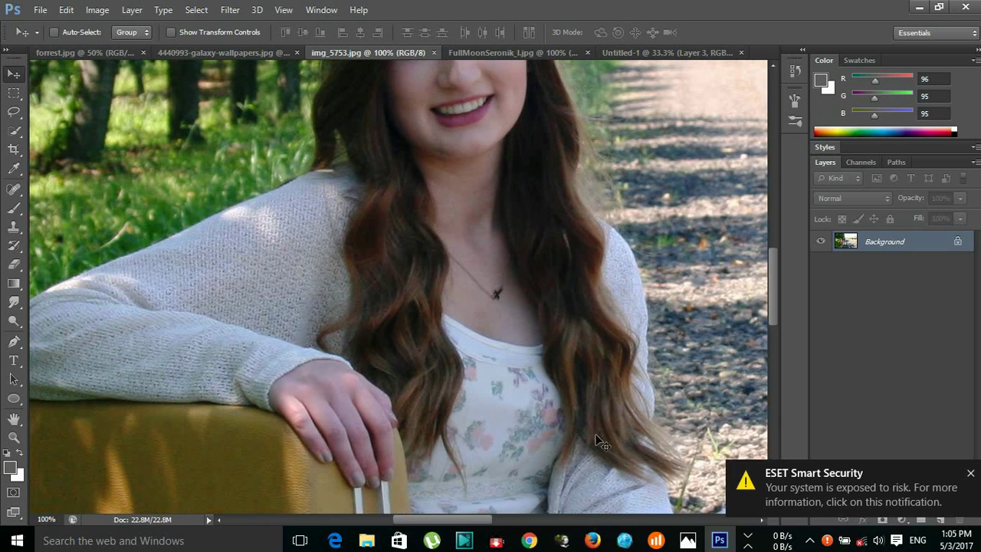
pyautogui.moveTo(772, 300); pyautogui.dragTo(681, 264)
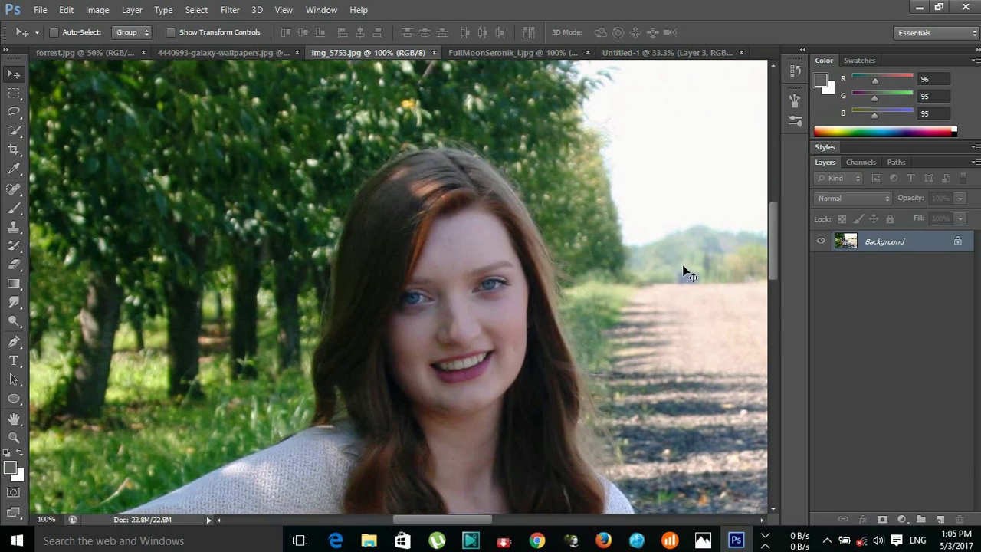
# Start a Quick Selection in Add mode over the girl's hair
pyautogui.click(13, 130)
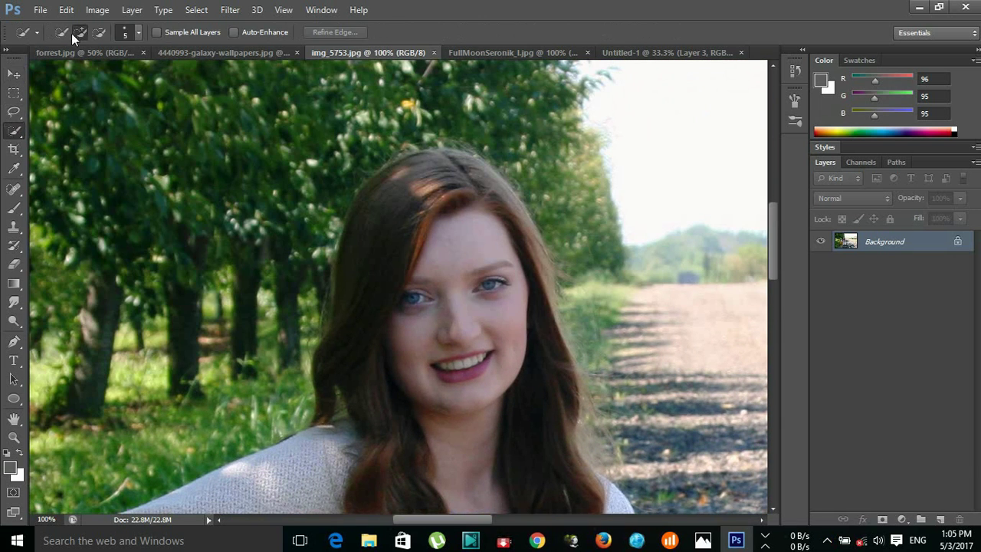
pyautogui.click(81, 33)
pyautogui.press(']')
pyautogui.press(']')
pyautogui.press(']')
pyautogui.moveTo(445, 167)
pyautogui.mouseDown()
pyautogui.moveTo(512, 208)
pyautogui.moveTo(541, 274)
pyautogui.mouseUp()
pyautogui.moveTo(470, 203)
pyautogui.mouseDown()
pyautogui.moveTo(416, 191)
pyautogui.moveTo(380, 223)
pyautogui.moveTo(364, 267)
pyautogui.moveTo(360, 333)
pyautogui.moveTo(381, 429)
pyautogui.moveTo(405, 419)
pyautogui.mouseUp()
# Continue painting the selection down the girl's left side
pyautogui.scroll(-2, 404, 419)
pyautogui.scroll(-3, 393, 406)
pyautogui.moveTo(376, 313)
pyautogui.mouseDown()
pyautogui.moveTo(334, 243)
pyautogui.moveTo(289, 278)
pyautogui.mouseUp()
pyautogui.scroll(-1, 285, 357)
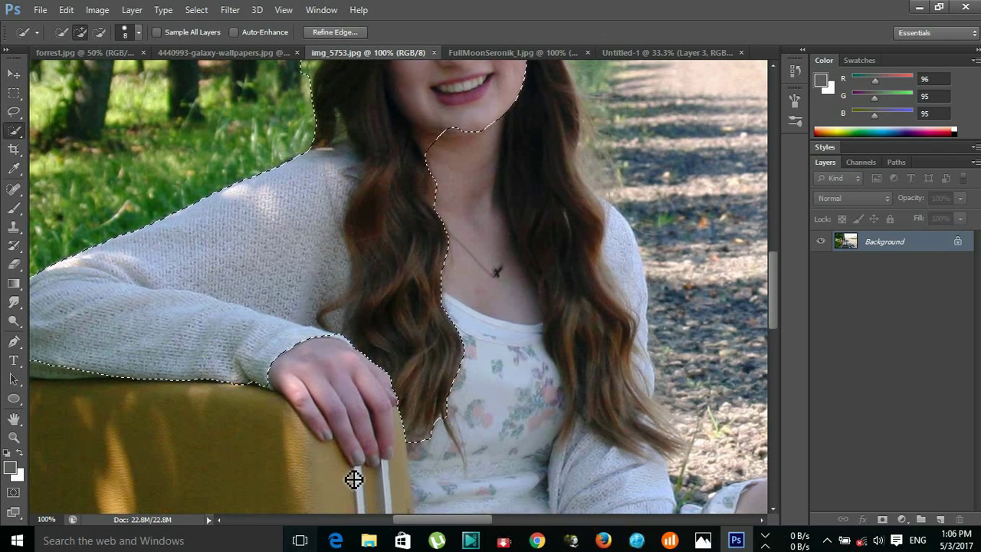
pyautogui.moveTo(443, 521); pyautogui.dragTo(426, 521)
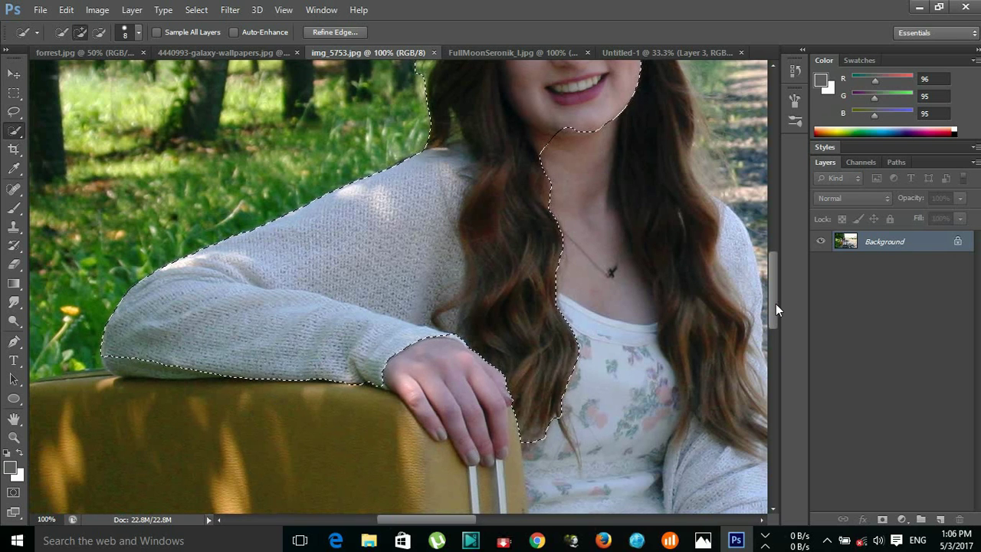
pyautogui.scroll(-1, 775, 304)
pyautogui.moveTo(428, 521); pyautogui.dragTo(395, 519)
pyautogui.moveTo(365, 296)
pyautogui.mouseDown()
pyautogui.moveTo(342, 333)
pyautogui.moveTo(258, 368)
pyautogui.moveTo(238, 422)
pyautogui.moveTo(258, 431)
pyautogui.moveTo(225, 429)
pyautogui.mouseUp()
pyautogui.scroll(-2, 260, 433)
pyautogui.scroll(-2, 248, 442)
# At 80% zoom, extend the selection down the suitcase's left edge and across its front
pyautogui.click(59, 518)
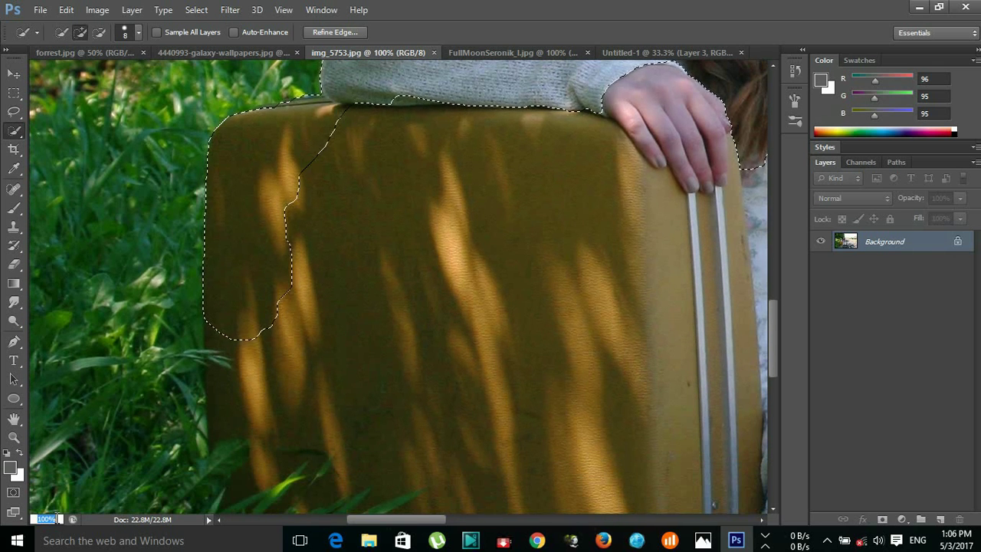
pyautogui.write('80')
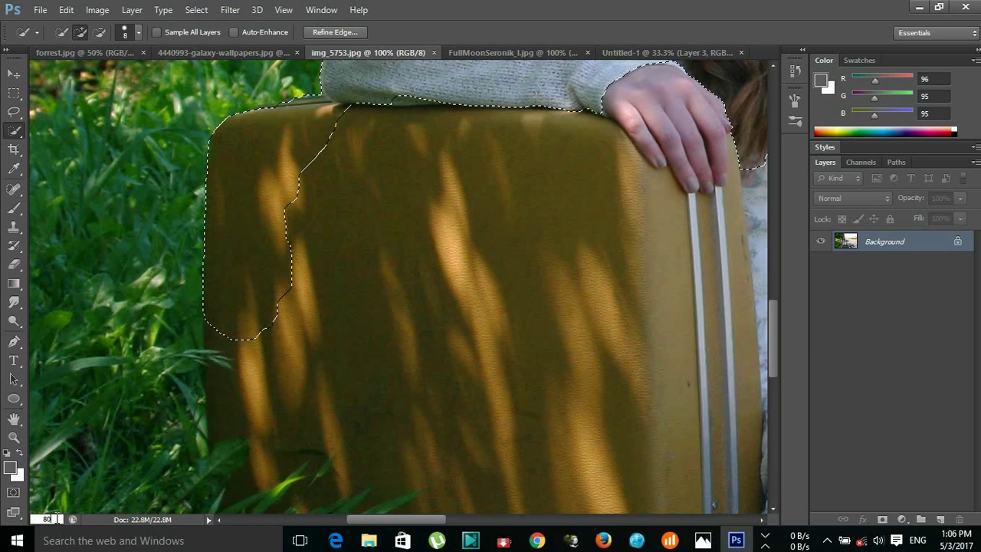
pyautogui.press('Return')
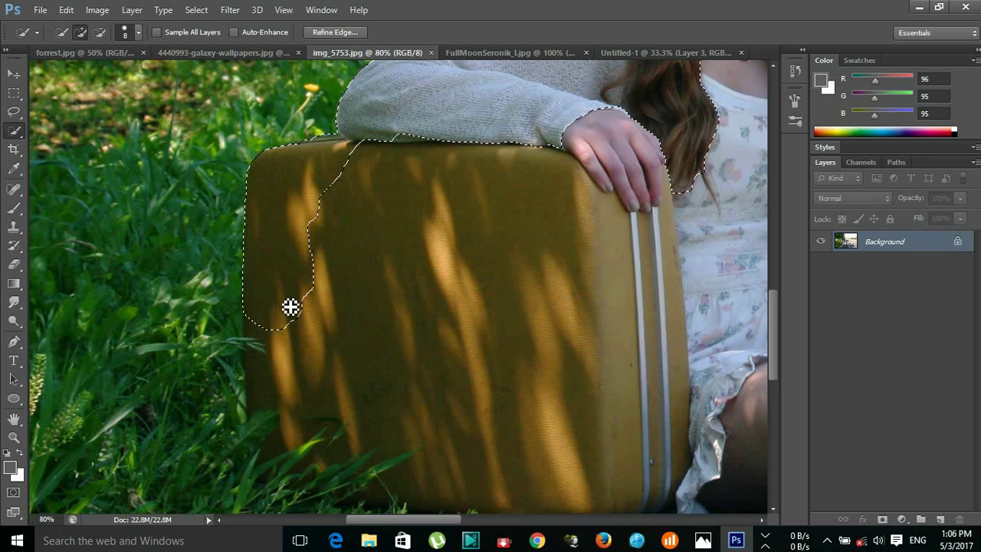
pyautogui.moveTo(271, 346)
pyautogui.mouseDown()
pyautogui.moveTo(364, 480)
pyautogui.moveTo(489, 468)
pyautogui.mouseUp()
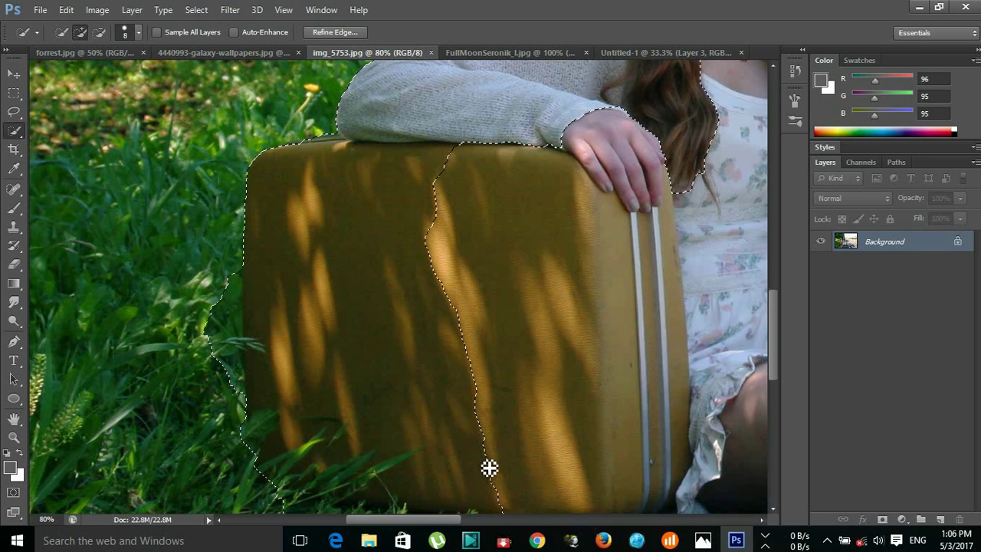
pyautogui.press(']')
pyautogui.press(']')
pyautogui.press(']')
pyautogui.moveTo(398, 228); pyautogui.dragTo(591, 228)
pyautogui.scroll(-3, 633, 341)
pyautogui.moveTo(644, 365); pyautogui.dragTo(722, 339)
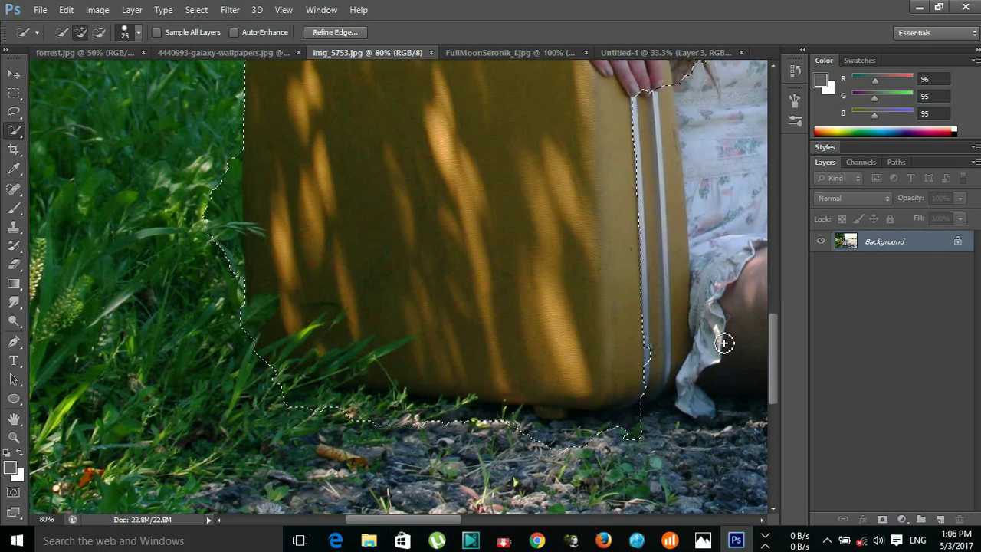
# At 50% zoom, add the right side of the hair and the upper dress
pyautogui.click(58, 520)
pyautogui.write('0')
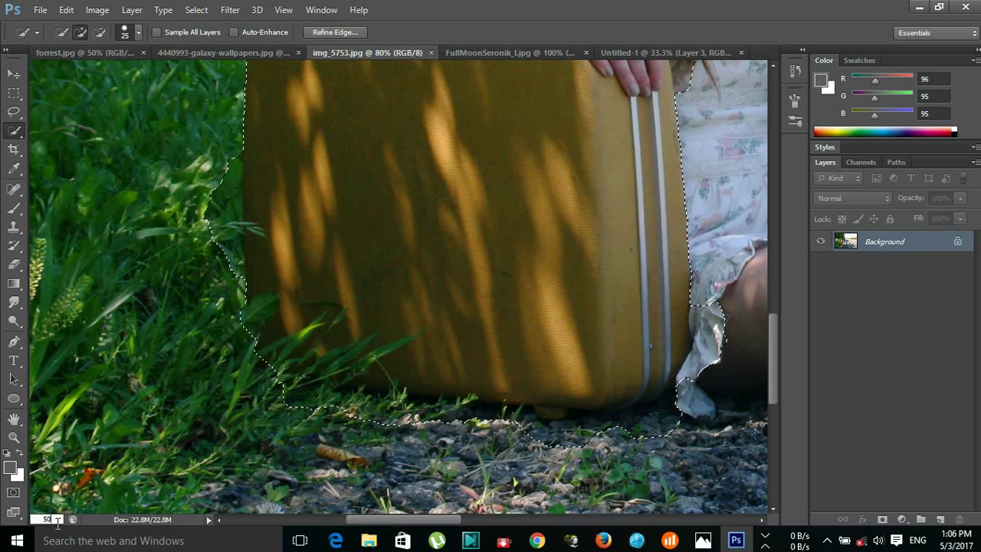
pyautogui.press('Return')
pyautogui.moveTo(466, 520); pyautogui.dragTo(496, 521)
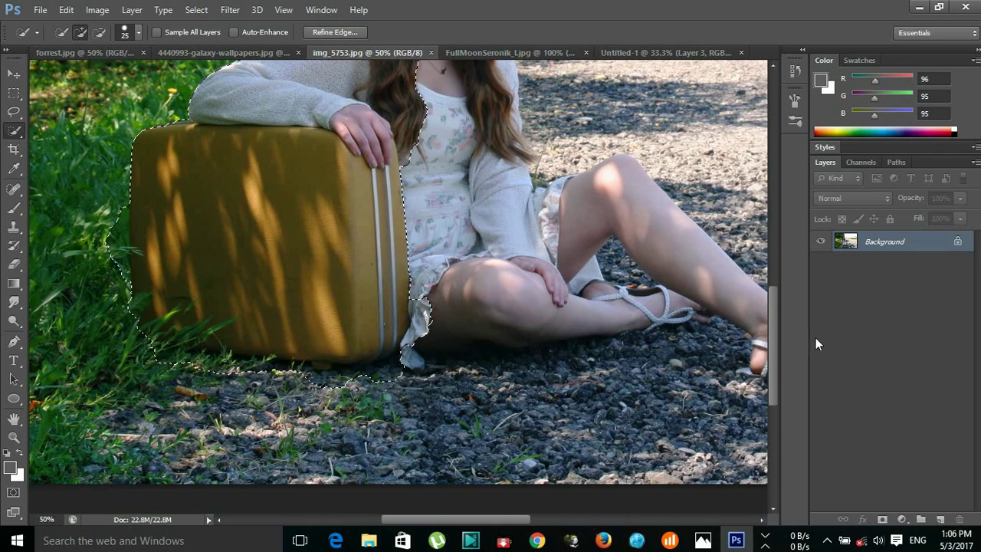
pyautogui.moveTo(776, 356); pyautogui.dragTo(779, 326)
pyautogui.moveTo(447, 140); pyautogui.dragTo(518, 242)
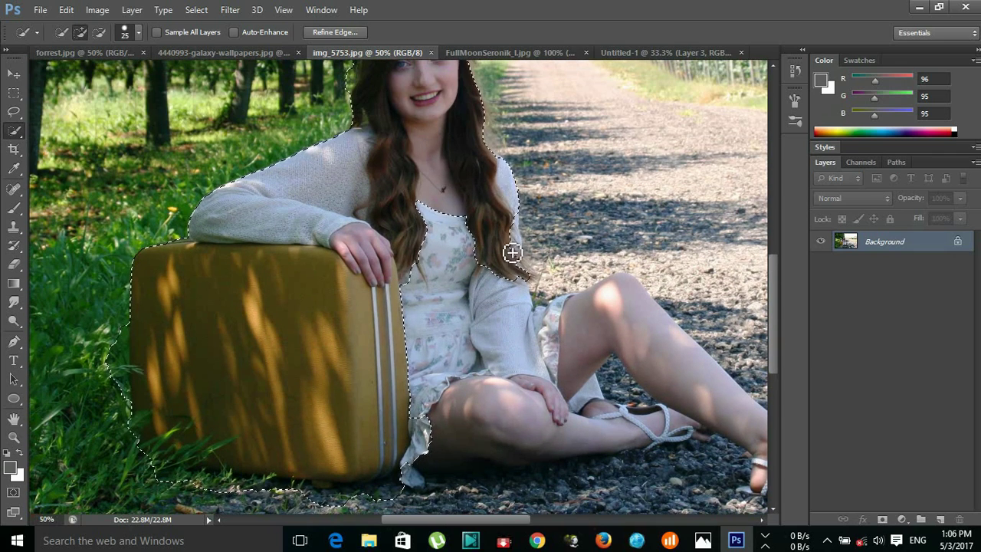
pyautogui.moveTo(452, 214)
pyautogui.mouseDown()
pyautogui.moveTo(462, 312)
pyautogui.moveTo(600, 417)
pyautogui.mouseUp()
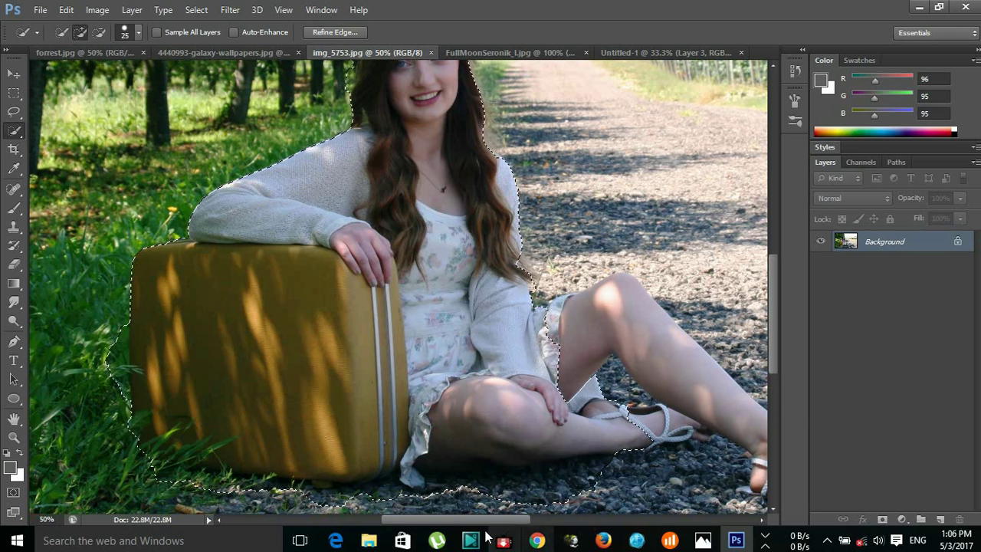
# Add the raised leg and the rest of the suitcase to the selection
pyautogui.moveTo(485, 520); pyautogui.dragTo(550, 519)
pyautogui.moveTo(265, 344)
pyautogui.mouseDown()
pyautogui.moveTo(429, 419)
pyautogui.moveTo(510, 491)
pyautogui.moveTo(533, 497)
pyautogui.moveTo(466, 514)
pyautogui.mouseUp()
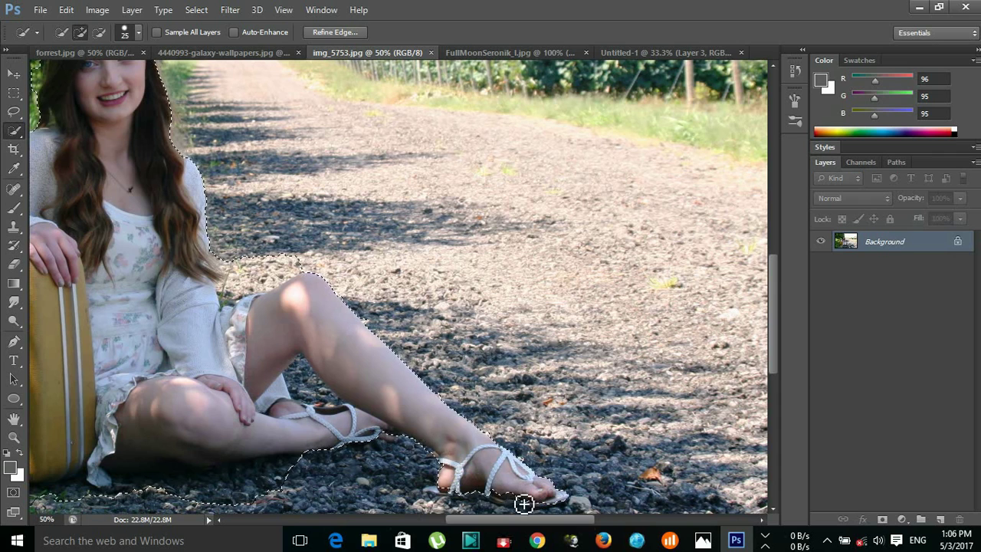
pyautogui.moveTo(398, 356); pyautogui.dragTo(697, 356)
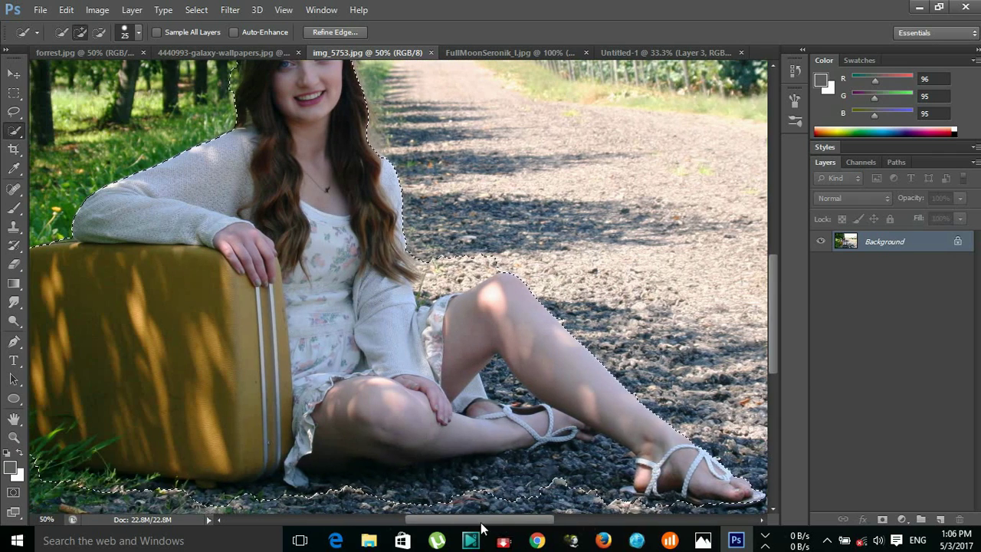
pyautogui.scroll(3, 773, 306)
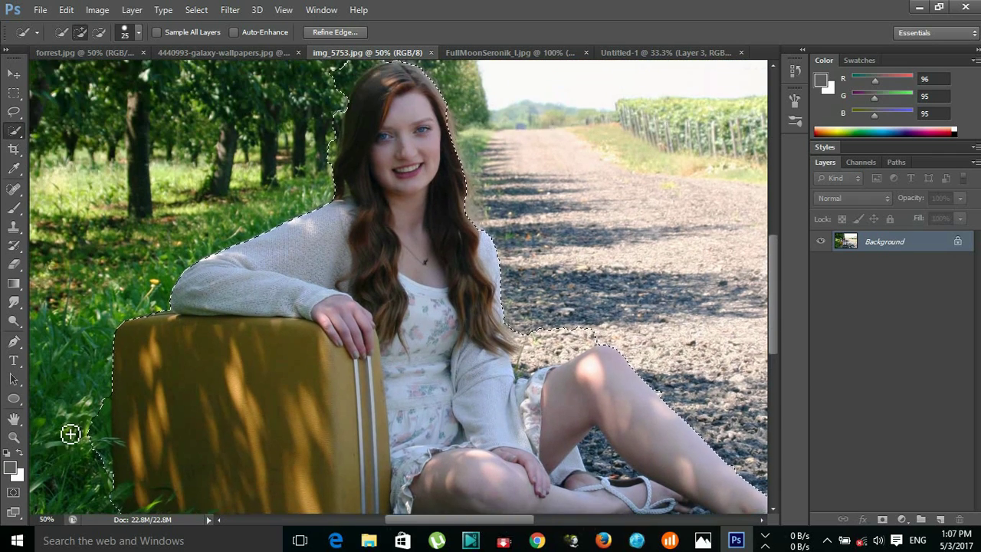
pyautogui.click(61, 518)
# At 100% zoom, extend the selection along the right hair edge with a smaller brush
pyautogui.write('00')
pyautogui.press('Return')
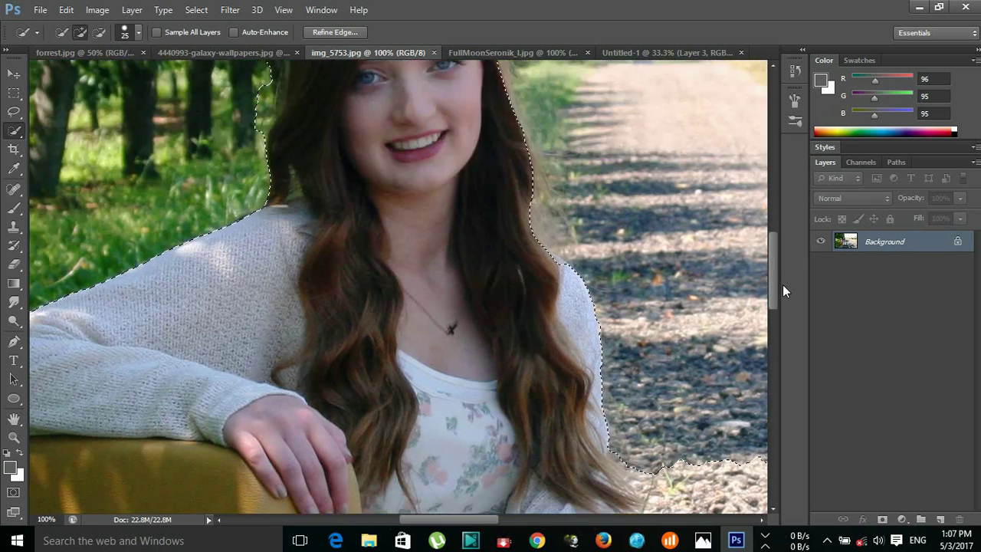
pyautogui.moveTo(772, 322); pyautogui.dragTo(784, 277)
pyautogui.press('[')
pyautogui.press('[')
pyautogui.press('[')
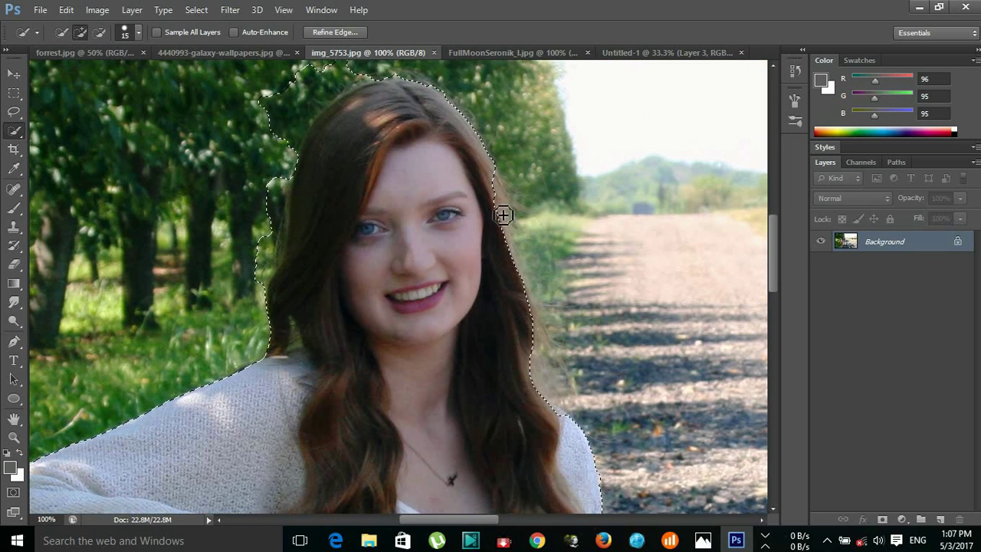
pyautogui.moveTo(505, 206)
pyautogui.mouseDown()
pyautogui.moveTo(495, 197)
pyautogui.moveTo(534, 329)
pyautogui.moveTo(534, 283)
pyautogui.moveTo(528, 275)
pyautogui.moveTo(541, 344)
pyautogui.mouseUp()
# Subtract background above her head and along the upper-left hair
pyautogui.scroll(3, 288, 140)
pyautogui.press('alt')
pyautogui.moveTo(389, 167)
pyautogui.mouseDown()
pyautogui.moveTo(398, 160)
pyautogui.moveTo(331, 179)
pyautogui.mouseUp()
pyautogui.moveTo(301, 216); pyautogui.dragTo(283, 248)
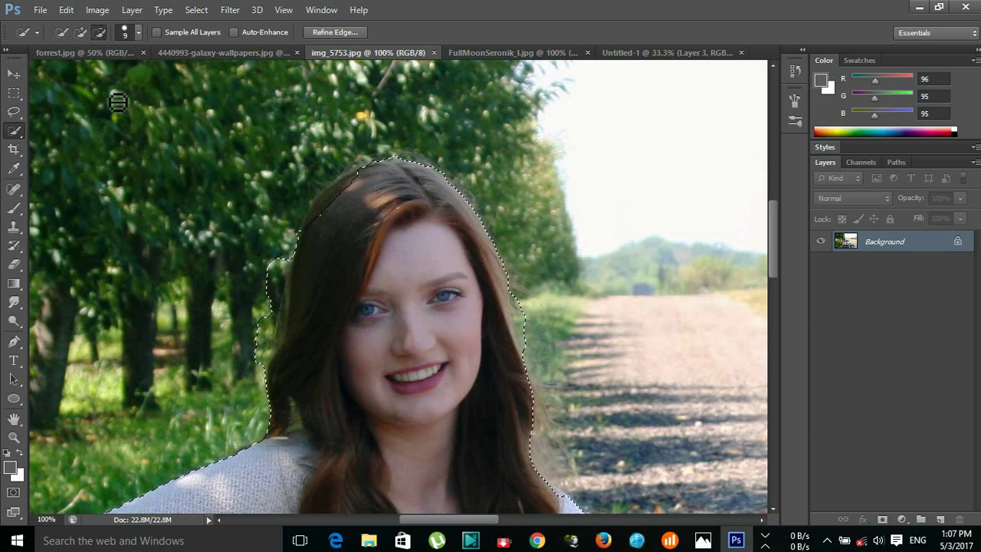
pyautogui.click(80, 32)
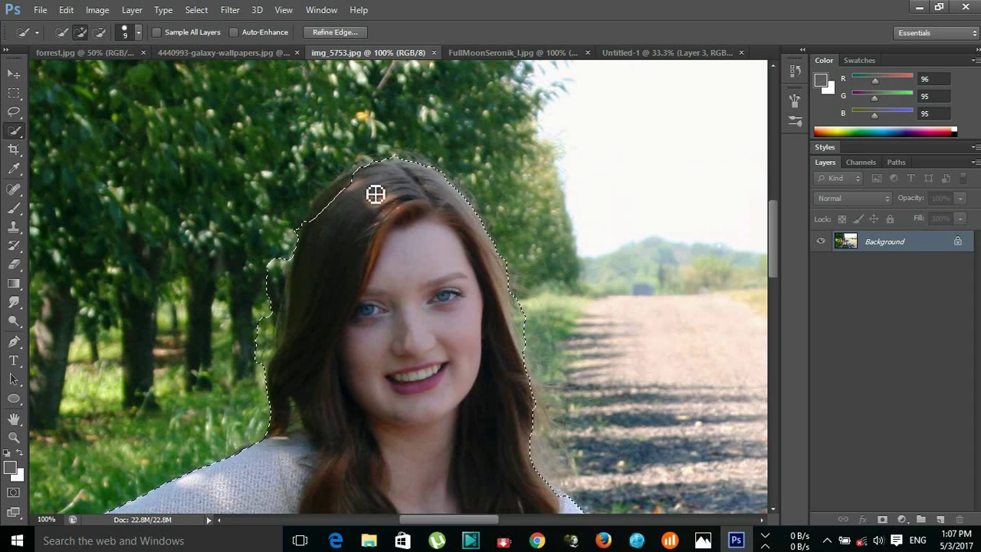
pyautogui.moveTo(331, 207); pyautogui.dragTo(339, 197)
# Trim more background from beside the upper-left hair
pyautogui.scroll(-2, 309, 267)
pyautogui.click(98, 33)
pyautogui.moveTo(280, 217); pyautogui.dragTo(270, 279)
pyautogui.scroll(-2, 238, 271)
pyautogui.moveTo(284, 227); pyautogui.dragTo(263, 276)
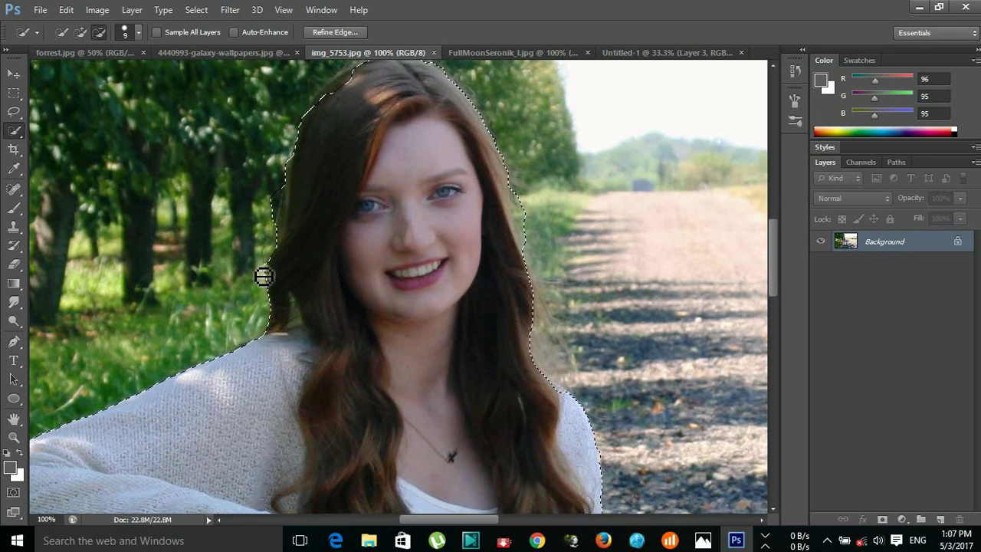
pyautogui.scroll(2, 154, 73)
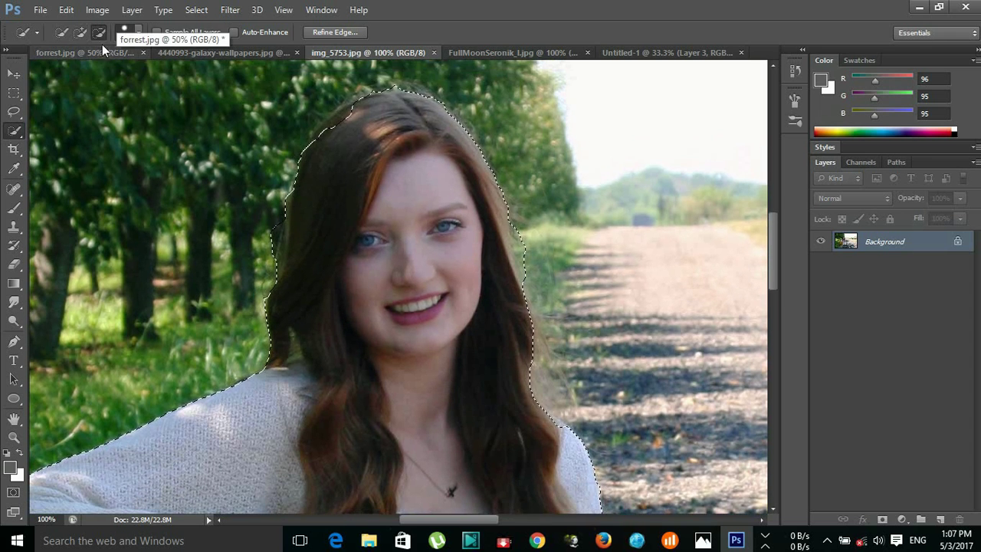
pyautogui.click(78, 32)
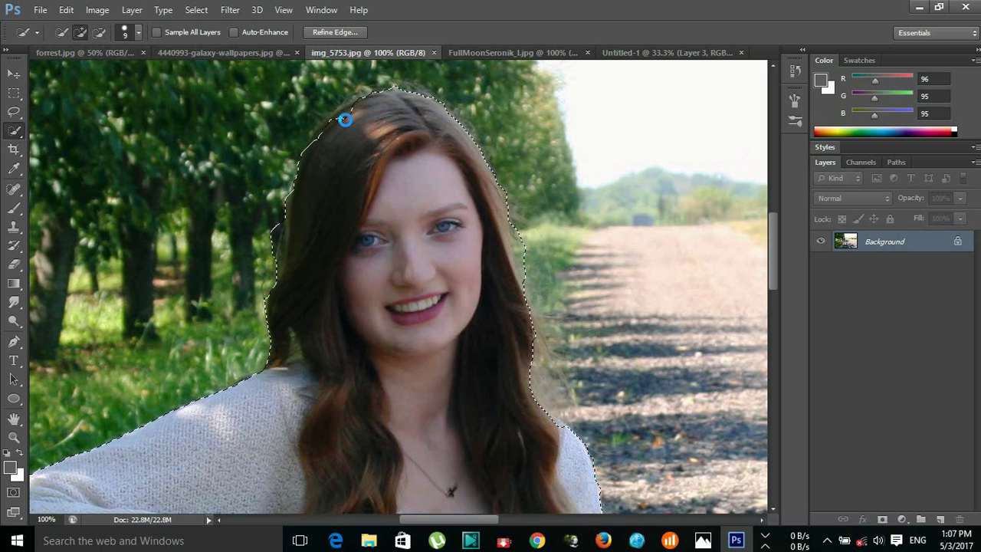
# Undo a stray change and subtract the gravel beside the hair
pyautogui.scroll(-1, 329, 200)
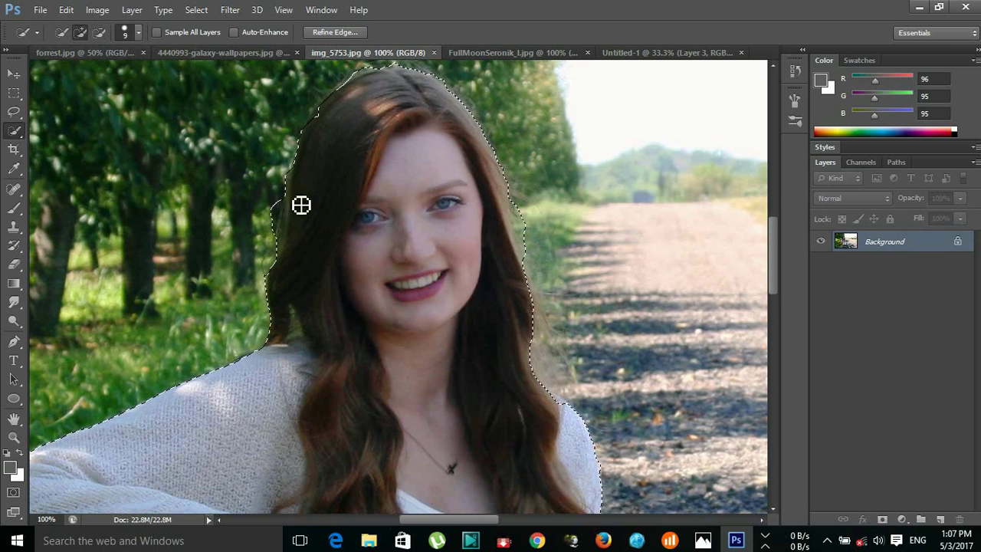
pyautogui.scroll(-5, 290, 232)
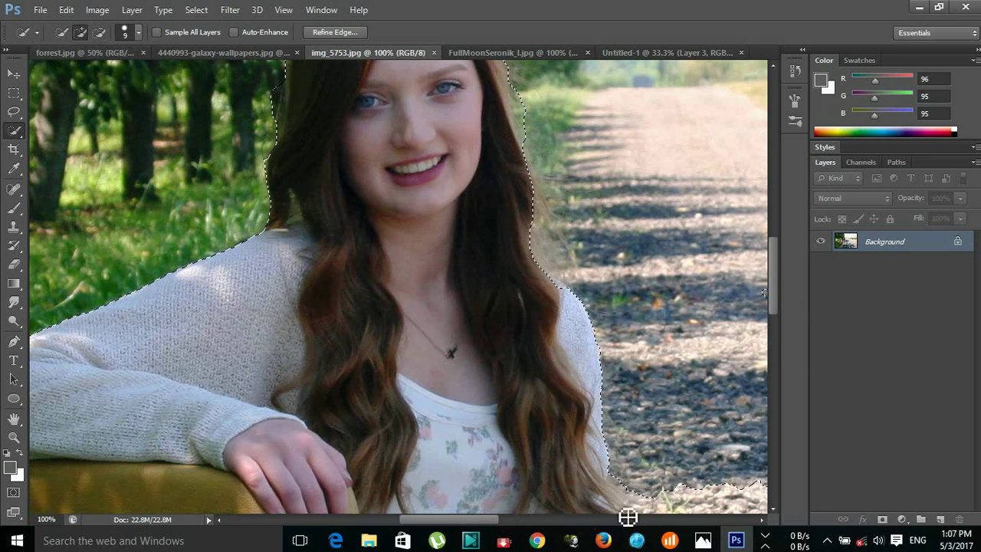
pyautogui.moveTo(455, 519); pyautogui.dragTo(465, 519)
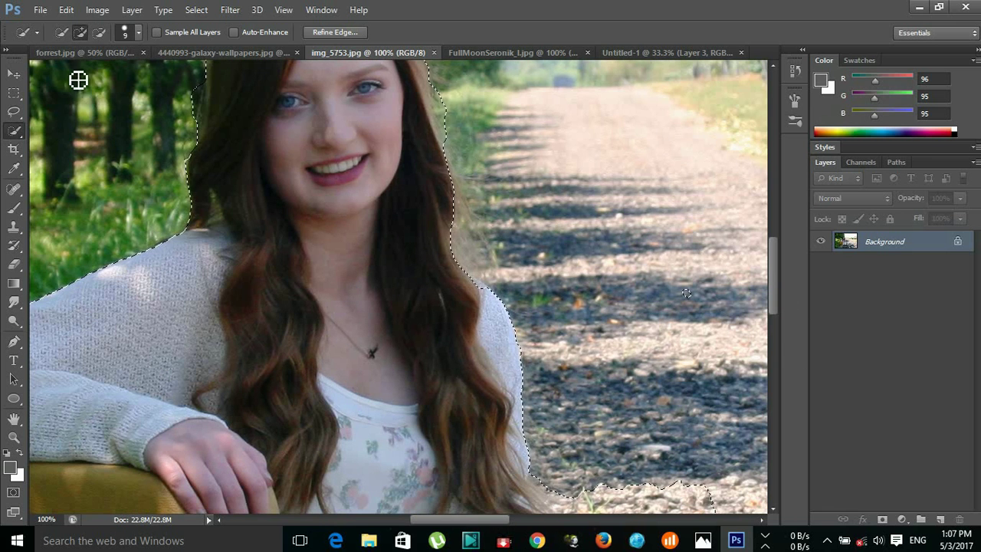
pyautogui.click(68, 10)
pyautogui.click(83, 39)
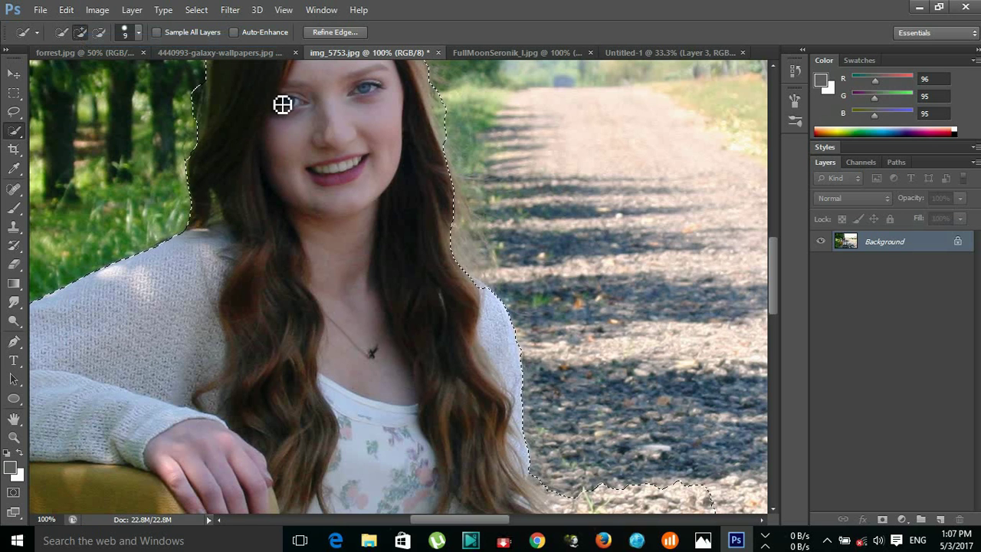
pyautogui.moveTo(774, 266); pyautogui.dragTo(774, 306)
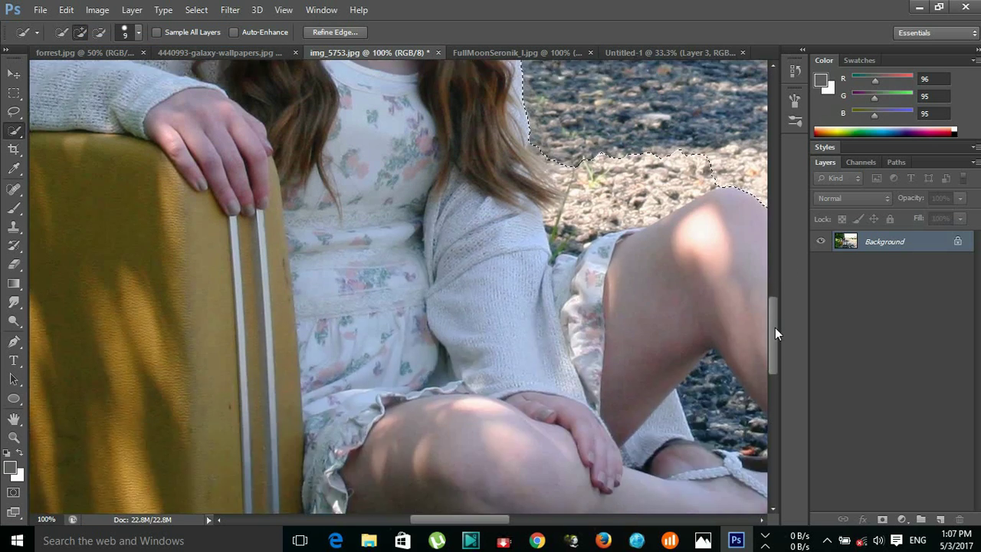
pyautogui.click(99, 32)
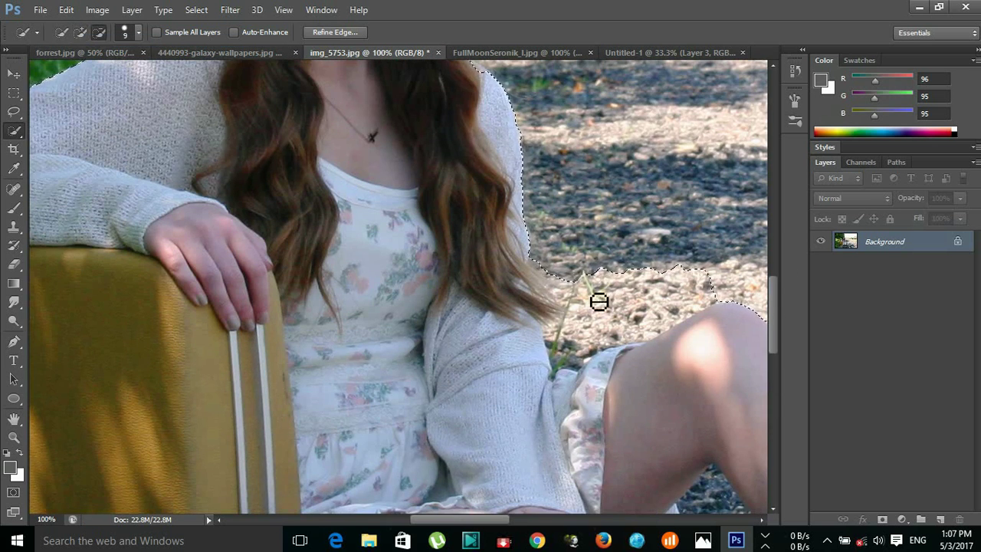
pyautogui.moveTo(566, 294)
pyautogui.mouseDown()
pyautogui.moveTo(587, 353)
pyautogui.moveTo(572, 367)
pyautogui.moveTo(597, 328)
pyautogui.moveTo(654, 325)
pyautogui.moveTo(754, 292)
pyautogui.mouseUp()
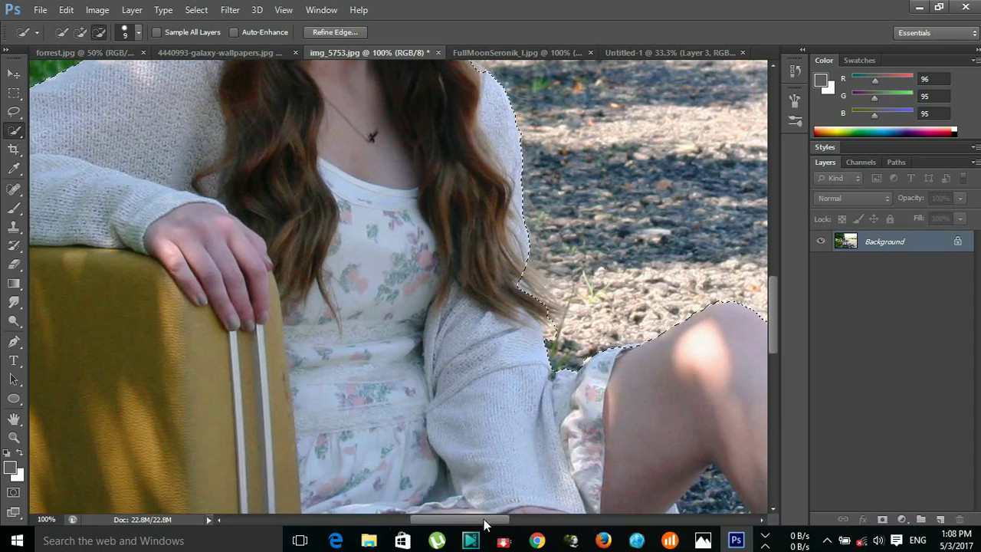
pyautogui.moveTo(483, 519); pyautogui.dragTo(548, 517)
# Take in the shadowed gravel near the heel and beneath the legs
pyautogui.moveTo(774, 317); pyautogui.dragTo(769, 378)
pyautogui.moveTo(501, 422)
pyautogui.mouseDown()
pyautogui.moveTo(511, 332)
pyautogui.moveTo(468, 311)
pyautogui.moveTo(410, 306)
pyautogui.moveTo(414, 375)
pyautogui.mouseUp()
pyautogui.moveTo(526, 521); pyautogui.dragTo(494, 522)
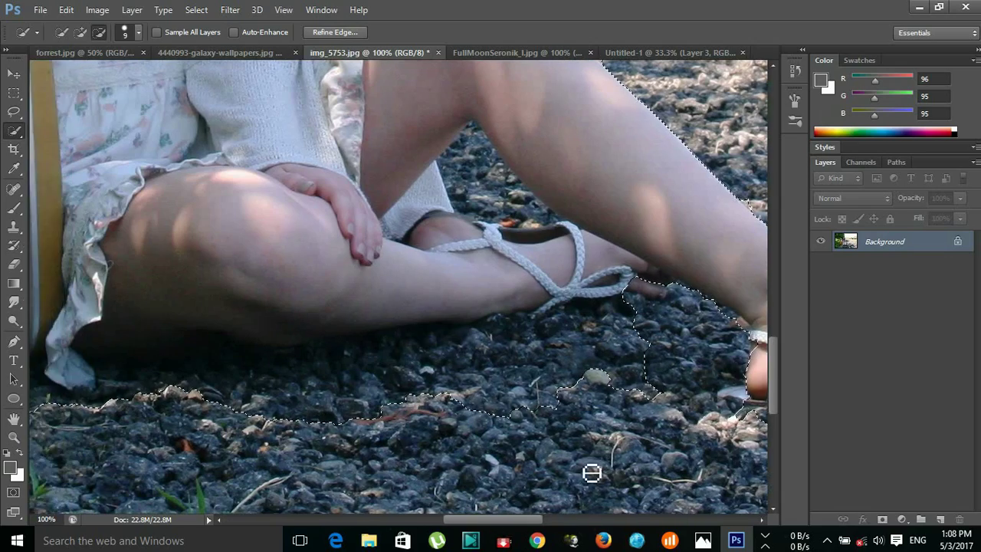
pyautogui.moveTo(427, 379); pyautogui.dragTo(245, 371)
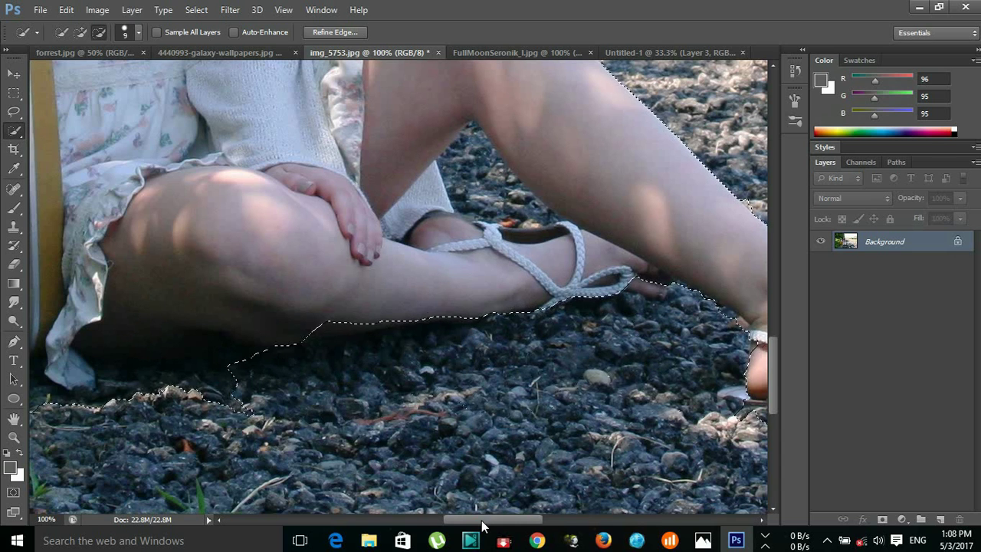
pyautogui.moveTo(488, 522); pyautogui.dragTo(449, 521)
pyautogui.moveTo(495, 395)
pyautogui.mouseDown()
pyautogui.moveTo(482, 405)
pyautogui.moveTo(423, 379)
pyautogui.moveTo(345, 385)
pyautogui.mouseUp()
# Add the shadow under the leg in Add mode, then zoom out to 50%
pyautogui.click(80, 31)
pyautogui.moveTo(426, 318)
pyautogui.mouseDown()
pyautogui.moveTo(447, 340)
pyautogui.moveTo(486, 350)
pyautogui.moveTo(616, 337)
pyautogui.moveTo(650, 351)
pyautogui.mouseUp()
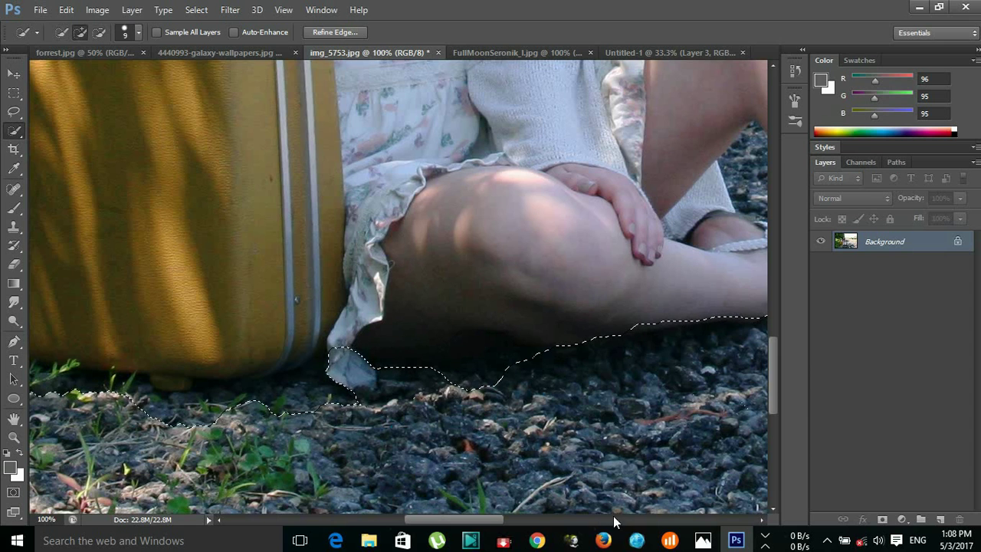
pyautogui.moveTo(493, 527); pyautogui.dragTo(447, 526)
pyautogui.scroll(4, 298, 234)
pyautogui.scroll(6, 300, 230)
pyautogui.scroll(2, 300, 230)
pyautogui.write('50')
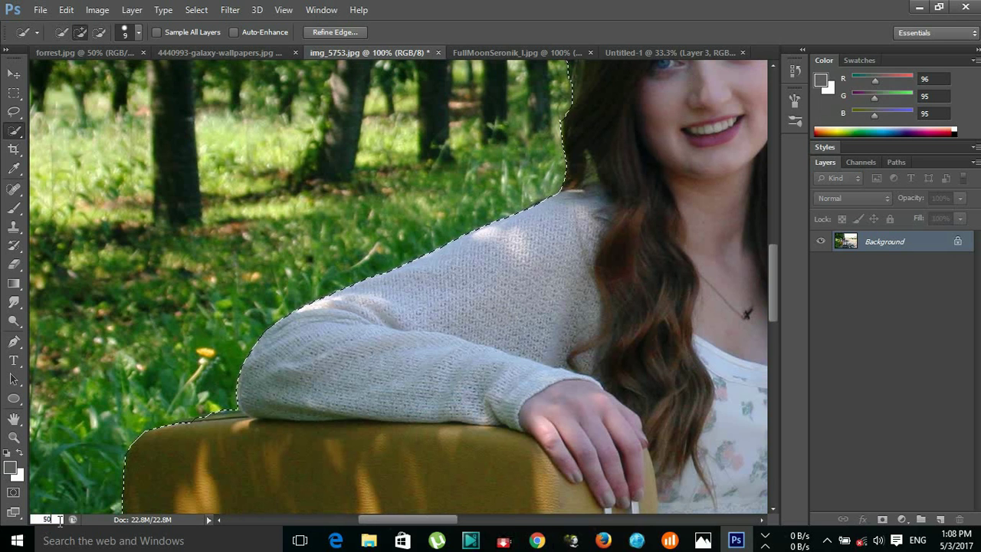
pyautogui.press('Return')
pyautogui.moveTo(451, 525); pyautogui.dragTo(498, 525)
pyautogui.moveTo(774, 272); pyautogui.dragTo(774, 265)
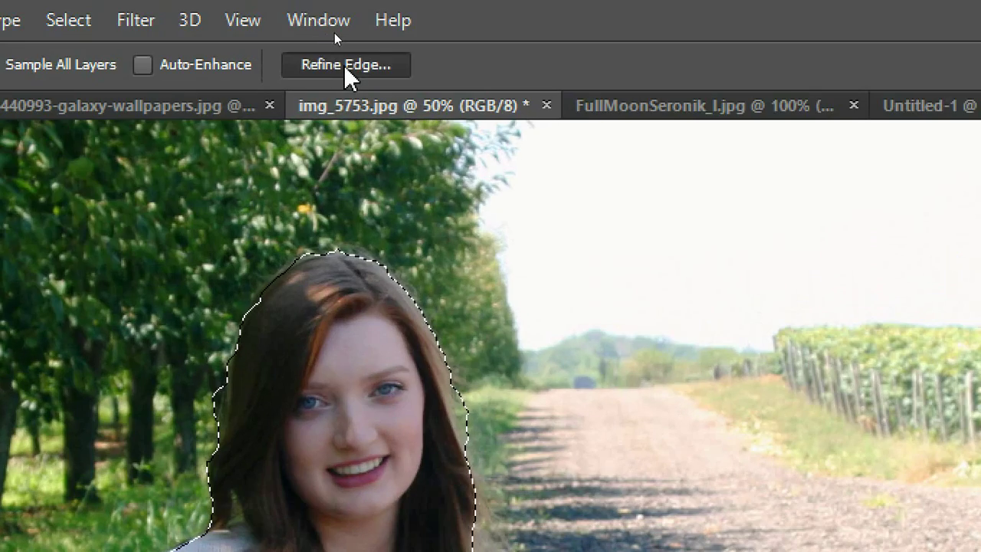
# Brush Refine Edge along the hair to remove the green fringe and apply it
pyautogui.click(334, 33)
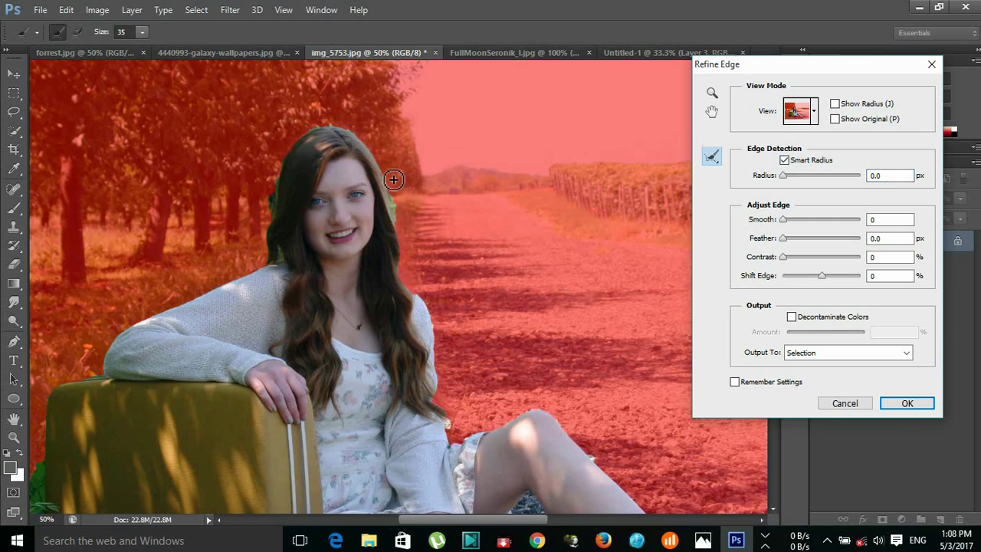
pyautogui.moveTo(400, 206); pyautogui.dragTo(404, 229)
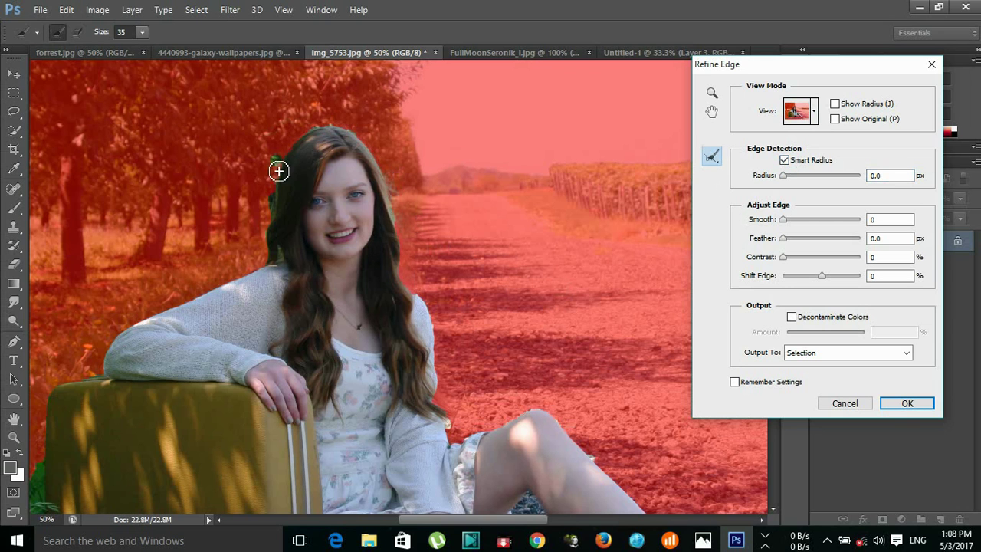
pyautogui.moveTo(271, 246); pyautogui.dragTo(263, 197)
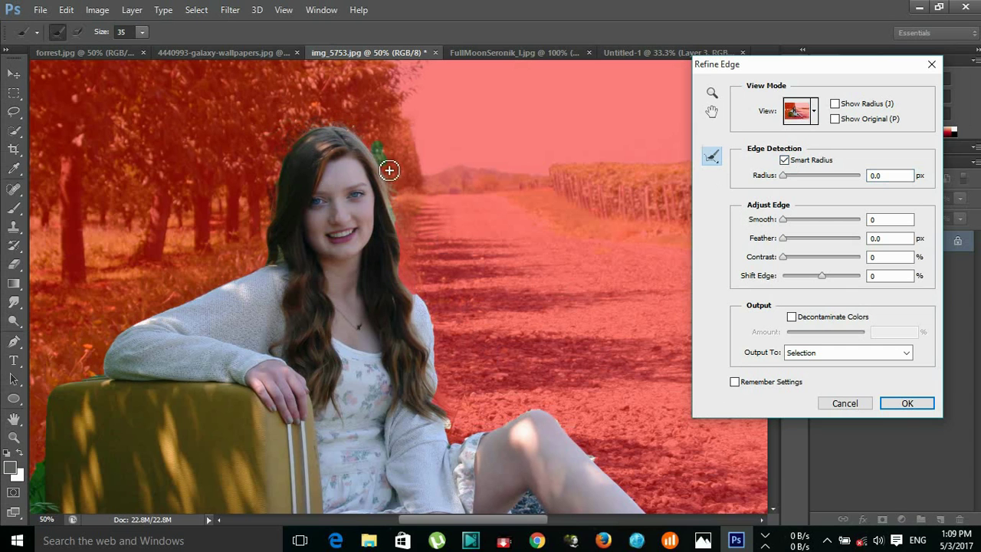
pyautogui.moveTo(404, 216); pyautogui.dragTo(412, 260)
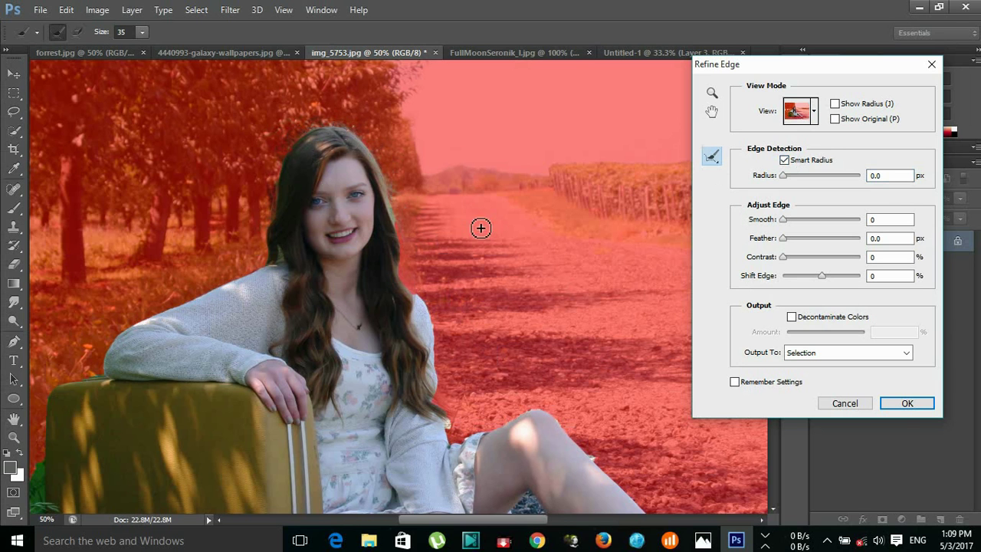
pyautogui.scroll(-1, 475, 294)
pyautogui.scroll(-1, 541, 299)
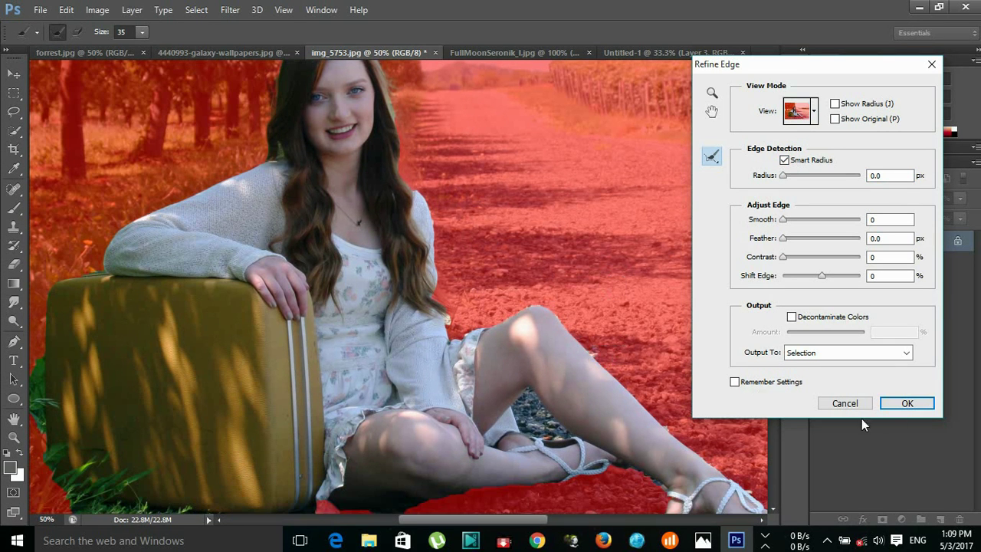
pyautogui.click(848, 403)
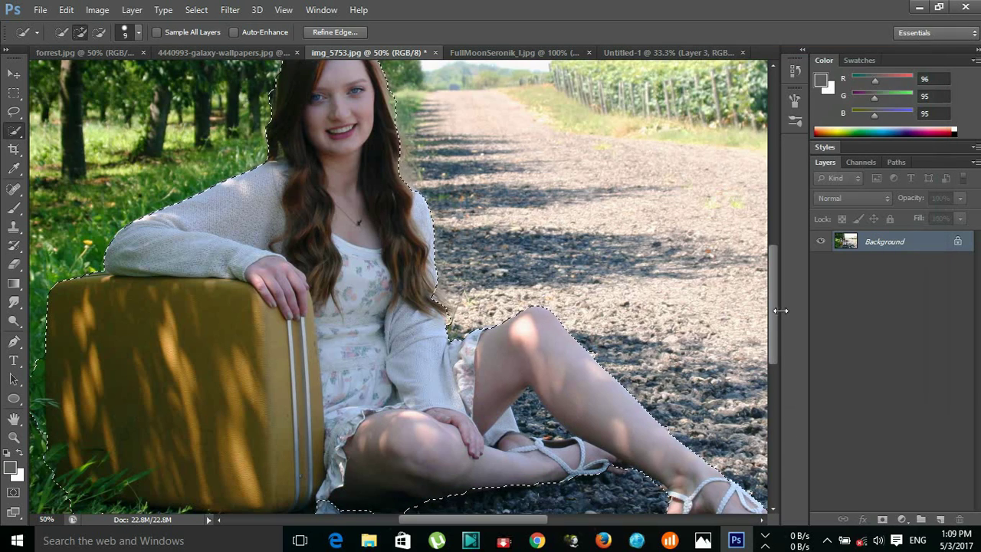
# At 100% zoom, subtract the gravel between the legs and add the heel-strap gap
pyautogui.scroll(-1, 772, 311)
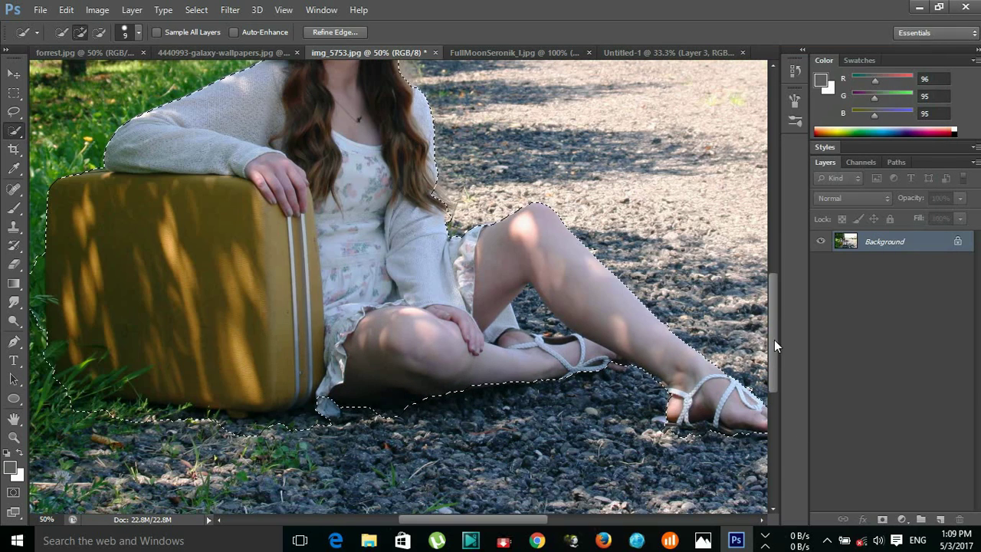
pyautogui.click(96, 32)
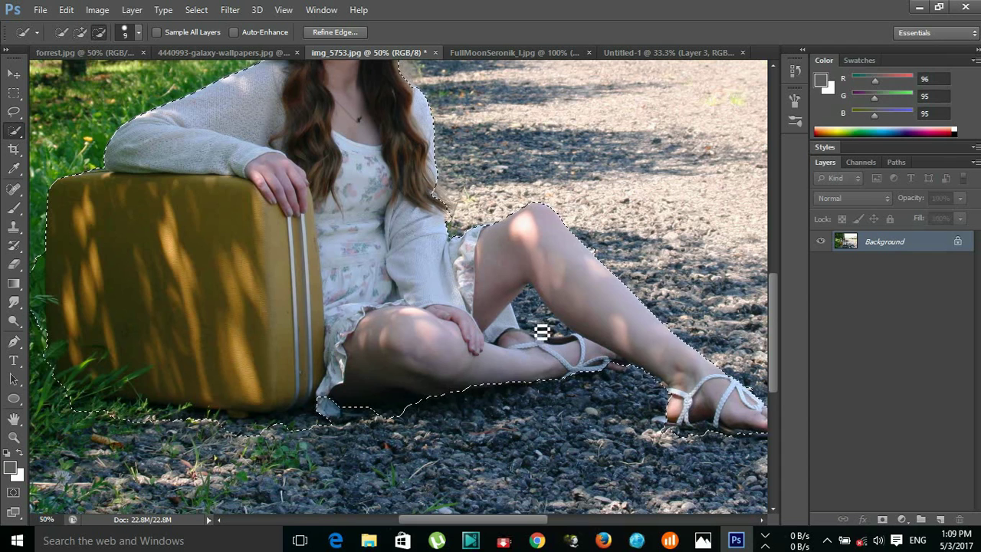
pyautogui.click(59, 520)
pyautogui.write('100')
pyautogui.press('Return')
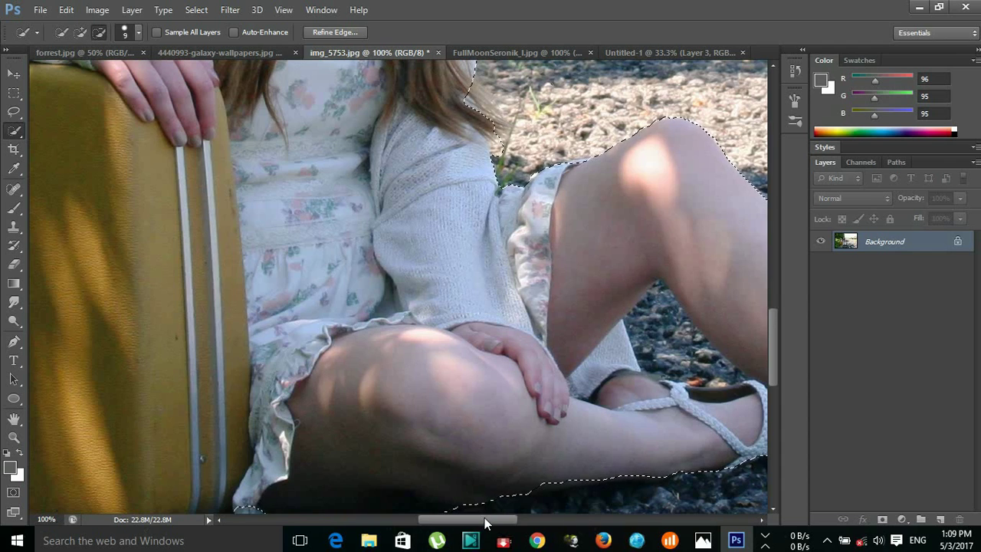
pyautogui.moveTo(482, 521); pyautogui.dragTo(519, 521)
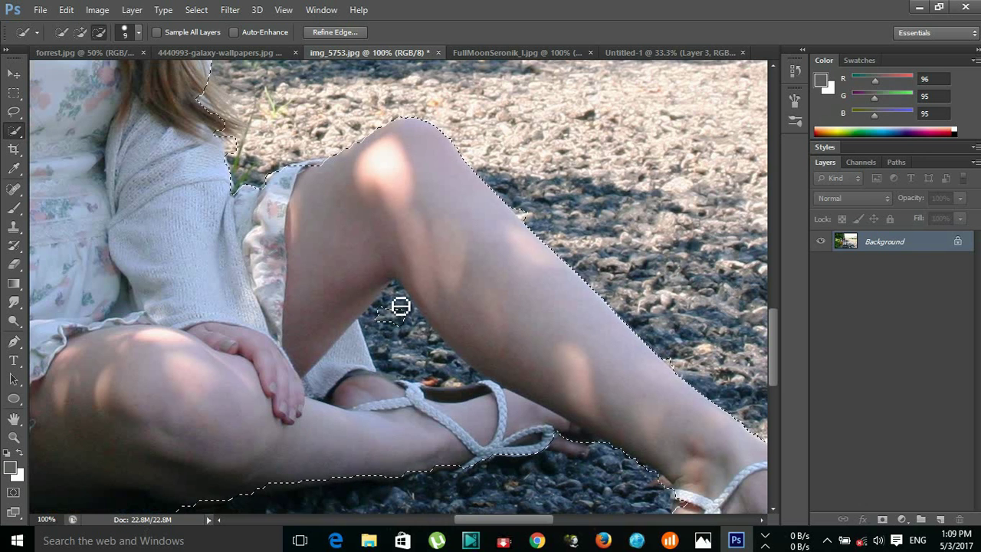
pyautogui.moveTo(392, 311)
pyautogui.mouseDown()
pyautogui.moveTo(404, 371)
pyautogui.moveTo(468, 386)
pyautogui.moveTo(444, 376)
pyautogui.mouseUp()
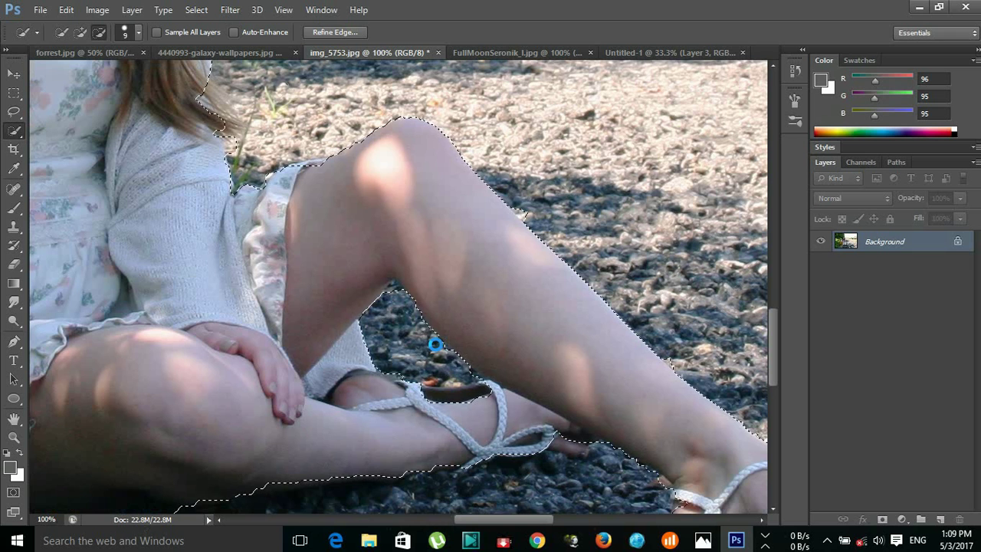
pyautogui.click(79, 33)
pyautogui.click(457, 403)
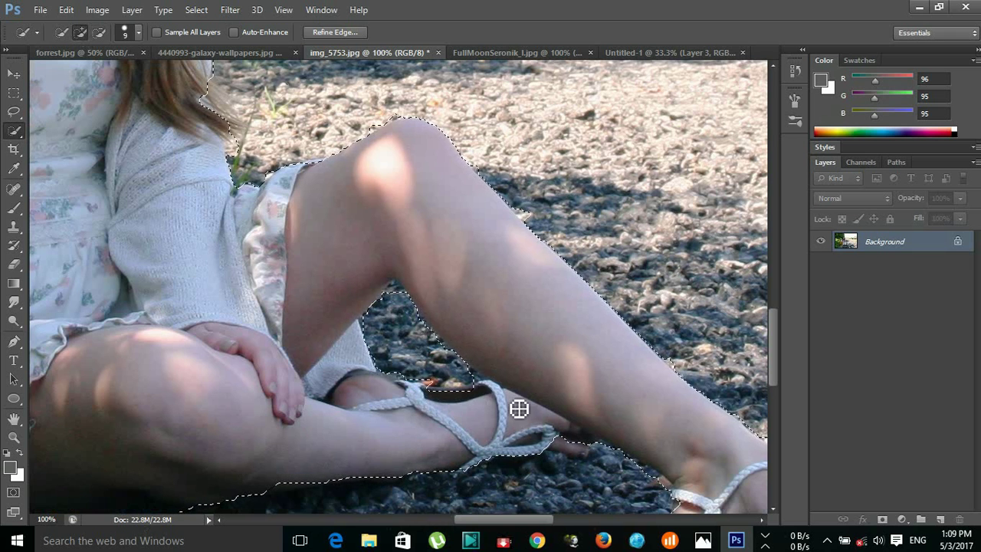
# In Refine Edge, paint Refine Radius strokes along the leg and sandal edges
pyautogui.click(326, 35)
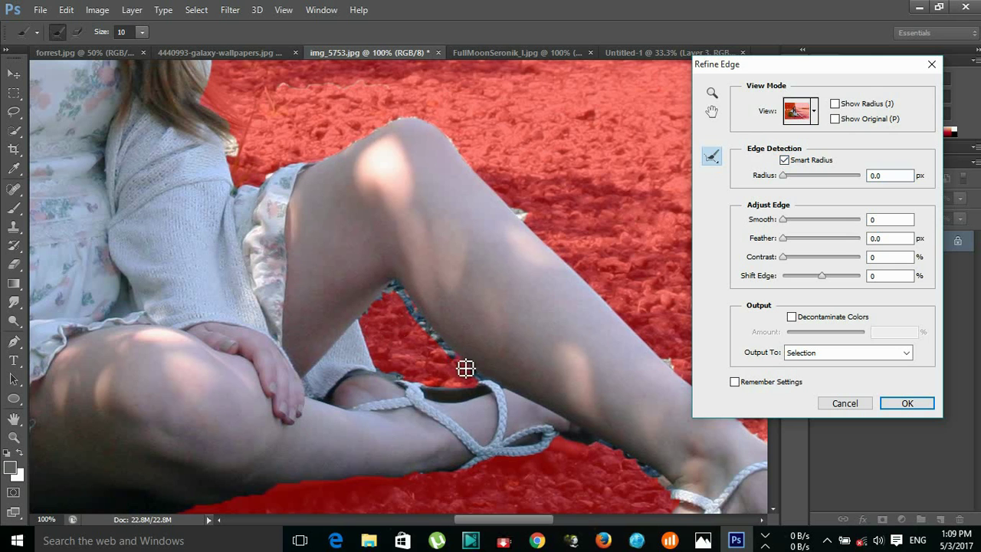
pyautogui.moveTo(486, 382); pyautogui.dragTo(402, 333)
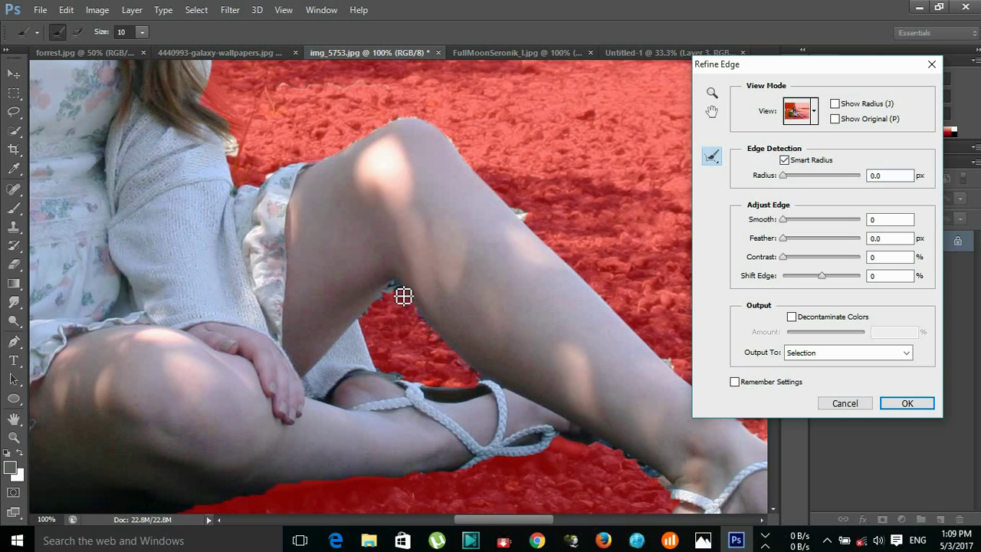
pyautogui.moveTo(485, 434); pyautogui.dragTo(399, 377)
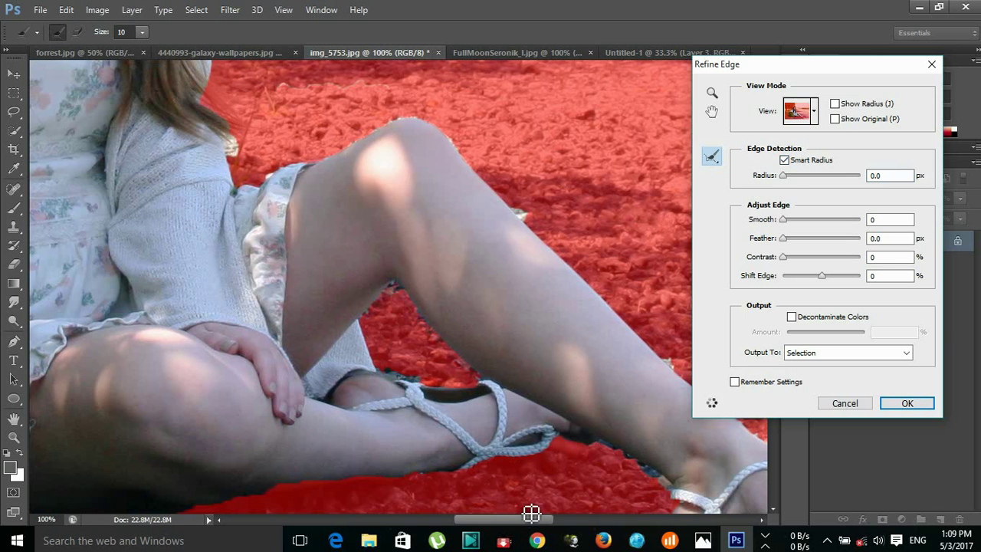
# Refine the hair edges beside the trees and atop the head, then apply the selection
pyautogui.hscroll(-5, 459, 360)
pyautogui.scroll(3, 368, 213)
pyautogui.scroll(3, 368, 213)
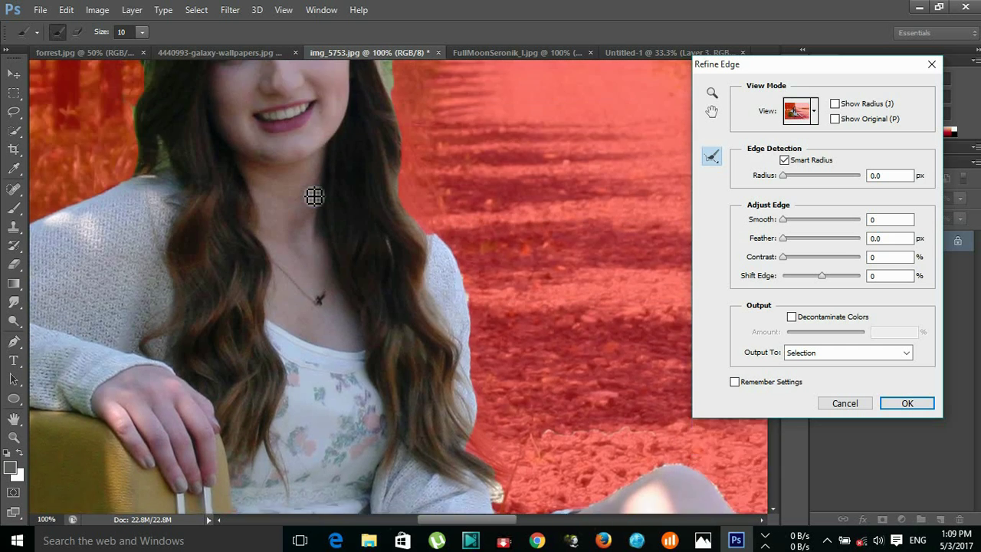
pyautogui.scroll(2, 314, 197)
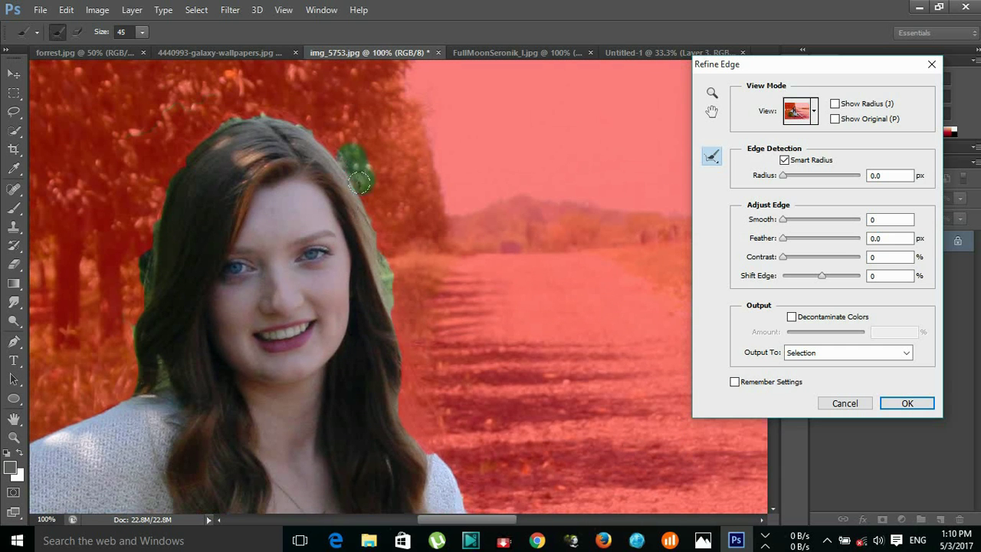
pyautogui.moveTo(386, 255); pyautogui.dragTo(406, 331)
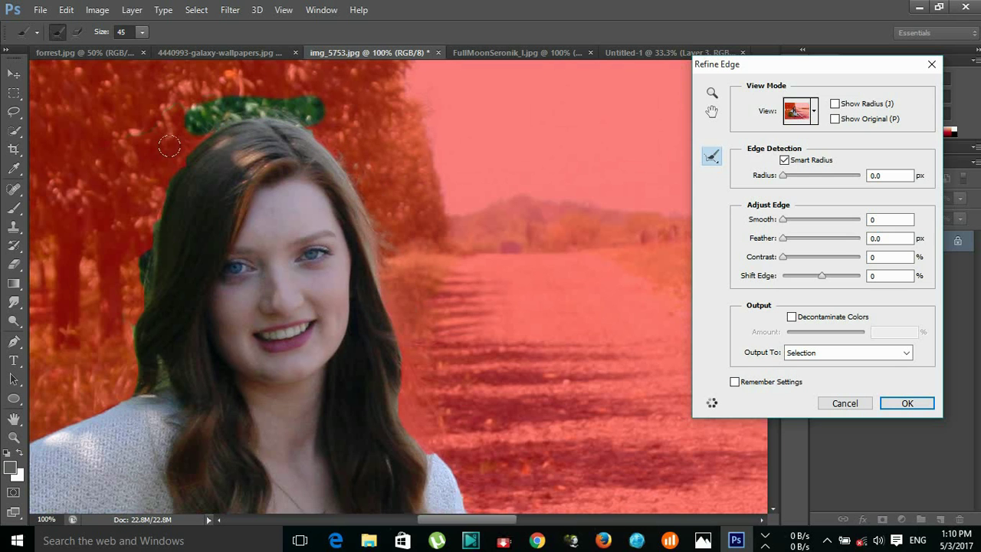
pyautogui.moveTo(134, 320); pyautogui.dragTo(182, 132)
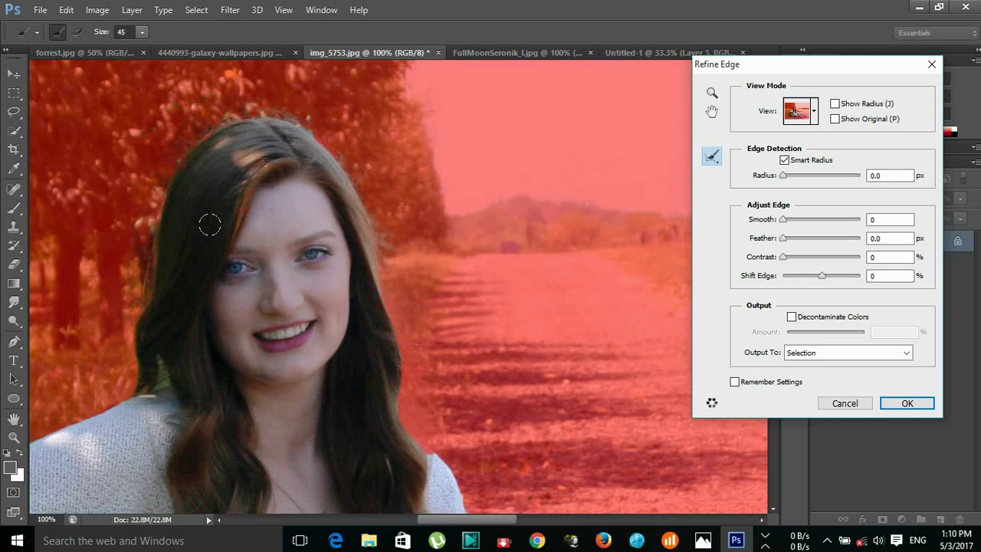
pyautogui.scroll(-3, 208, 226)
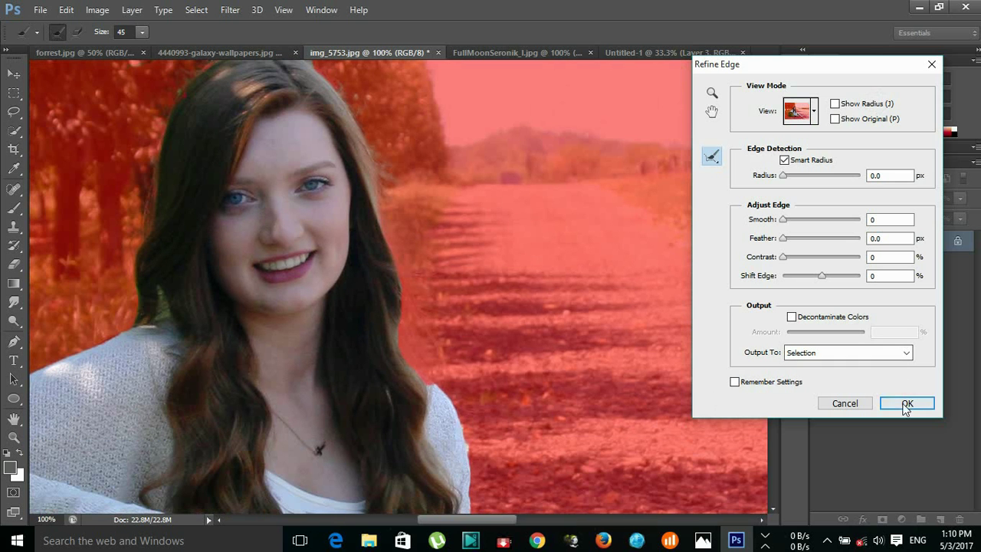
pyautogui.click(904, 402)
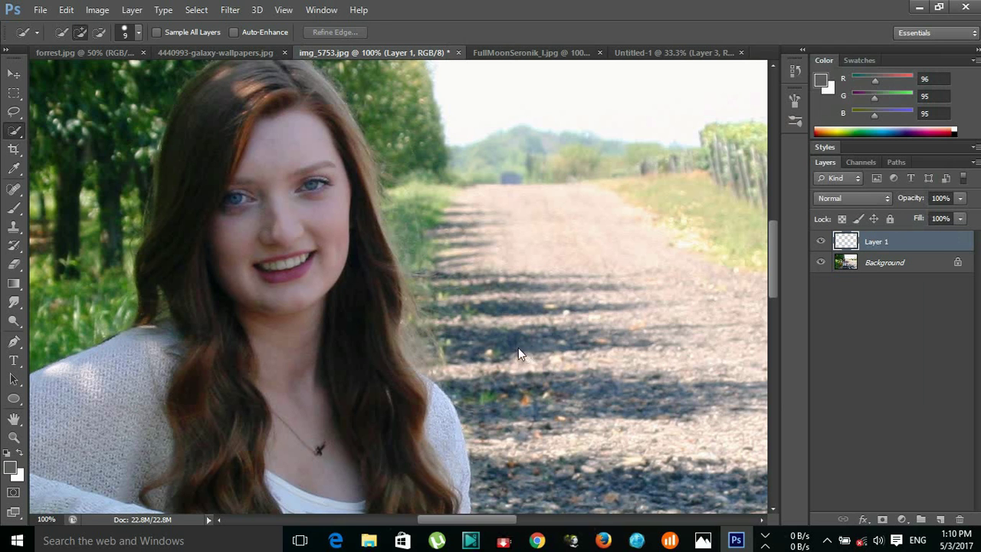
# Drag the cut-out girl into Untitled-1 and shrink her to about 43%
pyautogui.click(24, 78)
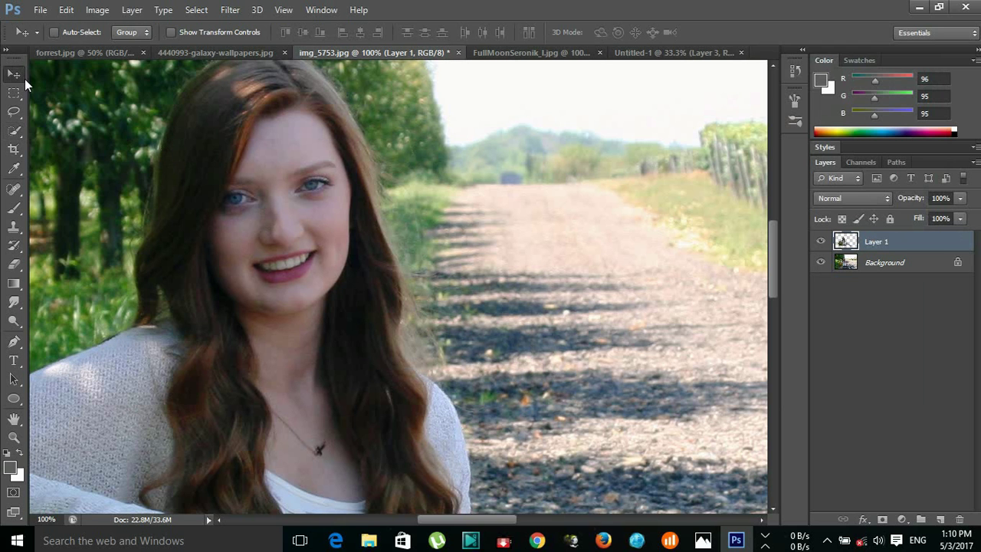
pyautogui.moveTo(282, 365)
pyautogui.mouseDown()
pyautogui.moveTo(379, 325)
pyautogui.moveTo(353, 352)
pyautogui.mouseUp()
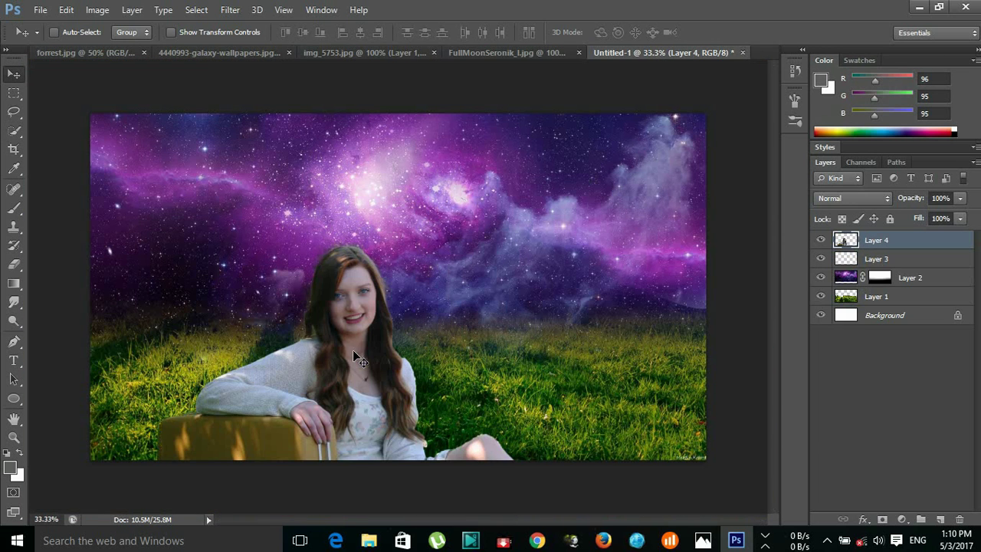
pyautogui.hotkey('ctrl', 't')
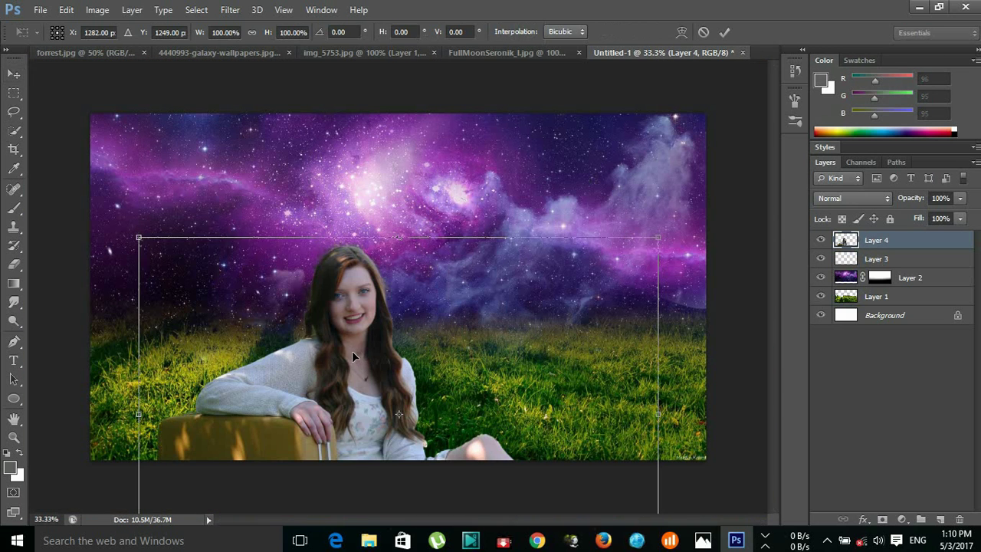
pyautogui.moveTo(360, 420); pyautogui.dragTo(424, 308)
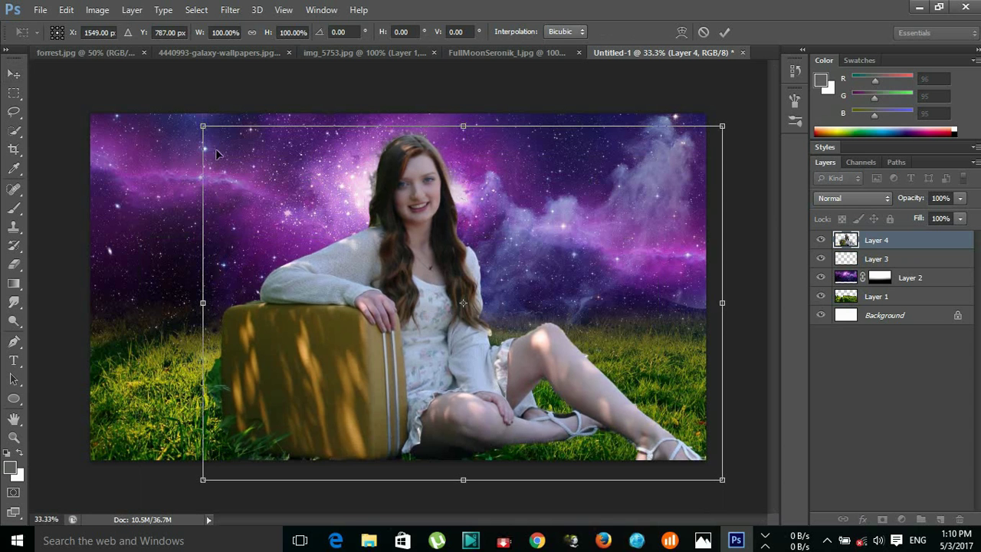
pyautogui.moveTo(201, 125); pyautogui.dragTo(500, 327)
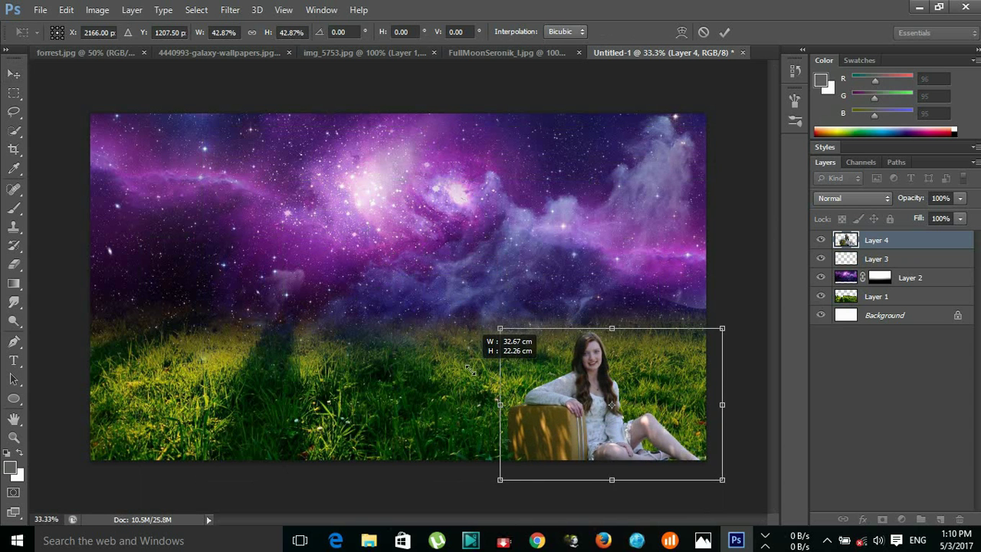
pyautogui.moveTo(533, 363)
pyautogui.mouseDown()
pyautogui.moveTo(349, 325)
pyautogui.moveTo(341, 312)
pyautogui.mouseUp()
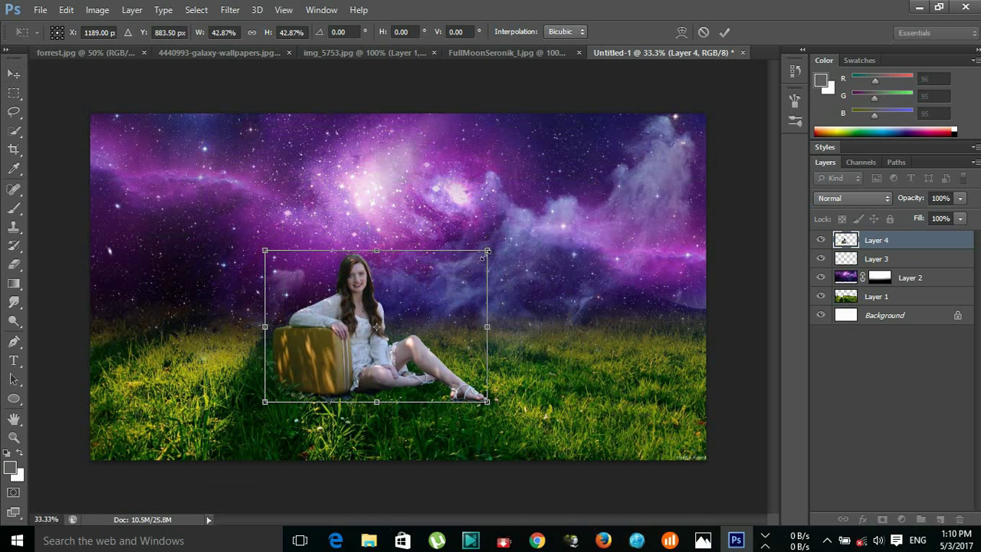
# Enlarge the girl to about 67% and seat her left of centre on the grass
pyautogui.moveTo(488, 250); pyautogui.dragTo(573, 184)
pyautogui.moveTo(466, 342); pyautogui.dragTo(439, 381)
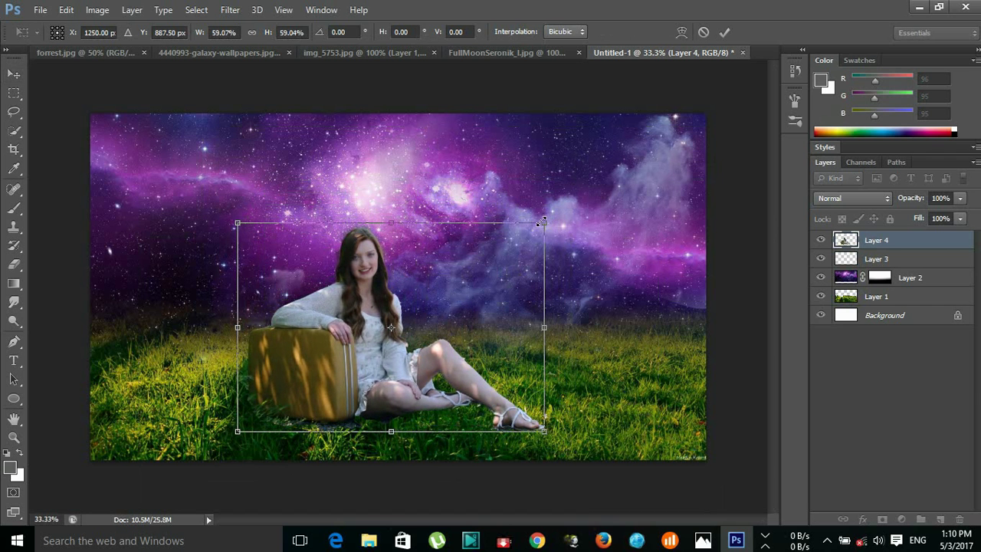
pyautogui.moveTo(542, 224); pyautogui.dragTo(580, 196)
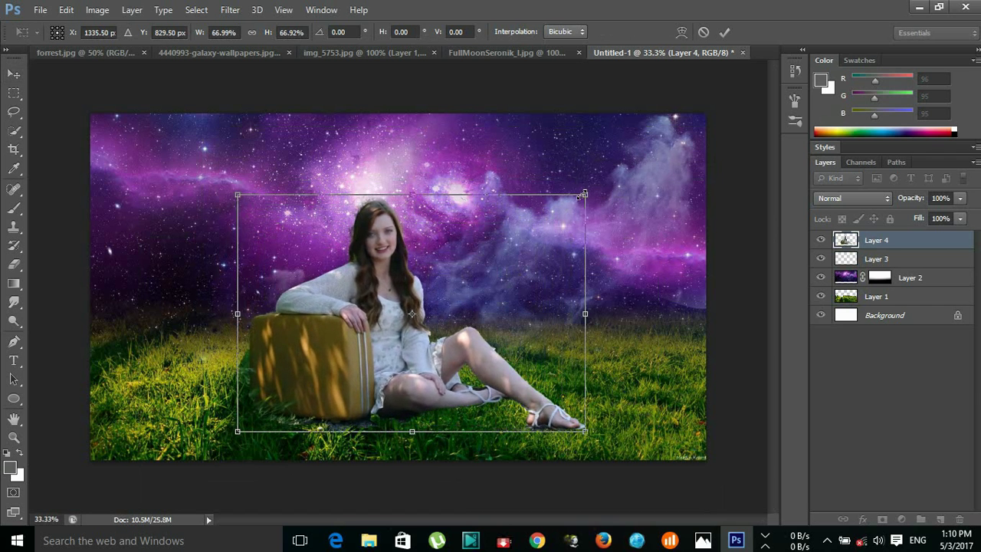
pyautogui.moveTo(455, 308); pyautogui.dragTo(409, 320)
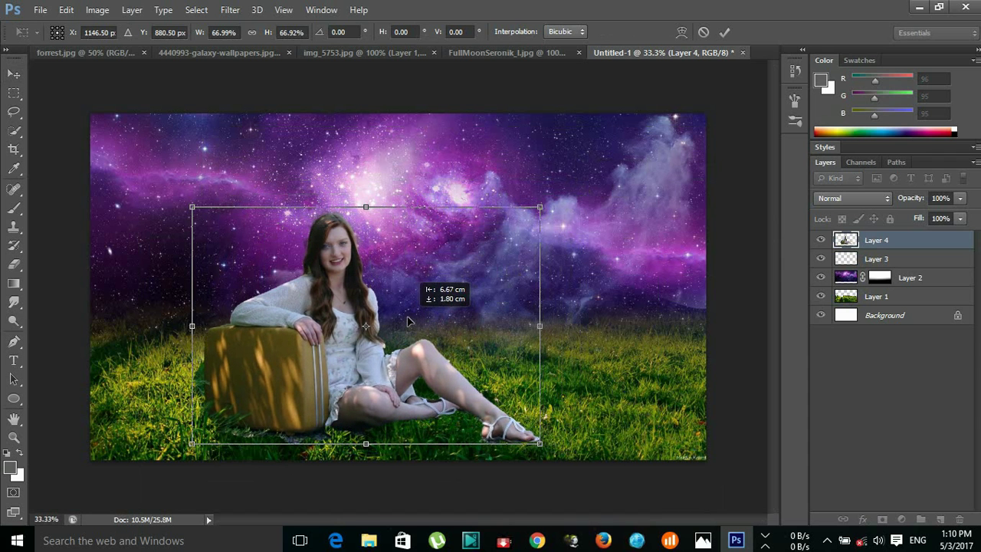
pyautogui.click(725, 31)
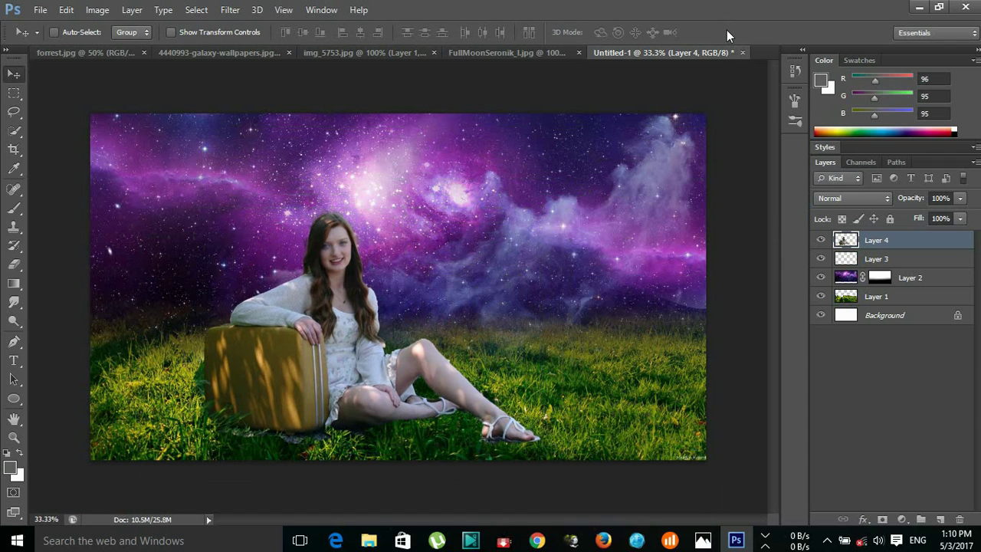
# Crop outward to extend the canvas upward and to the right
pyautogui.click(13, 149)
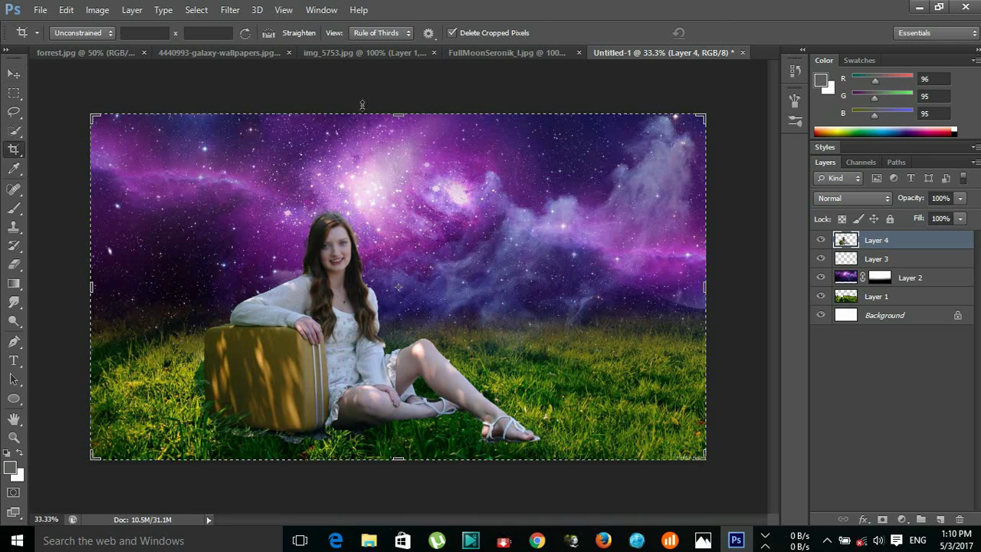
pyautogui.moveTo(401, 116); pyautogui.dragTo(412, 86)
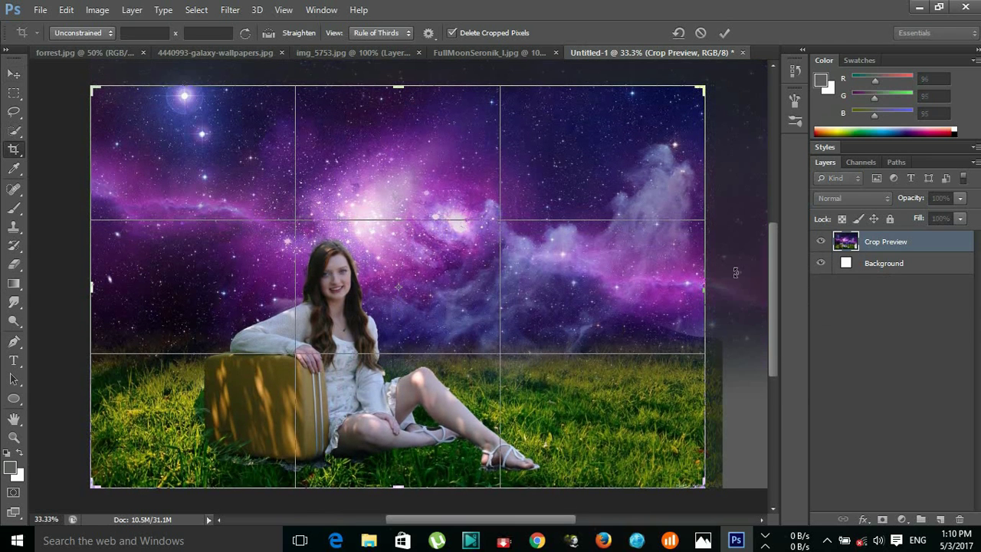
pyautogui.moveTo(706, 288); pyautogui.dragTo(740, 285)
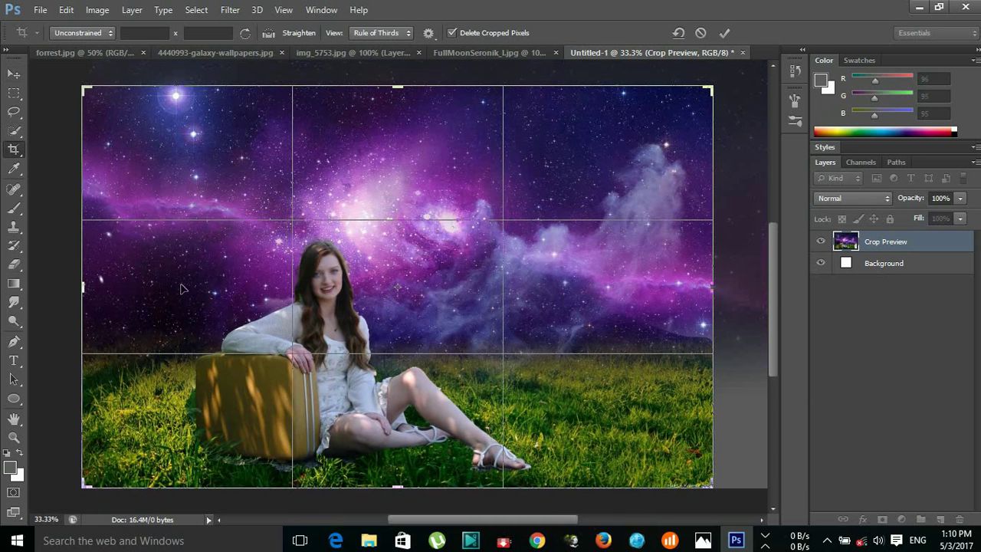
pyautogui.click(726, 34)
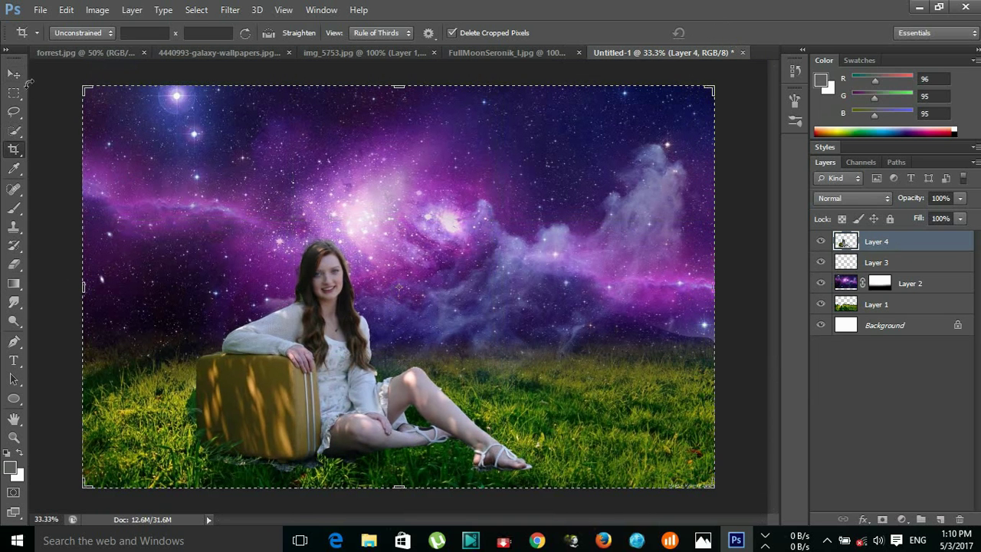
pyautogui.click(15, 73)
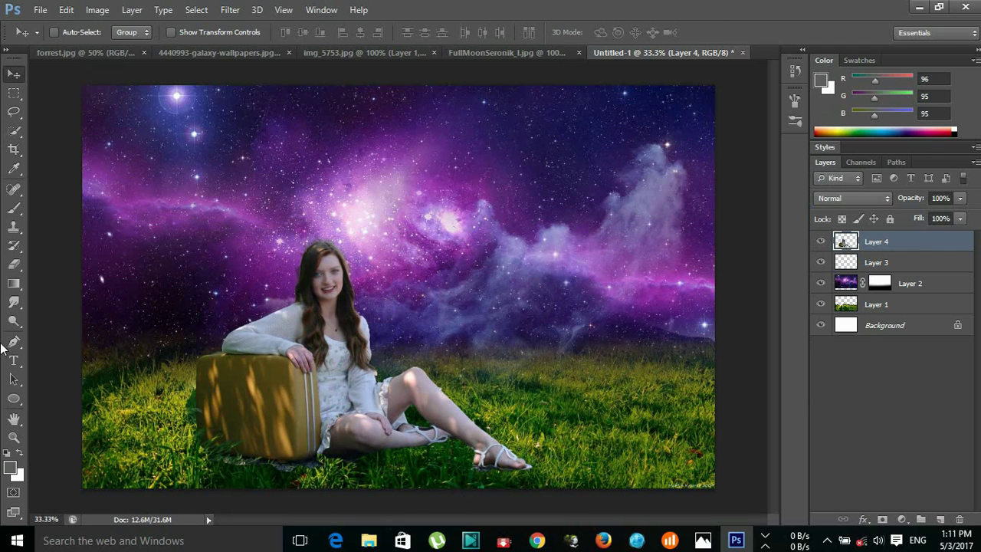
# At 50% zoom, erase the edges around the sandal and under the thigh with a size-70 eraser
pyautogui.click(56, 518)
pyautogui.write('50')
pyautogui.press('Return')
pyautogui.scroll(-3, 338, 472)
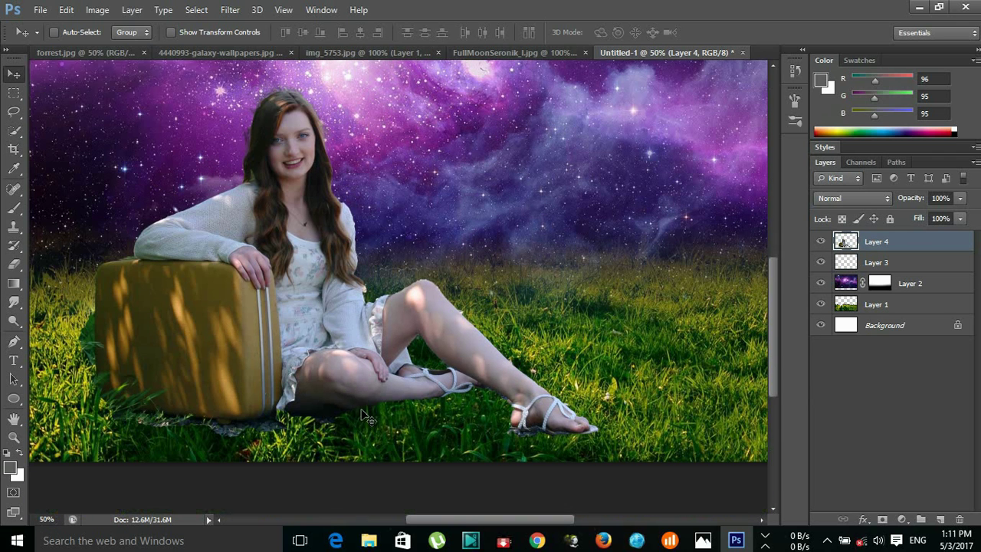
pyautogui.scroll(-1, 324, 426)
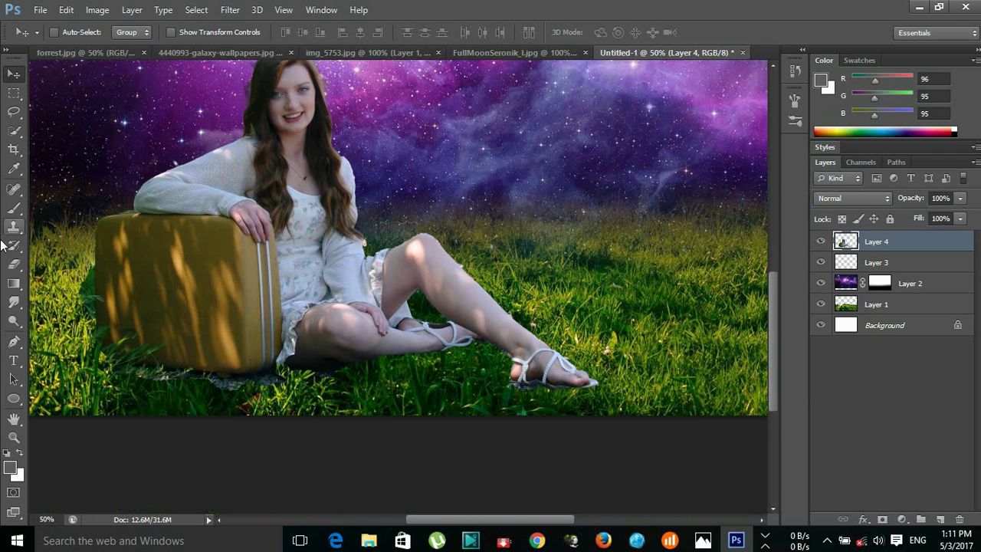
pyautogui.click(14, 263)
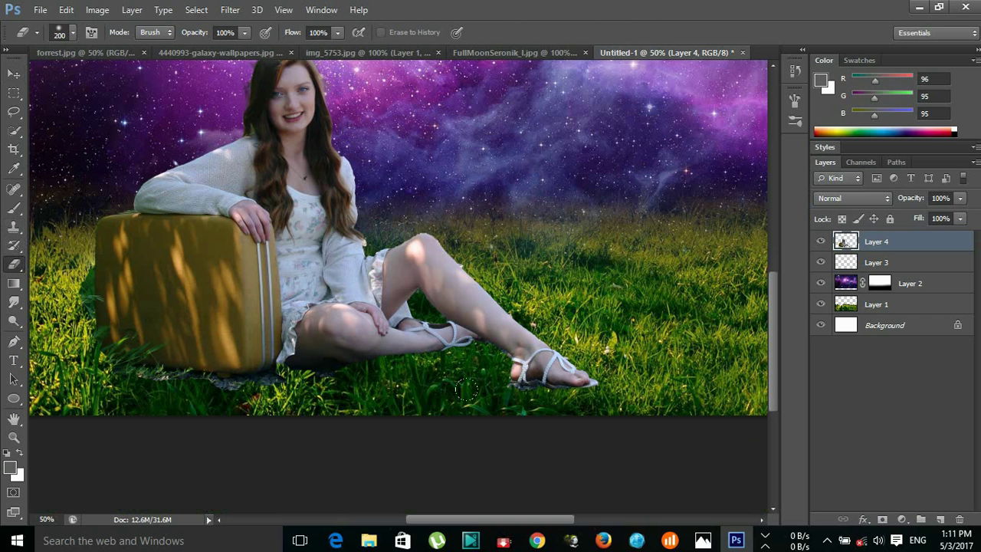
pyautogui.press('[')
pyautogui.press('[')
pyautogui.press('[')
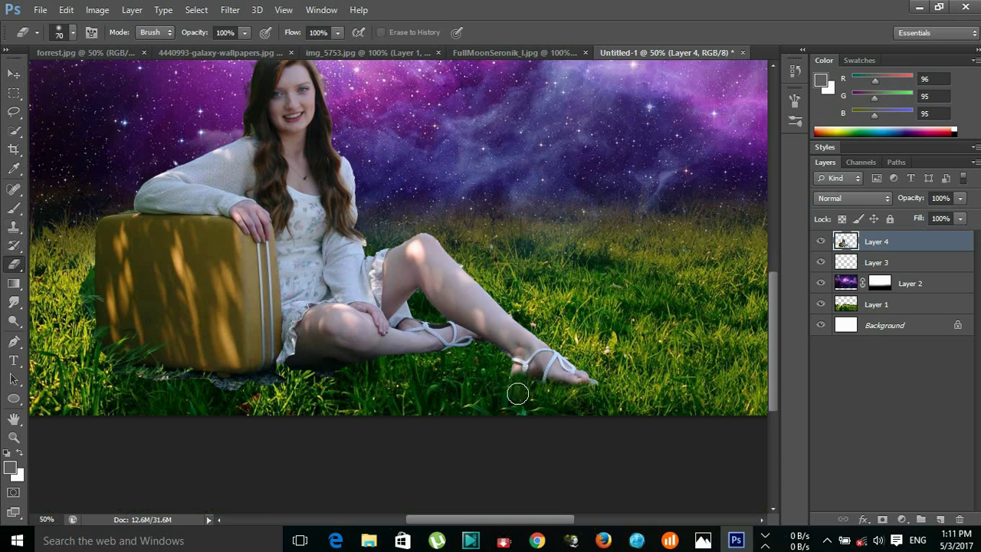
pyautogui.moveTo(561, 394); pyautogui.dragTo(595, 397)
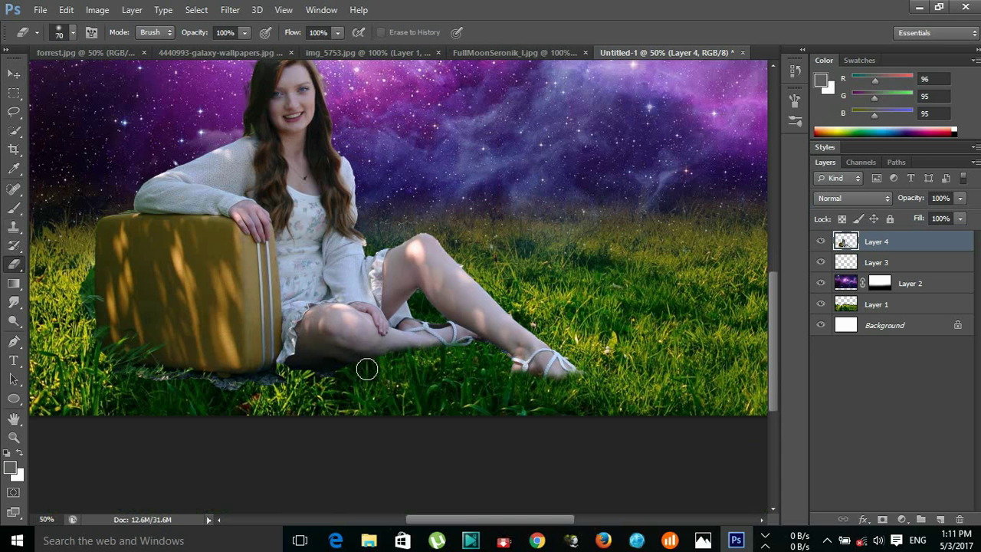
pyautogui.moveTo(333, 363)
pyautogui.mouseDown()
pyautogui.moveTo(175, 386)
pyautogui.moveTo(115, 369)
pyautogui.moveTo(84, 295)
pyautogui.moveTo(81, 322)
pyautogui.moveTo(82, 284)
pyautogui.mouseUp()
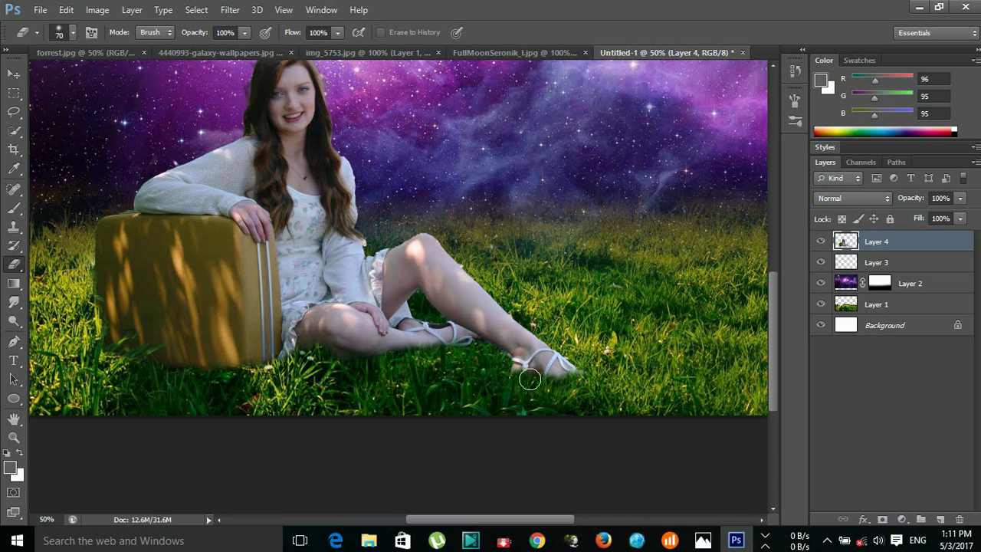
# Return to the Move tool and zoom out to 35% to view the whole composite
pyautogui.scroll(2, 598, 269)
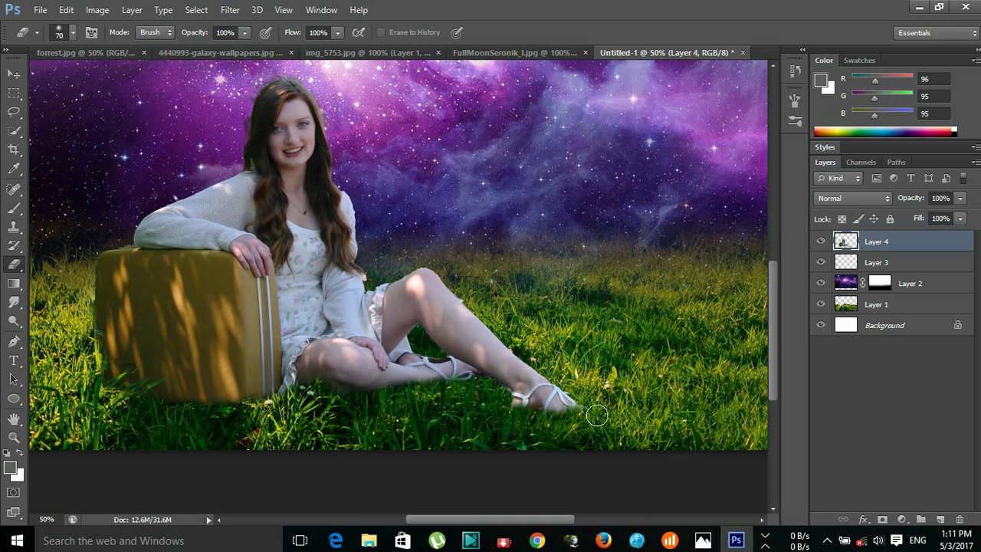
pyautogui.click(14, 74)
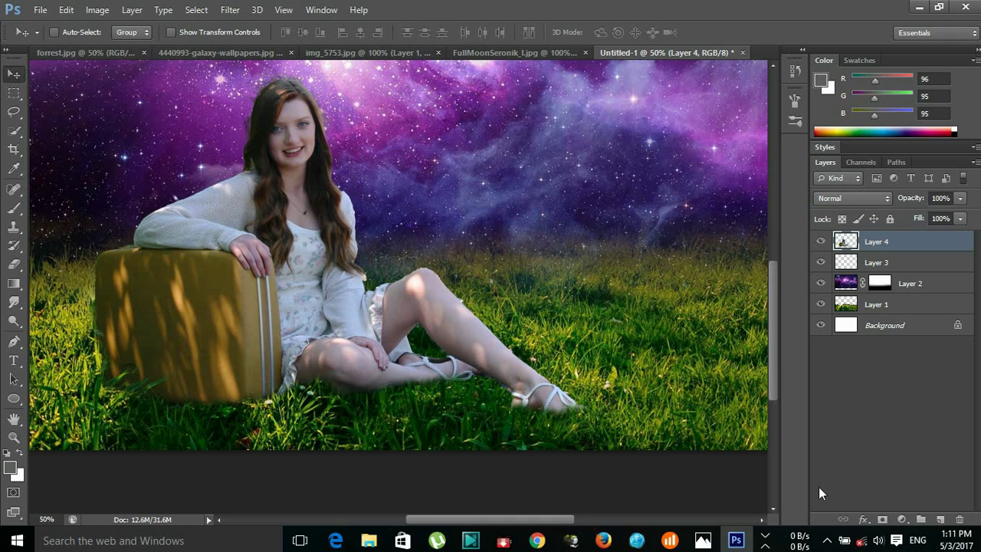
pyautogui.scroll(2, 770, 383)
pyautogui.click(48, 519)
pyautogui.write('35')
pyautogui.press('Return')
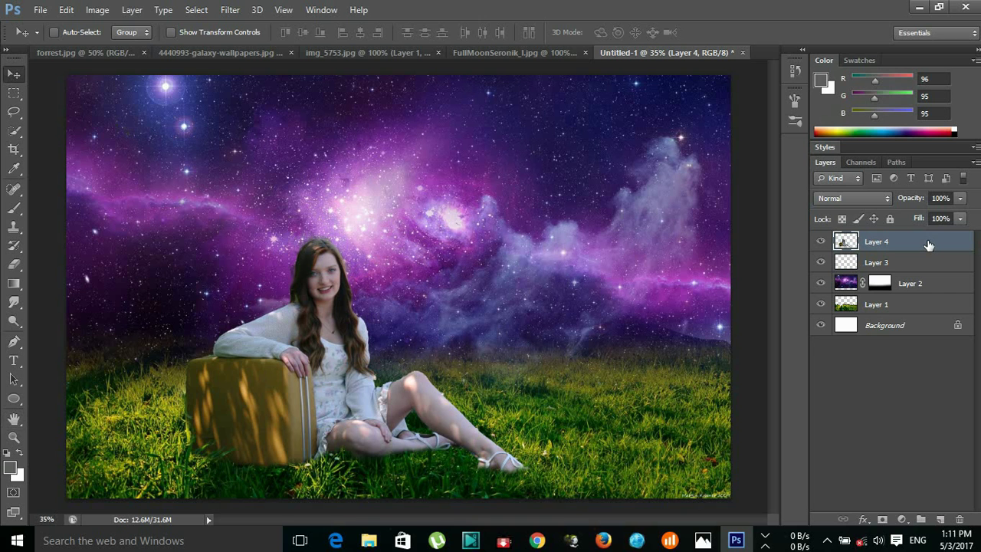
# Remove the moon image's black background with the Magic Eraser
pyautogui.click(495, 54)
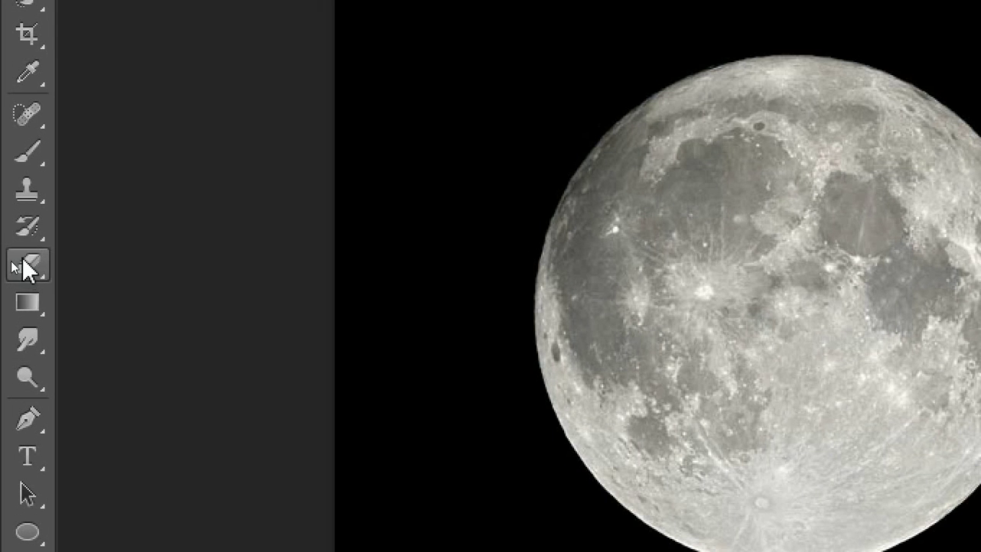
pyautogui.rightClick(14, 265)
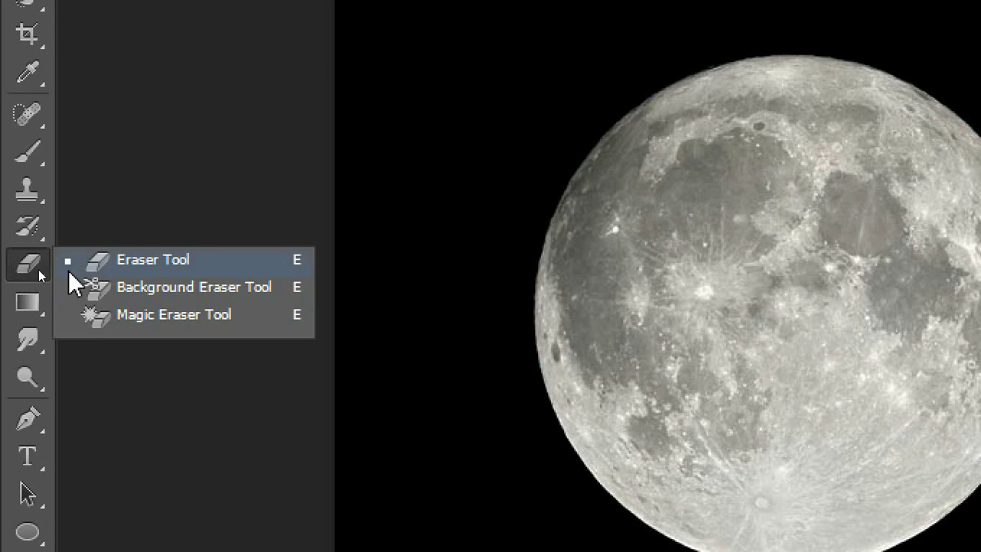
pyautogui.click(124, 316)
pyautogui.click(479, 88)
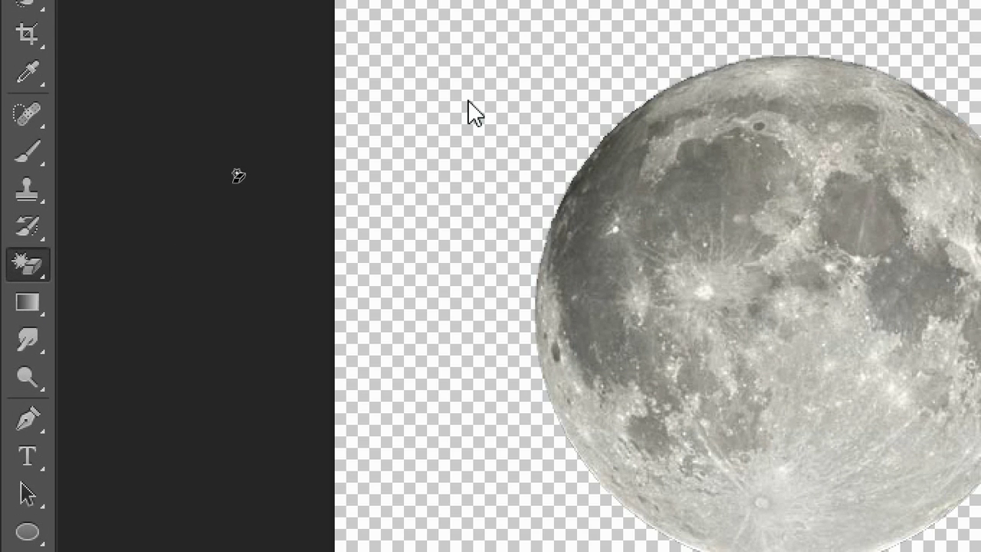
# Move the moon into the composite, enlarge it to about 185%, and centre it above the girl
pyautogui.click(14, 76)
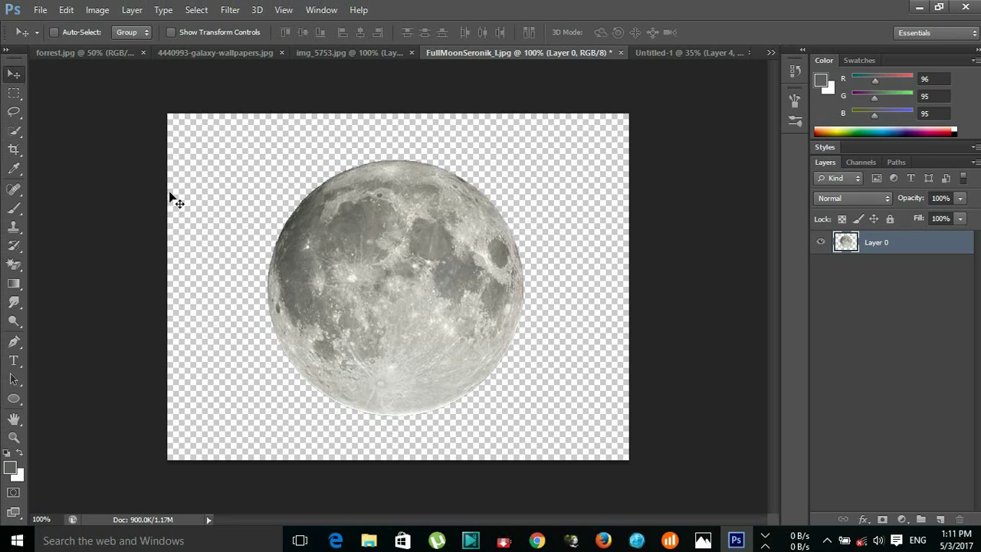
pyautogui.moveTo(394, 304)
pyautogui.mouseDown()
pyautogui.moveTo(585, 153)
pyautogui.moveTo(676, 56)
pyautogui.moveTo(478, 258)
pyautogui.moveTo(486, 233)
pyautogui.mouseUp()
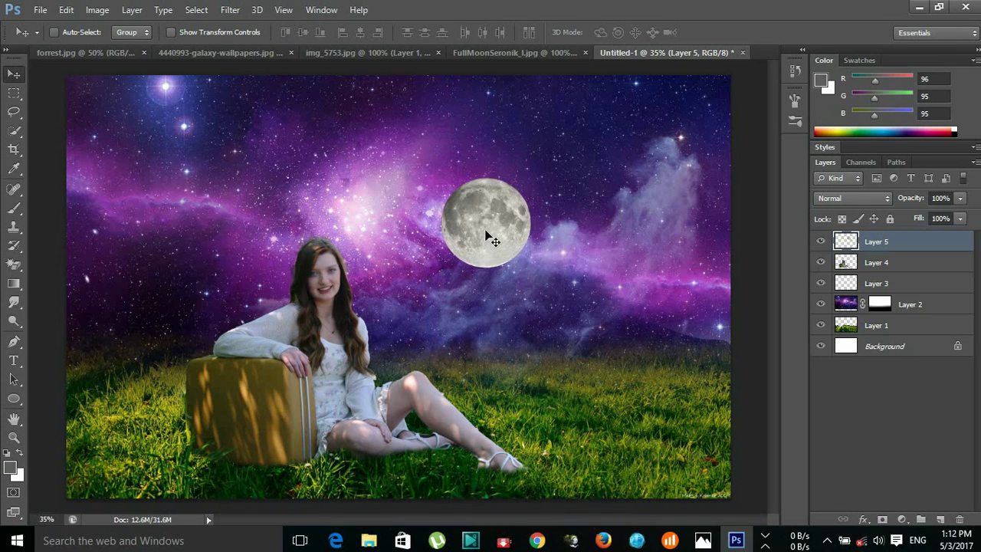
pyautogui.hotkey('ctrl', 't')
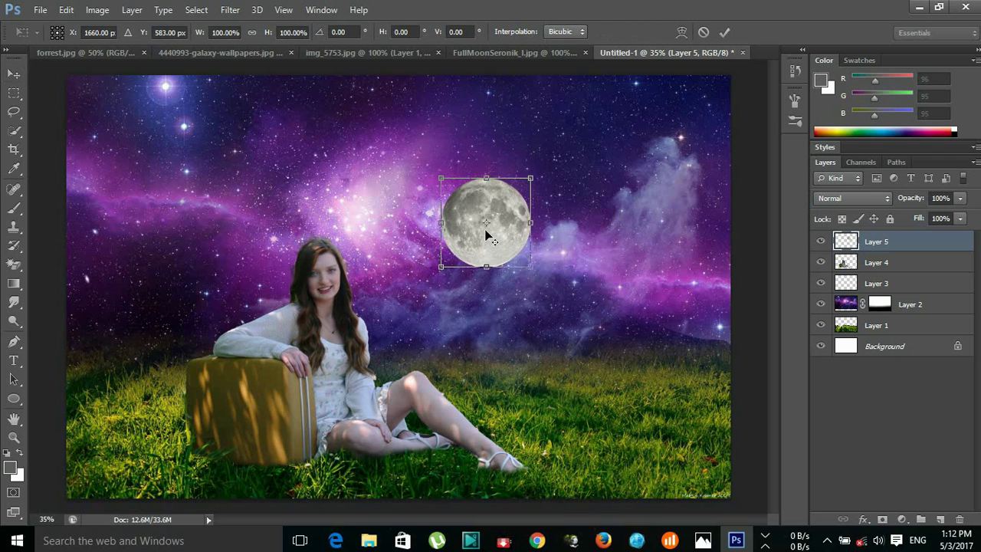
pyautogui.moveTo(530, 178); pyautogui.dragTo(616, 112)
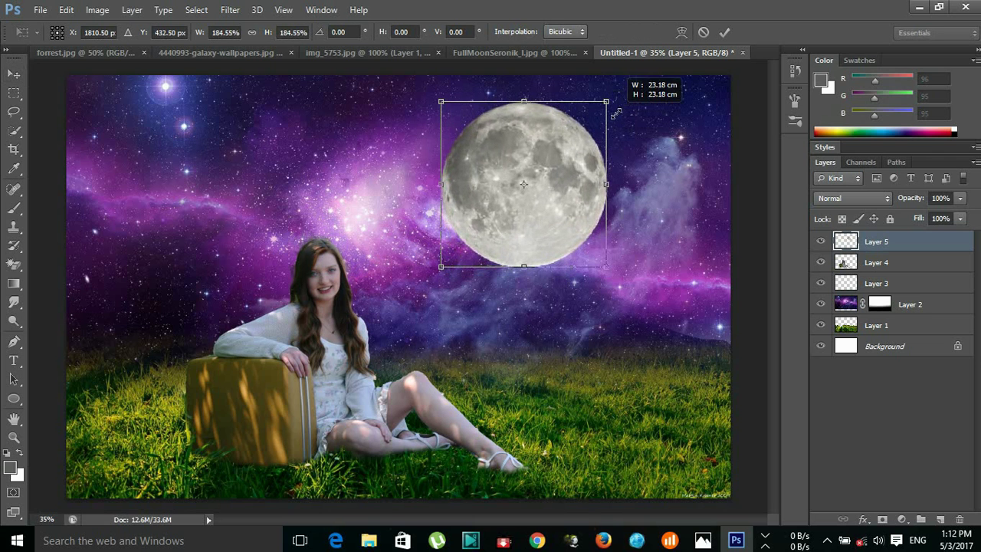
pyautogui.click(726, 31)
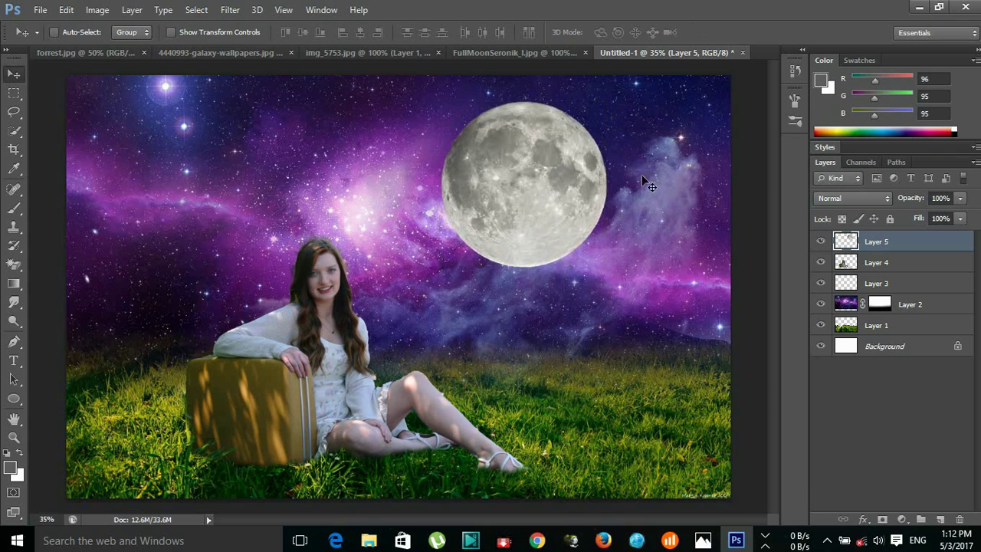
pyautogui.moveTo(523, 198)
pyautogui.mouseDown()
pyautogui.moveTo(543, 202)
pyautogui.moveTo(437, 200)
pyautogui.moveTo(465, 201)
pyautogui.mouseUp()
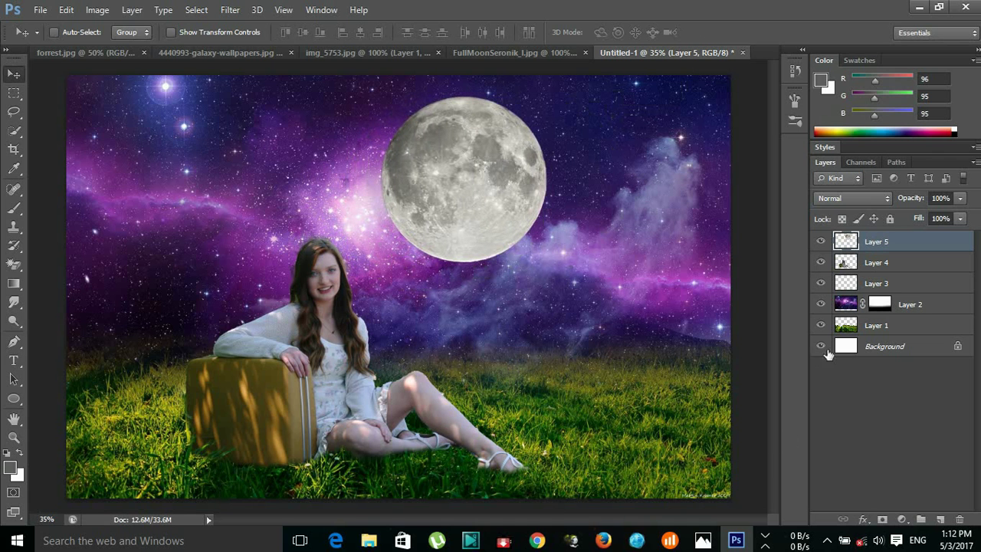
# Add a Curves adjustment layer clipped to the grass layer, Layer 1
pyautogui.click(842, 326)
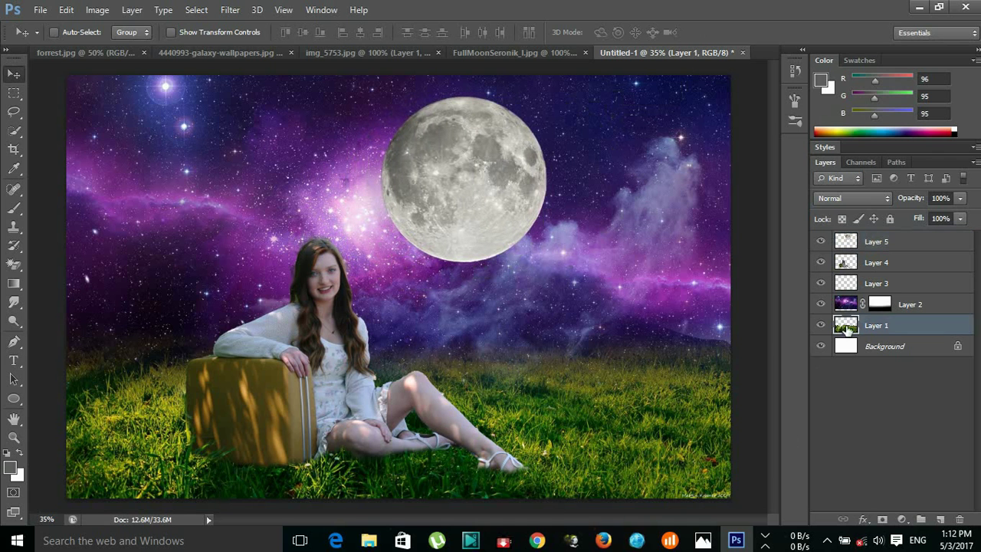
pyautogui.click(901, 518)
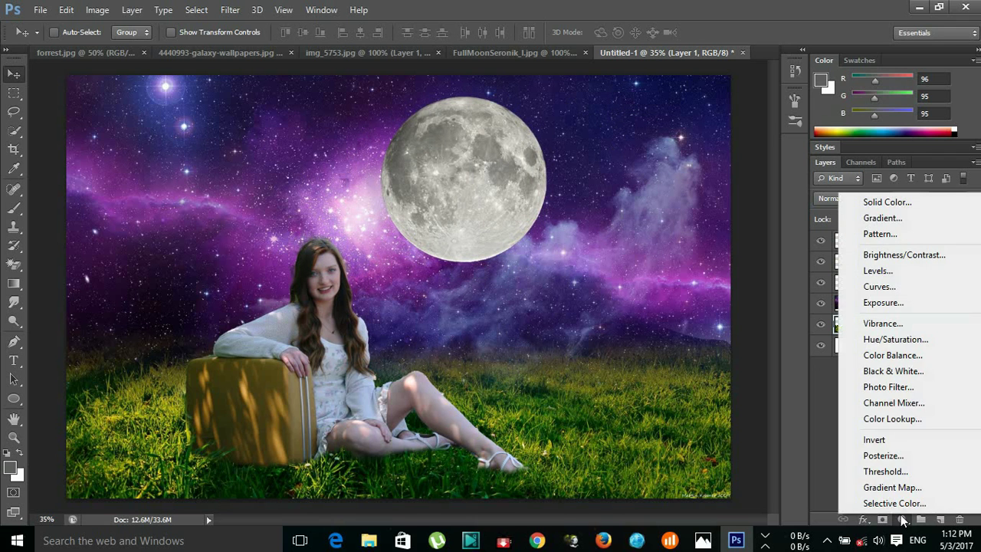
pyautogui.click(905, 291)
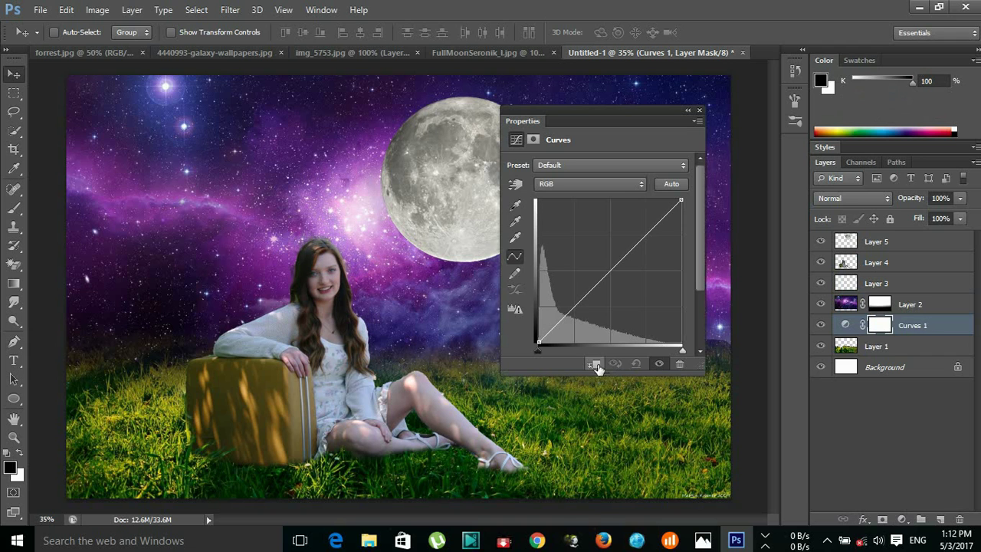
pyautogui.click(594, 364)
# Add two points to the Red curve, then lower the Green curve and lift its shadows
pyautogui.click(642, 187)
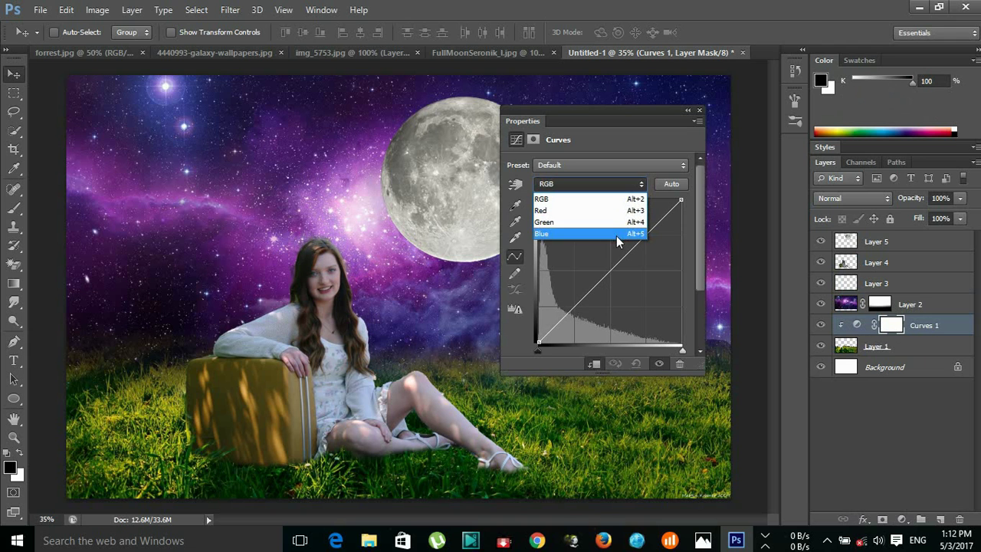
pyautogui.click(613, 202)
pyautogui.click(662, 220)
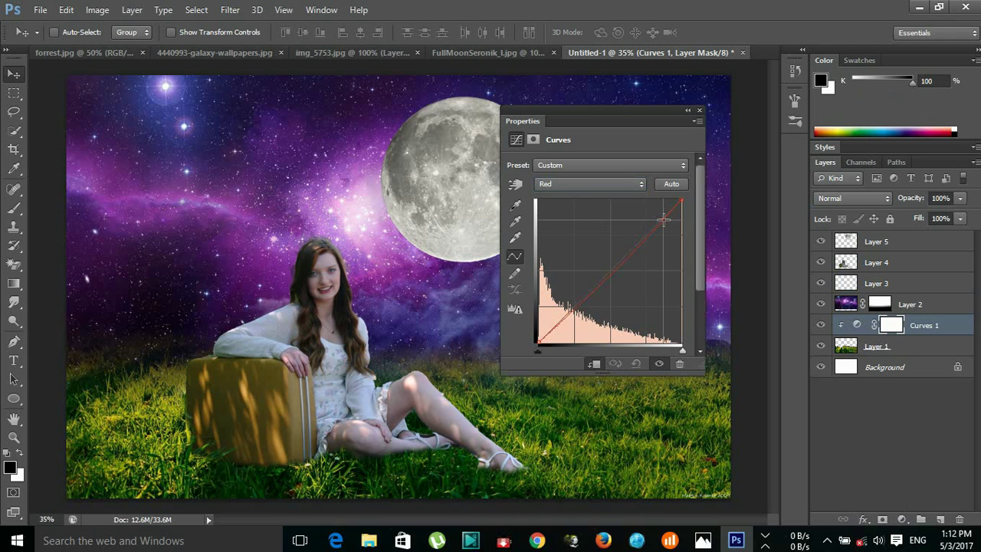
pyautogui.click(605, 277)
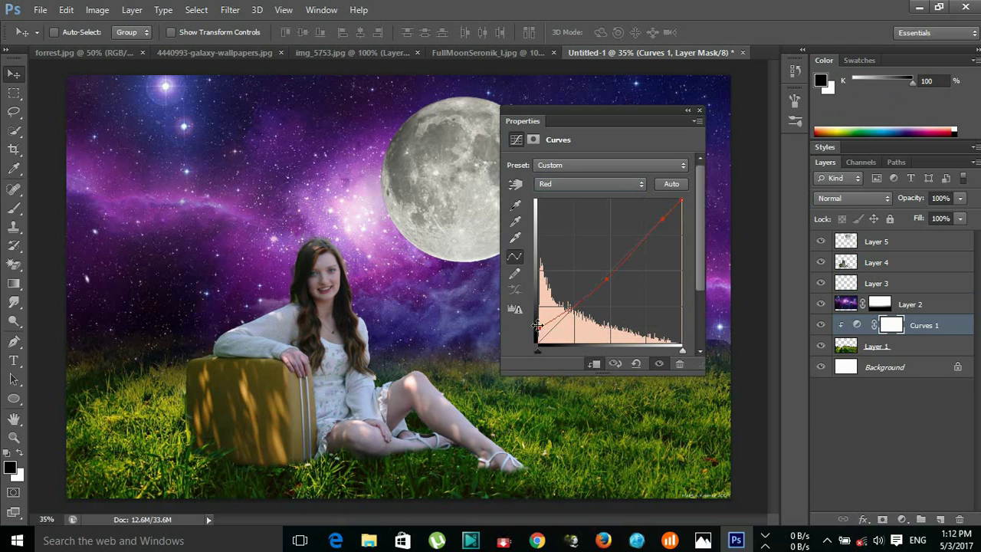
pyautogui.click(642, 184)
pyautogui.click(616, 222)
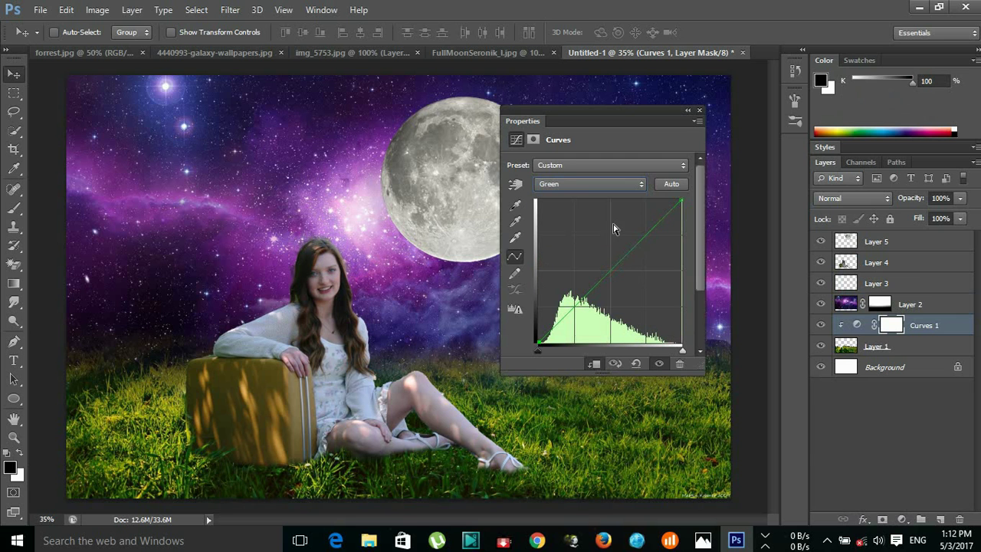
pyautogui.moveTo(658, 232); pyautogui.dragTo(659, 223)
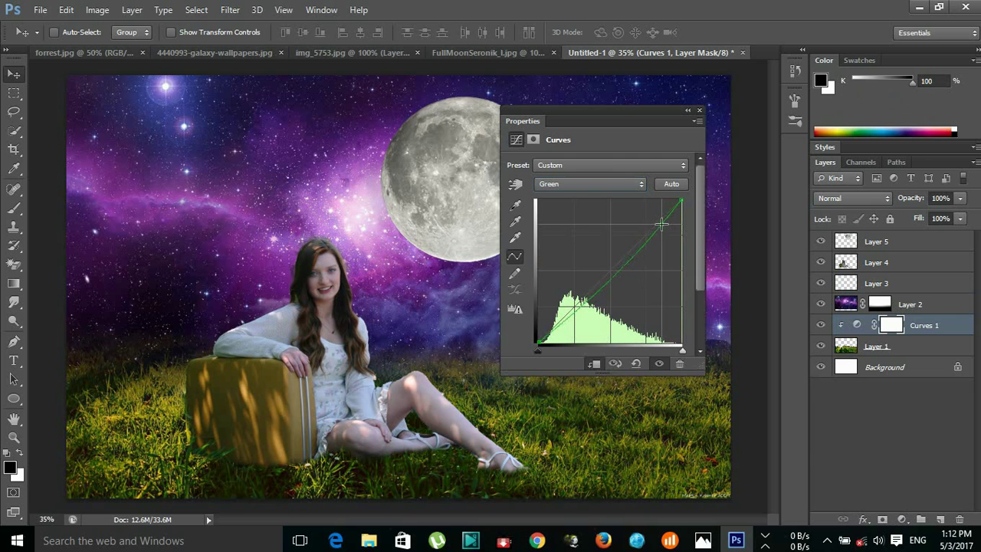
pyautogui.click(597, 287)
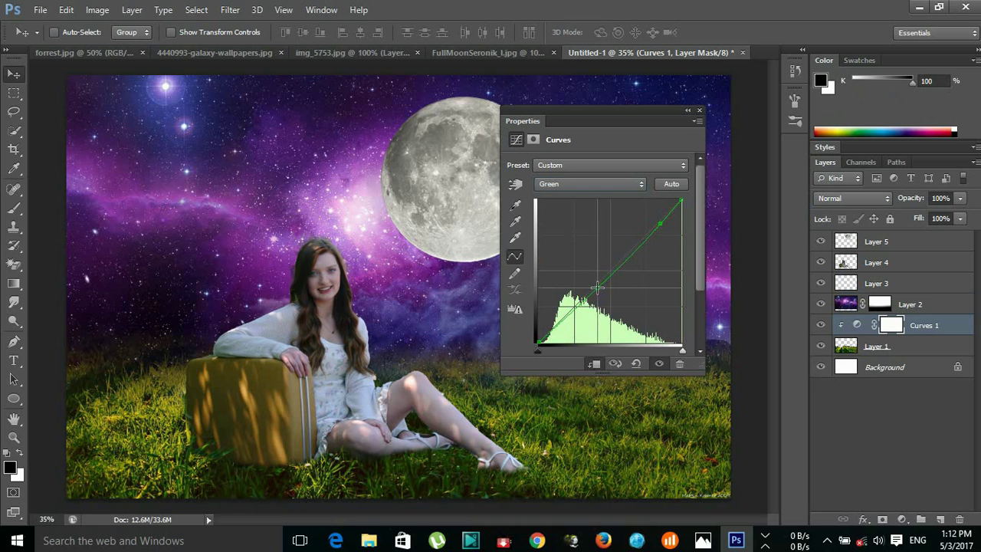
pyautogui.moveTo(536, 339); pyautogui.dragTo(534, 325)
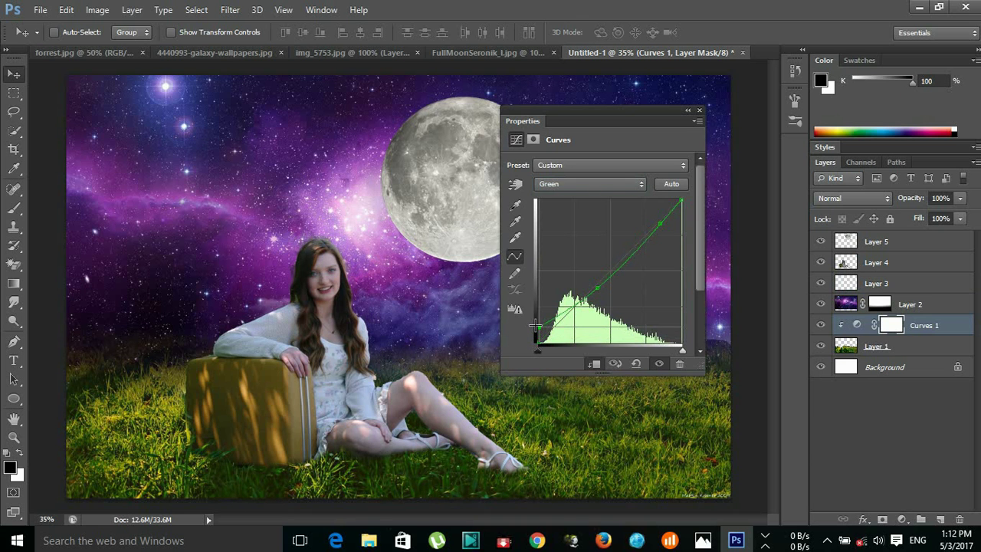
# Adjust the Blue curve's points, then pull the RGB curve down to darken the grass
pyautogui.click(636, 183)
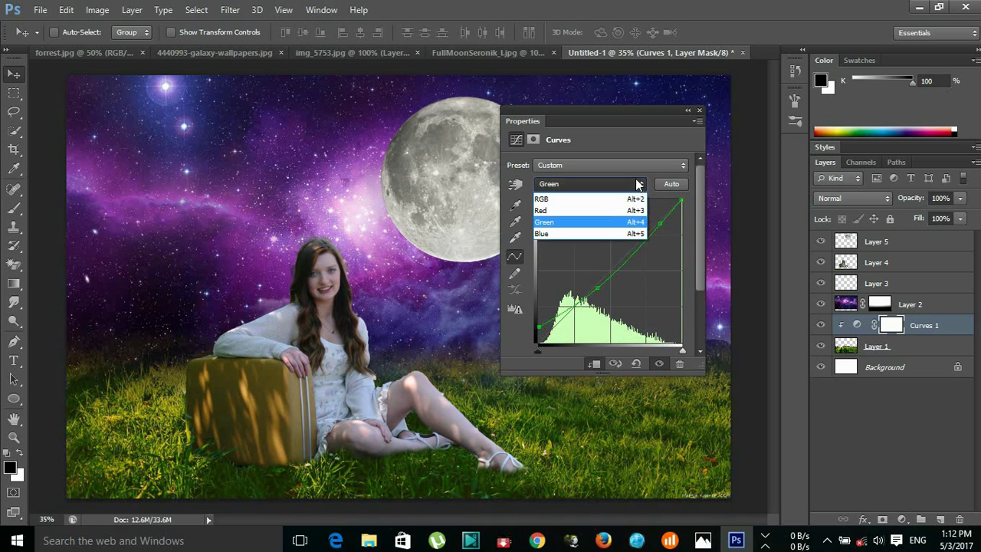
pyautogui.click(619, 230)
pyautogui.moveTo(625, 257); pyautogui.dragTo(619, 255)
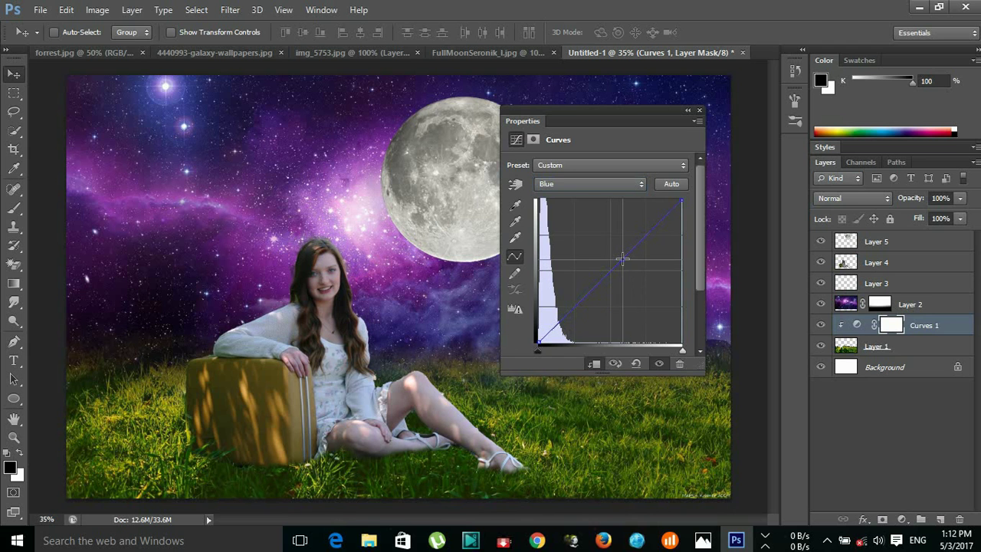
pyautogui.click(651, 235)
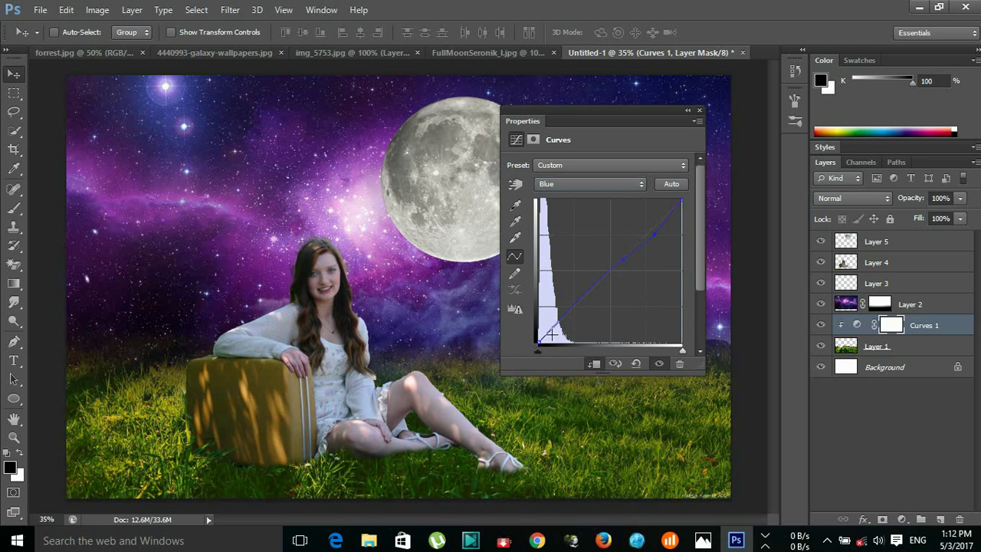
pyautogui.moveTo(541, 338); pyautogui.dragTo(539, 336)
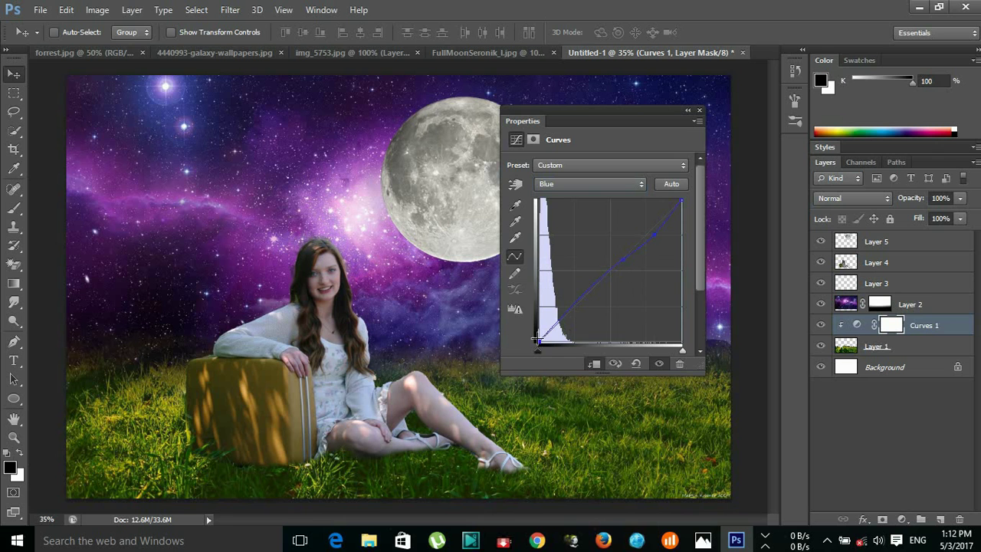
pyautogui.click(634, 189)
pyautogui.click(613, 198)
pyautogui.moveTo(617, 263); pyautogui.dragTo(622, 276)
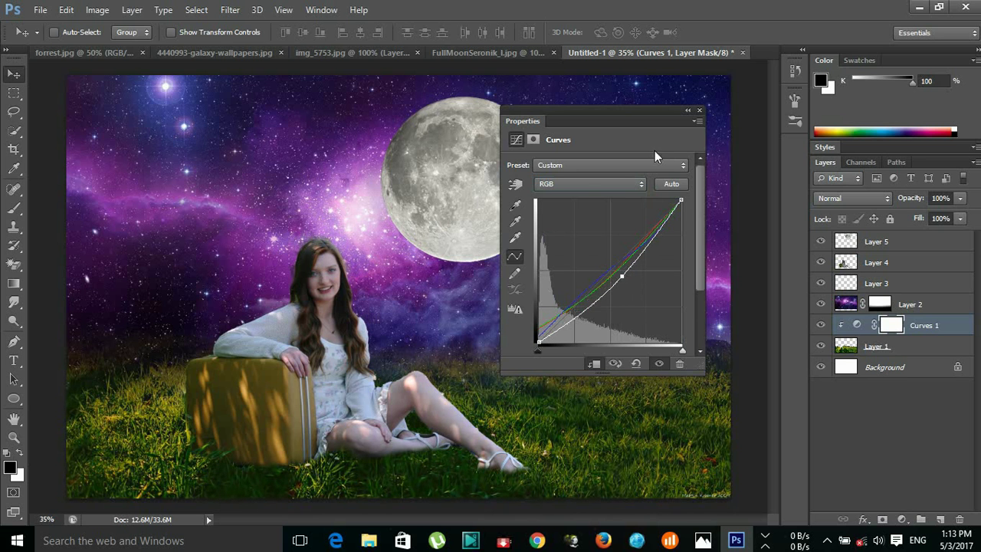
pyautogui.click(700, 111)
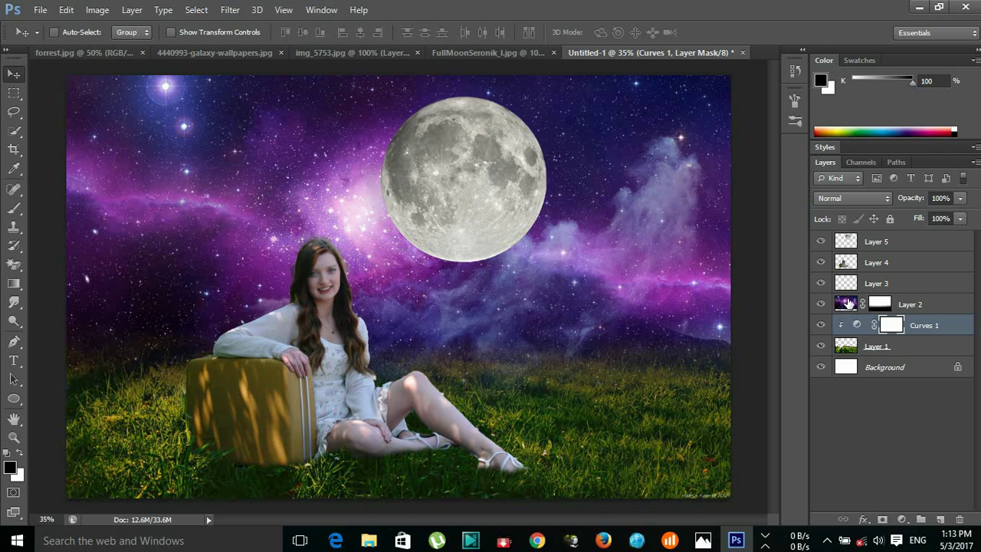
# Add a Curves 2 adjustment clipped to Layer 2 with an RGB curve darkening the sky's midtones
pyautogui.click(847, 303)
pyautogui.click(902, 519)
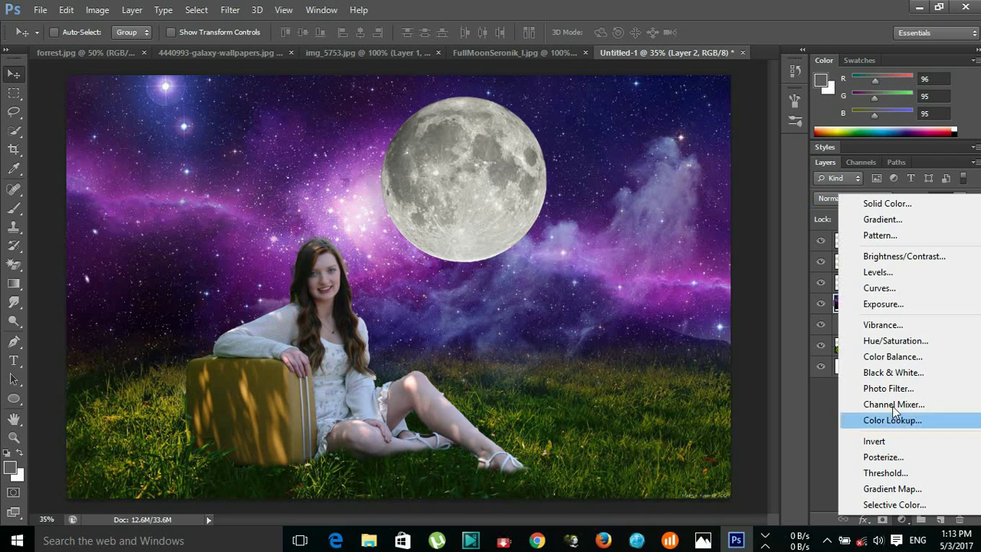
pyautogui.click(905, 294)
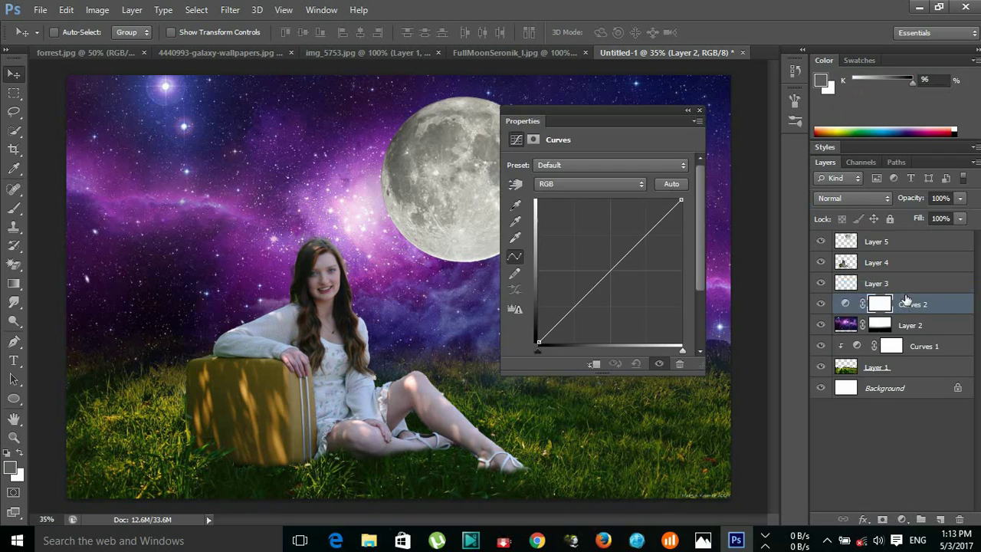
pyautogui.click(593, 363)
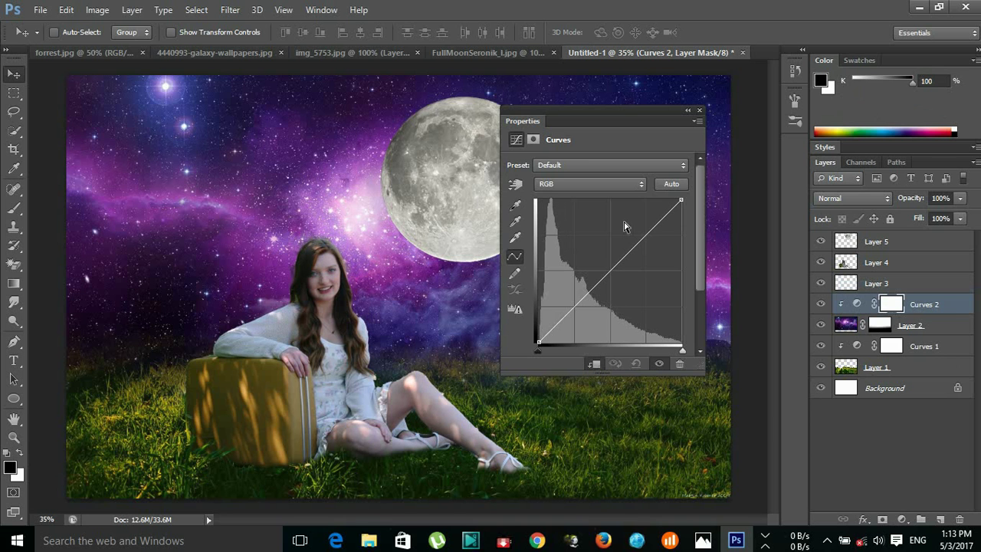
pyautogui.click(640, 187)
pyautogui.moveTo(613, 269); pyautogui.dragTo(640, 301)
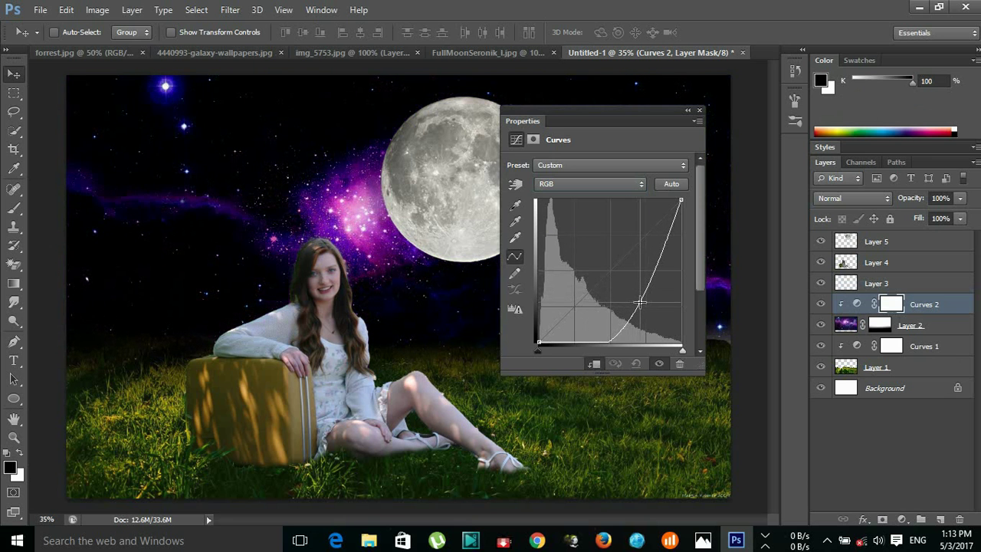
pyautogui.moveTo(640, 303); pyautogui.dragTo(636, 275)
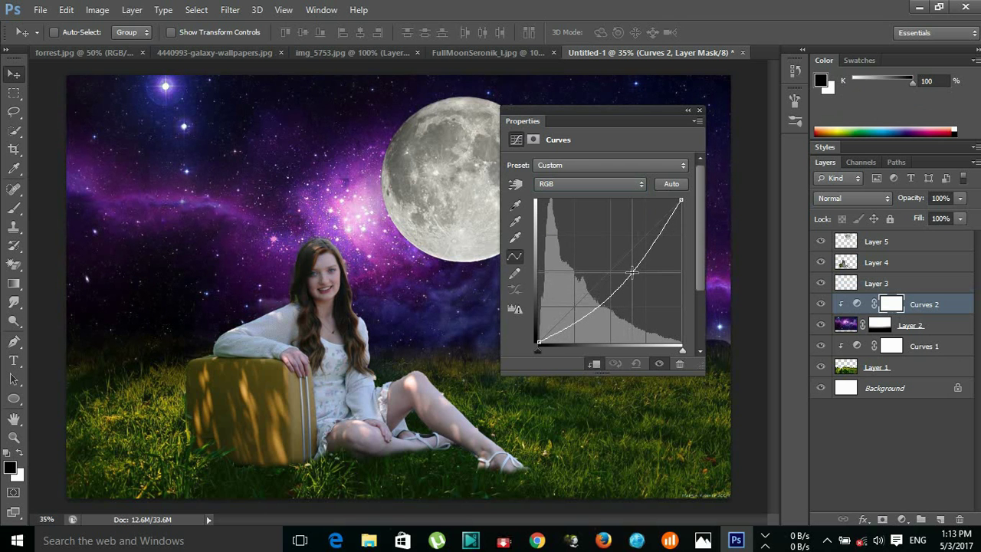
pyautogui.click(698, 109)
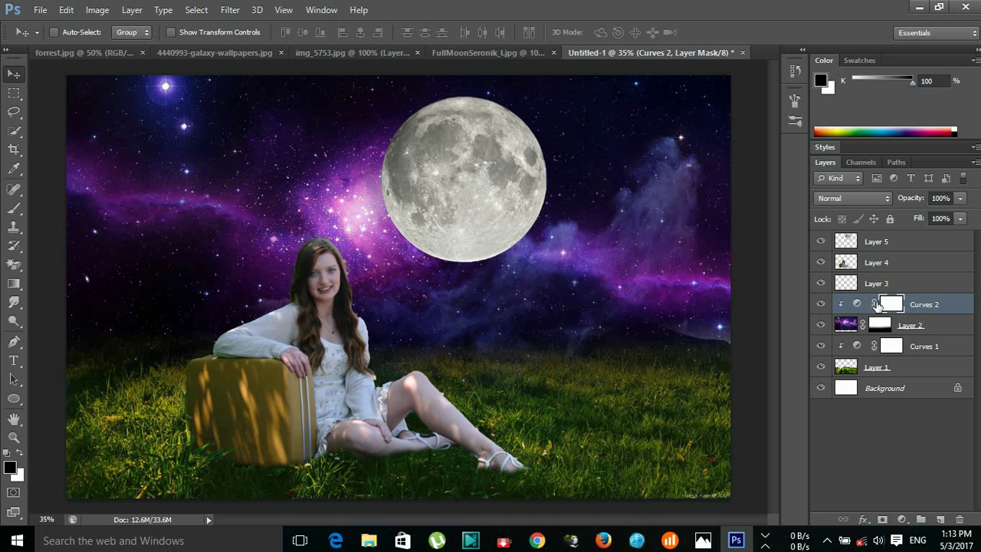
# Select Layer 3 with the Brush tool and set the foreground colour to dark grey 71/70/70
pyautogui.click(843, 267)
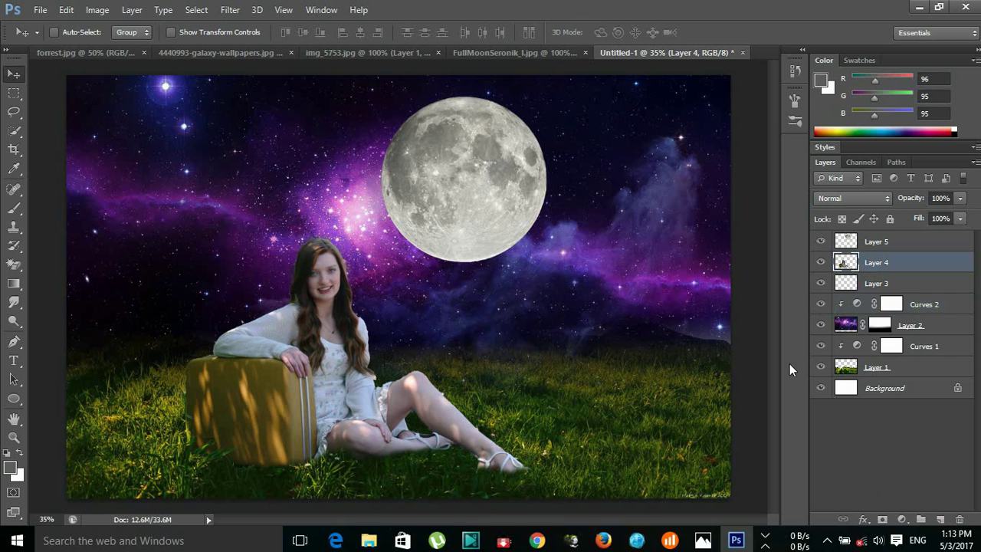
pyautogui.click(845, 327)
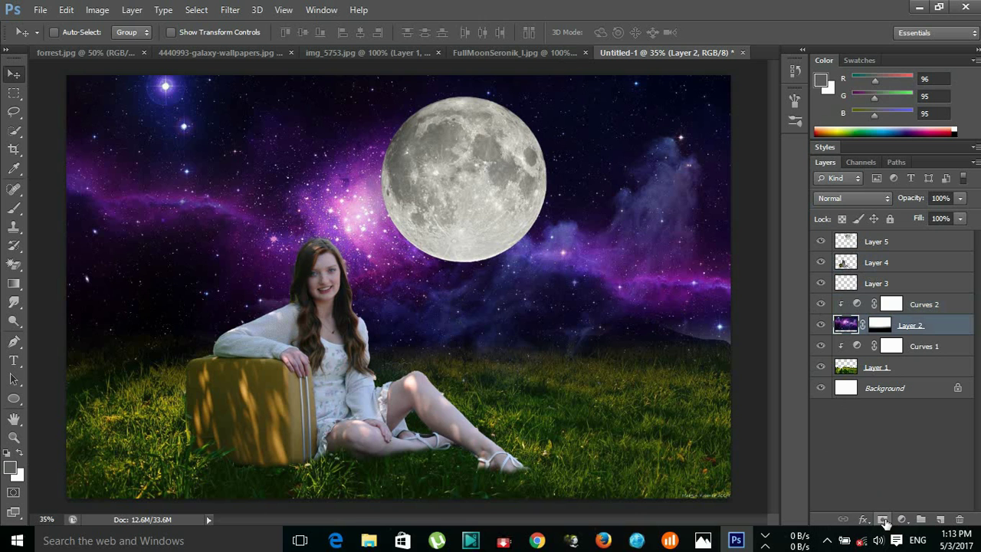
pyautogui.click(870, 284)
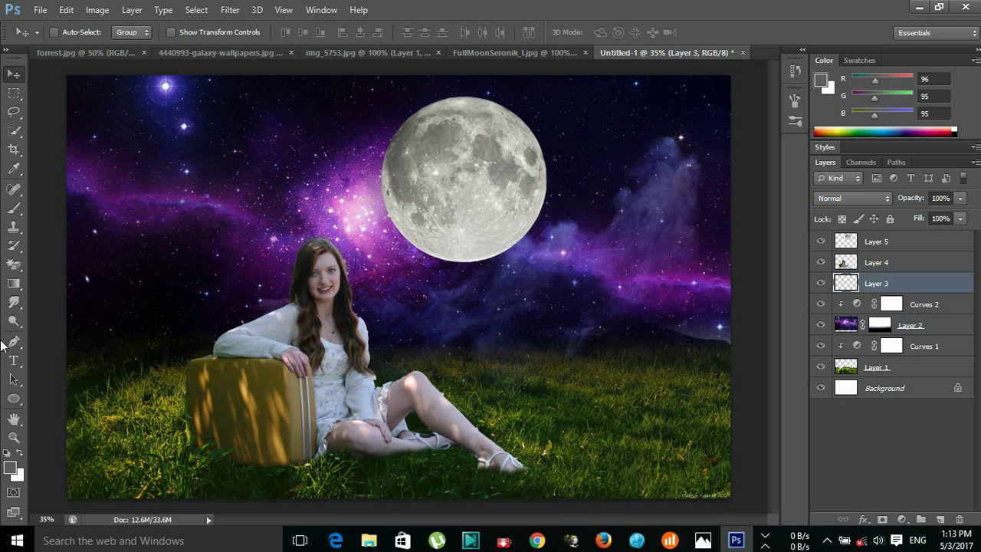
pyautogui.click(16, 211)
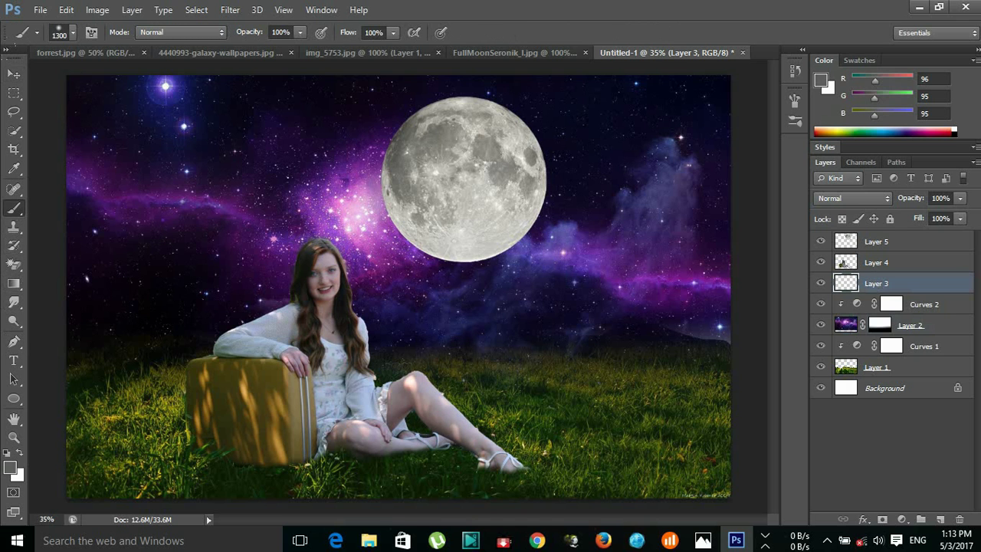
pyautogui.click(10, 467)
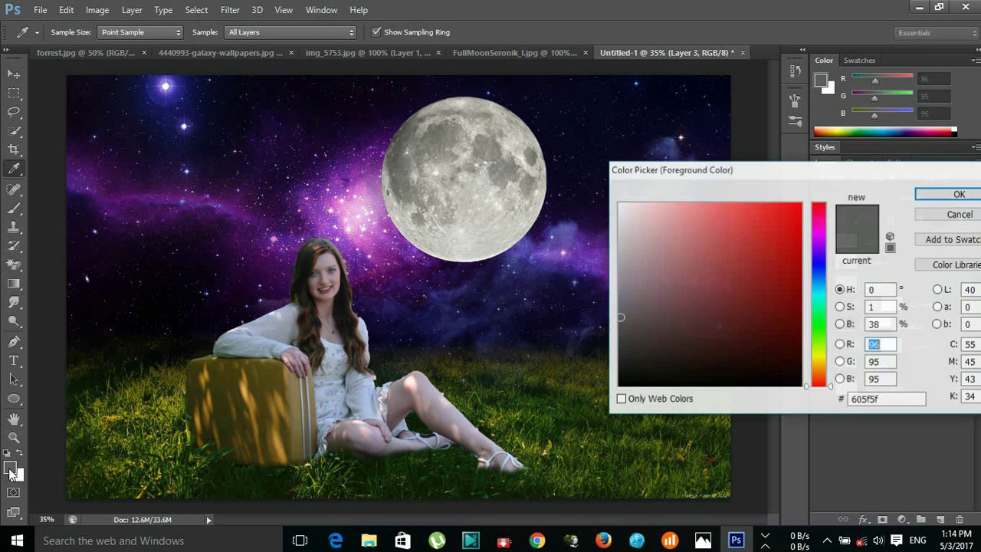
pyautogui.click(619, 335)
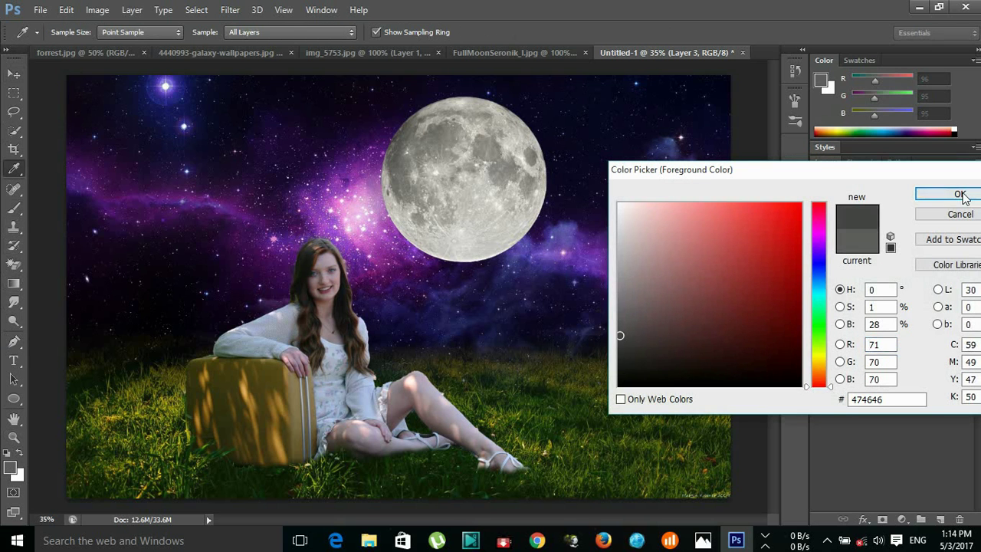
pyautogui.click(959, 195)
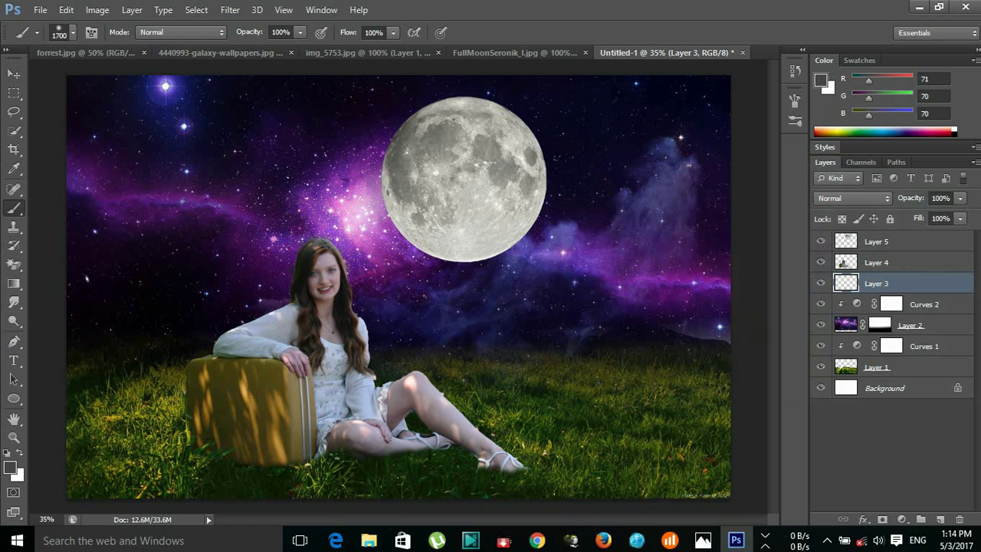
# Paint trial dark grey strokes across the sky, then step backward twice to remove them
pyautogui.click(131, 111)
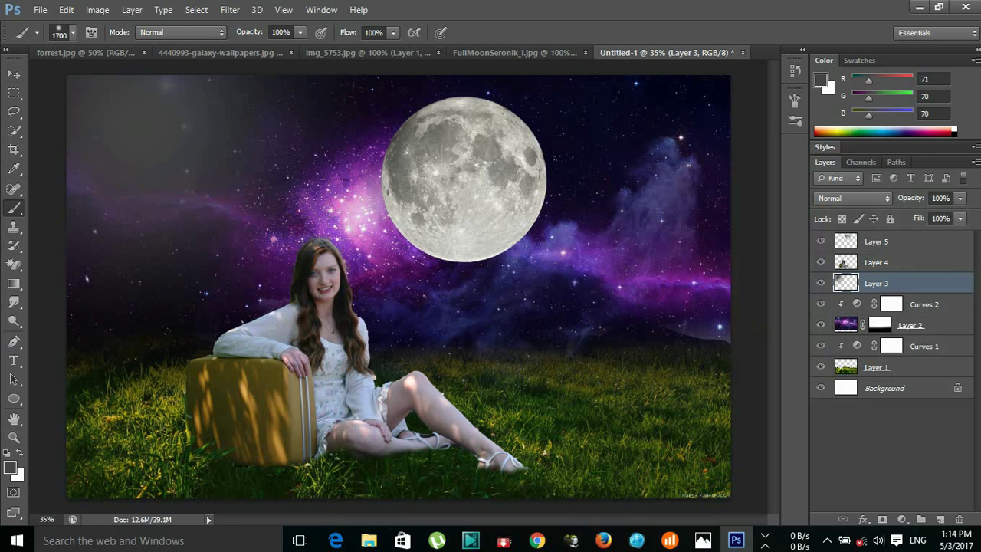
pyautogui.moveTo(214, 168); pyautogui.dragTo(674, 176)
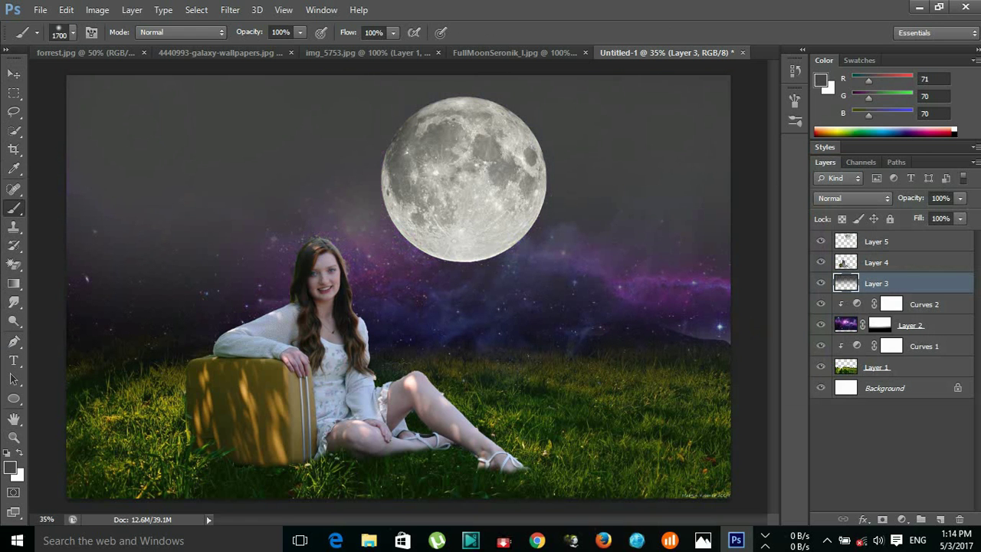
pyautogui.click(67, 9)
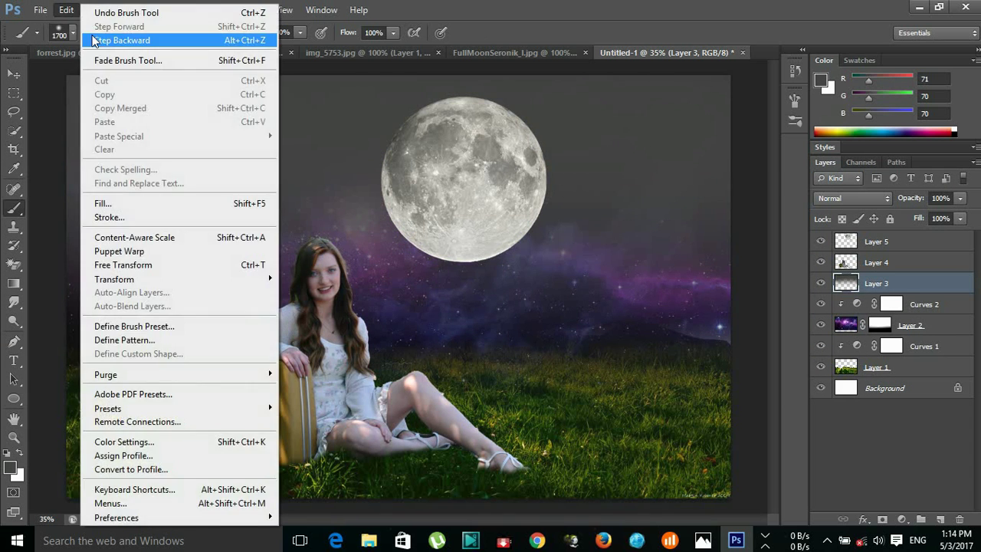
pyautogui.click(94, 40)
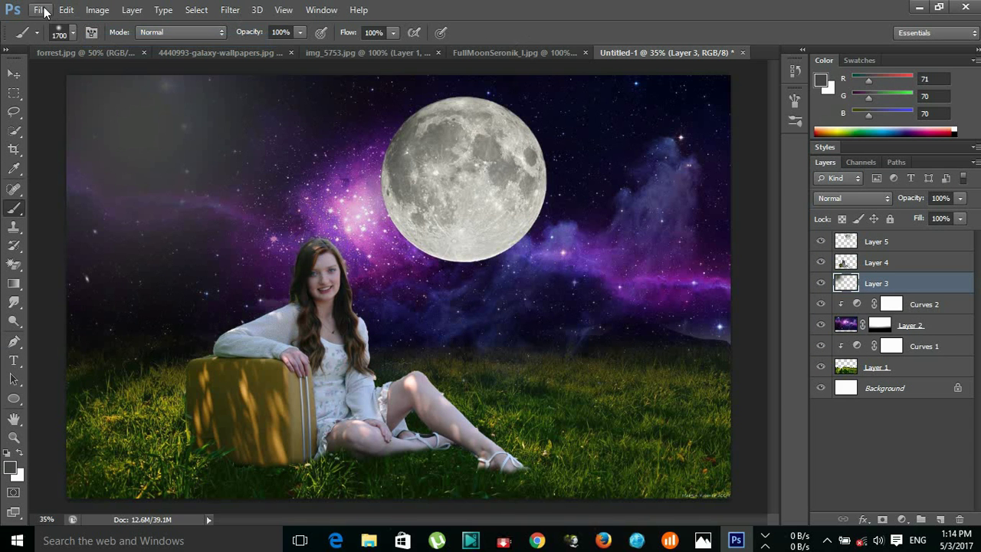
pyautogui.click(67, 9)
pyautogui.click(107, 40)
# Set the foreground to near-black (12,12,12) and ready the Brush on Layer 3
pyautogui.press('i')
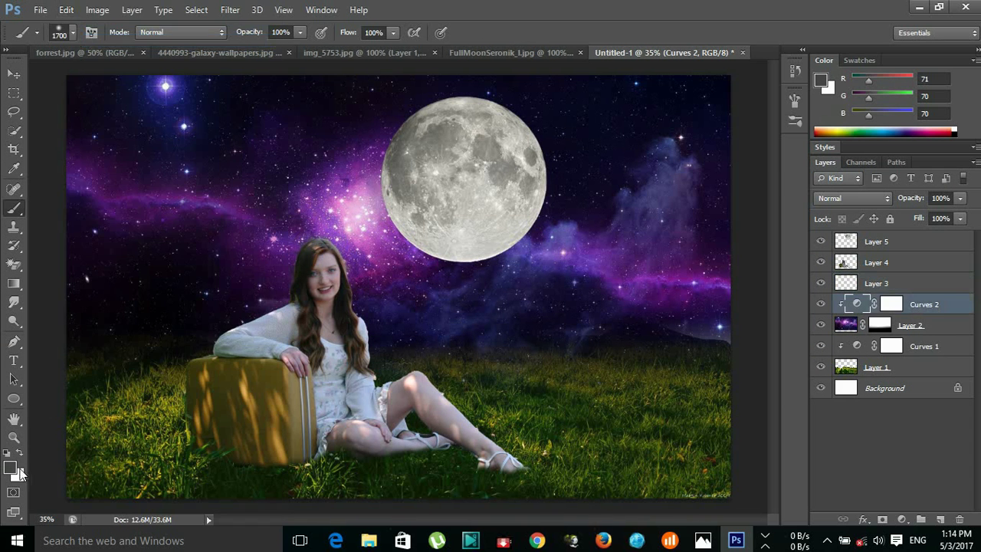
pyautogui.click(11, 467)
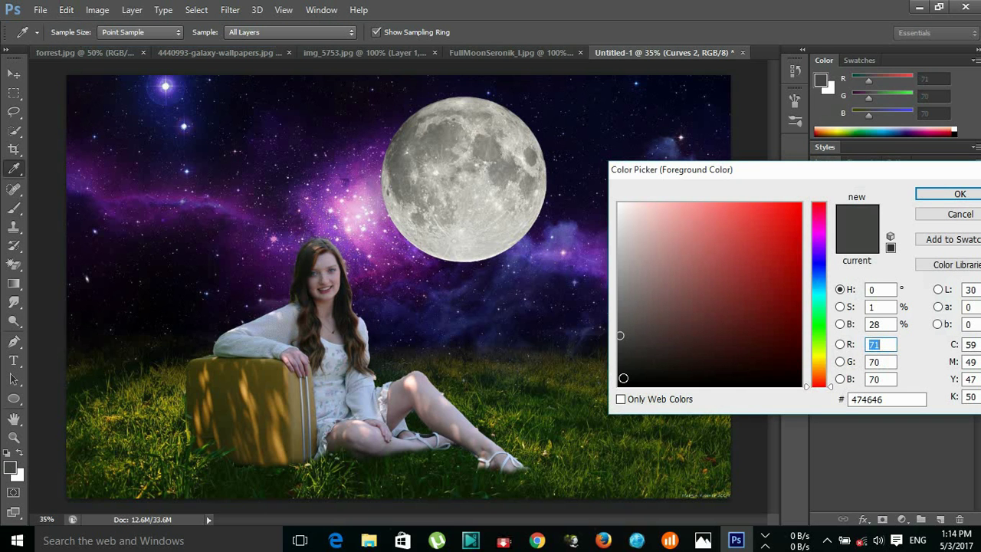
pyautogui.click(621, 377)
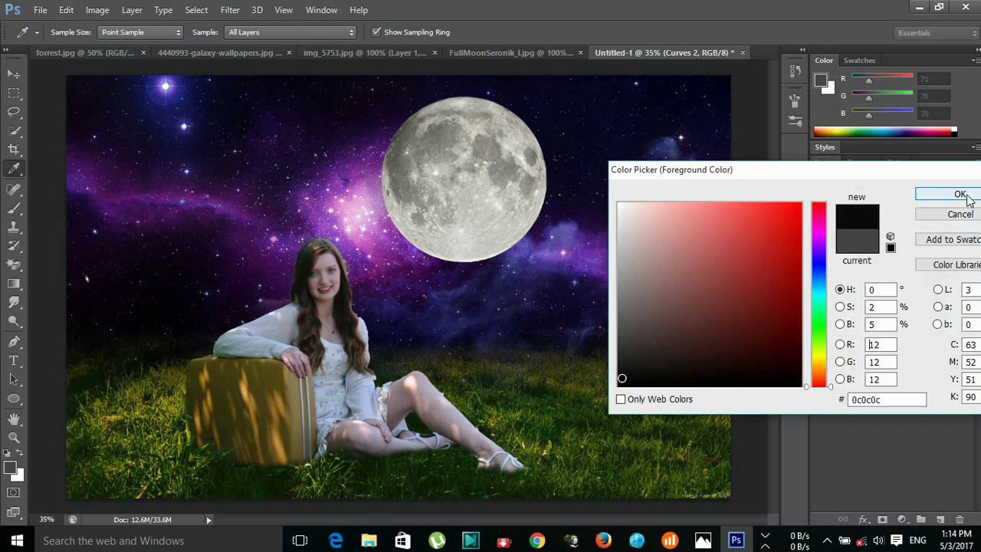
pyautogui.click(957, 193)
pyautogui.press('b')
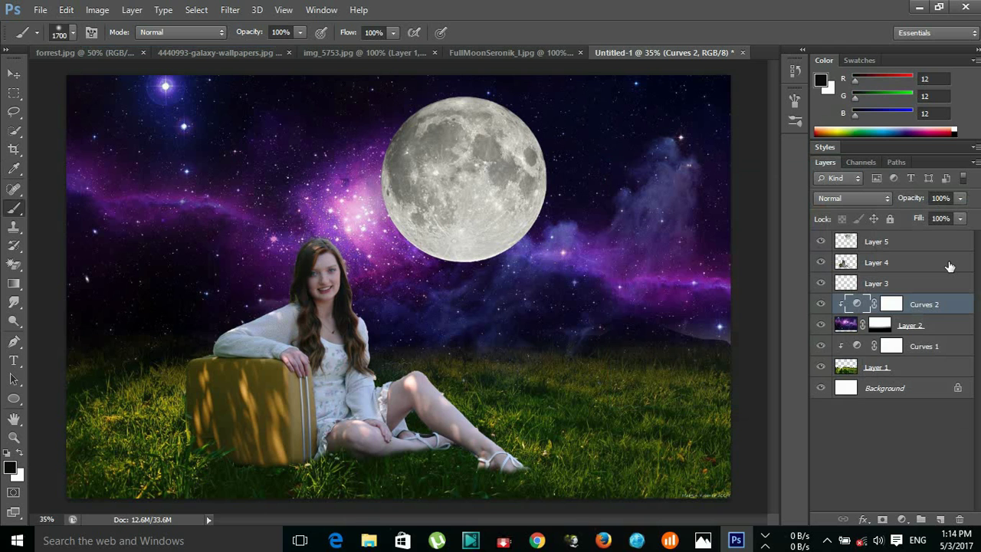
pyautogui.click(881, 284)
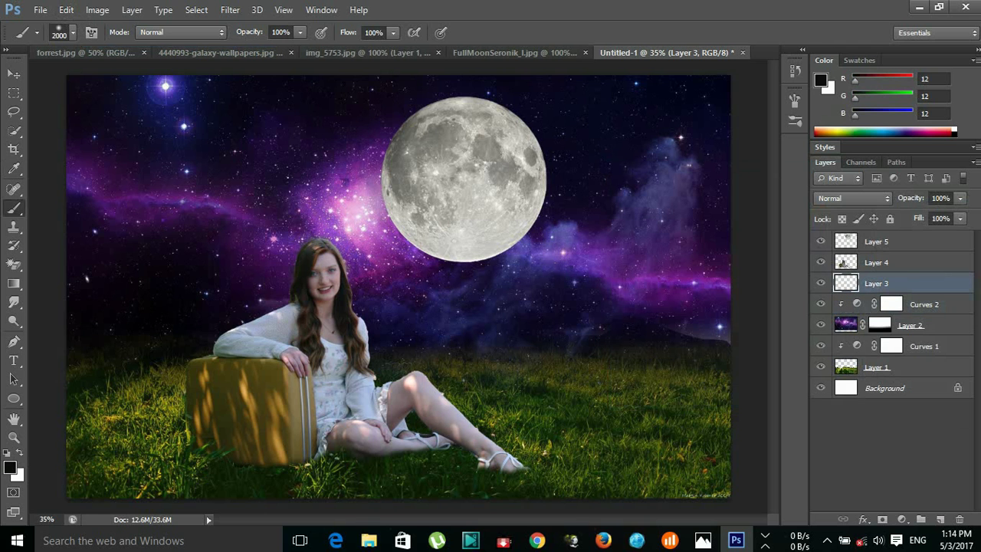
# Paint near-black over the upper sky, pink nebula, purple cloud and the scene's left and right edges
pyautogui.click(99, 84)
pyautogui.click(306, 203)
pyautogui.click(367, 211)
pyautogui.click(597, 218)
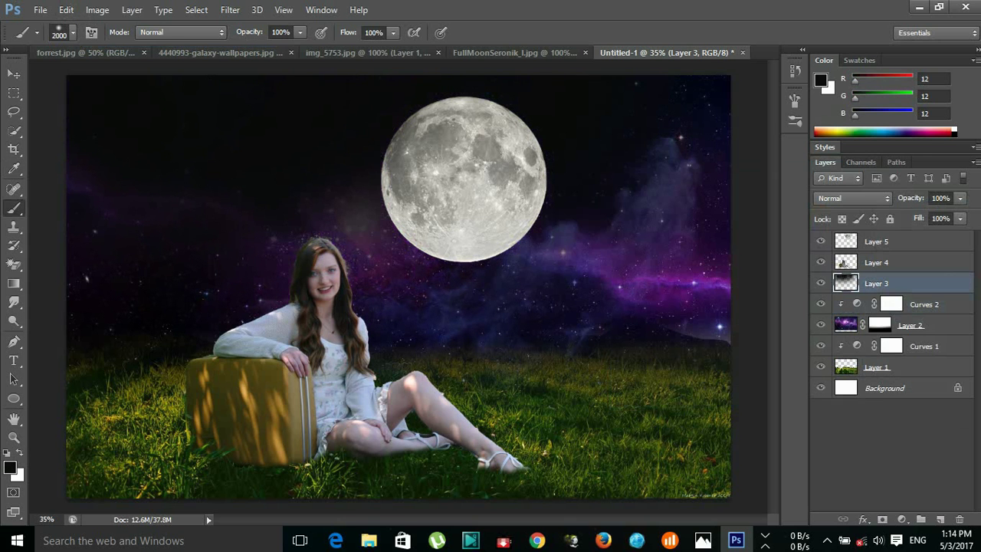
pyautogui.click(659, 222)
pyautogui.click(755, 360)
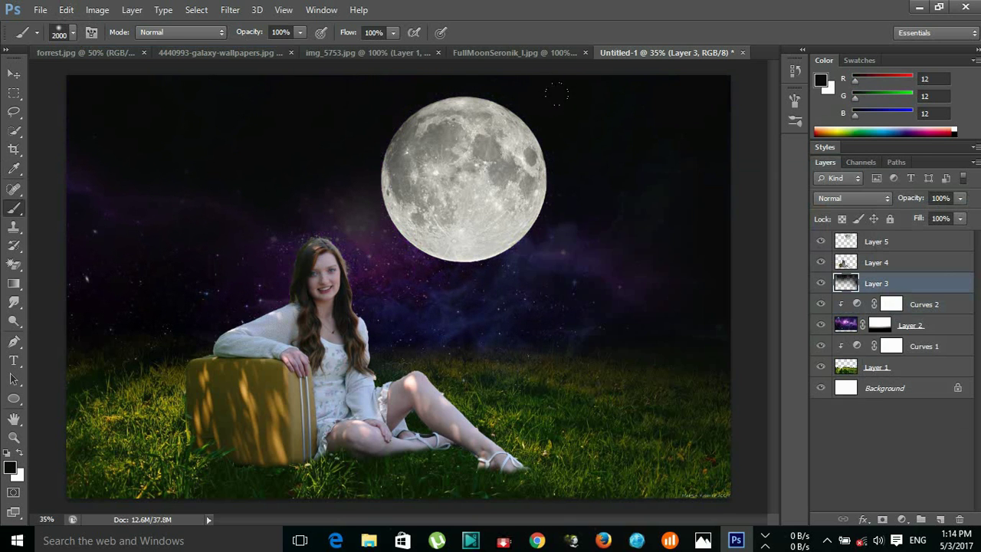
pyautogui.click(42, 314)
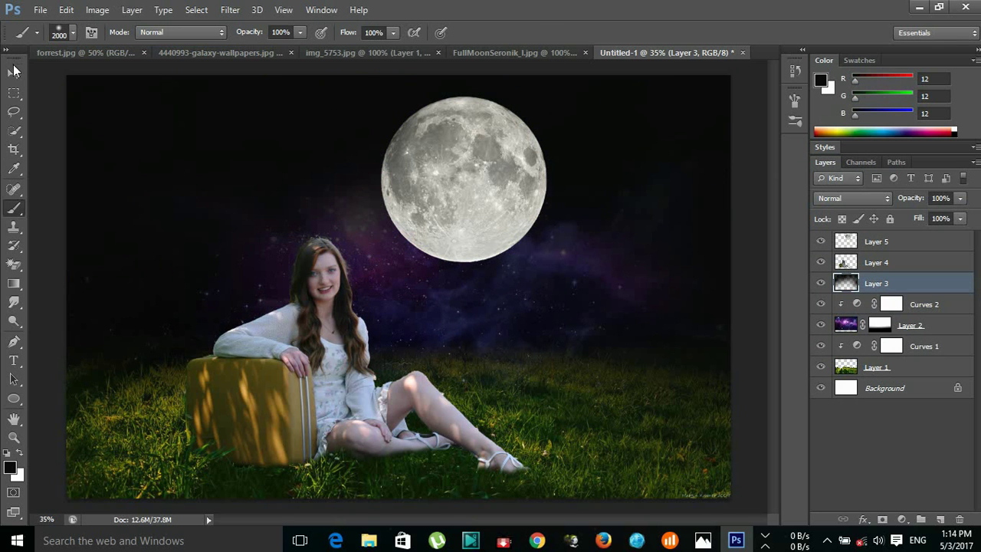
pyautogui.click(14, 73)
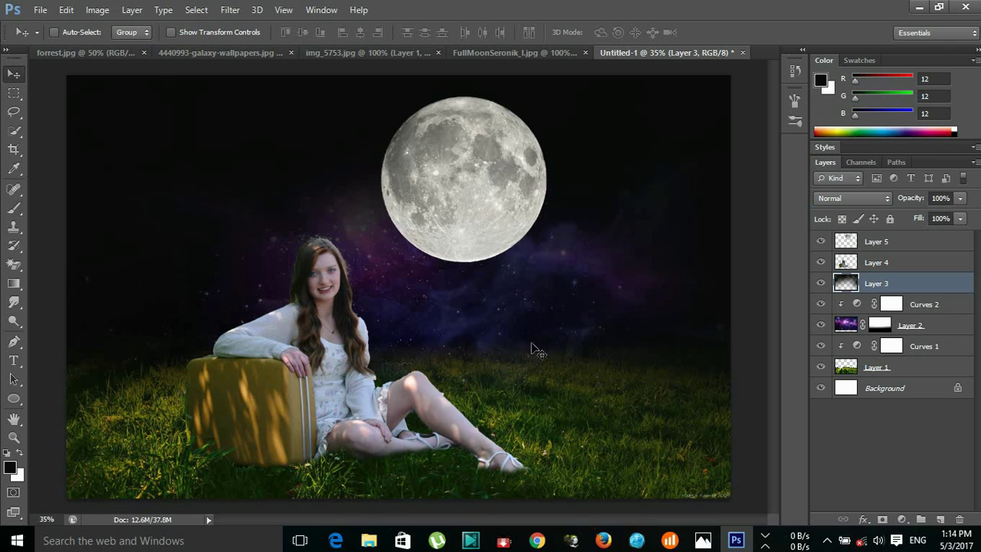
# Try Soft Light and Screen on Layer 3, then settle on Multiply blend mode
pyautogui.click(889, 202)
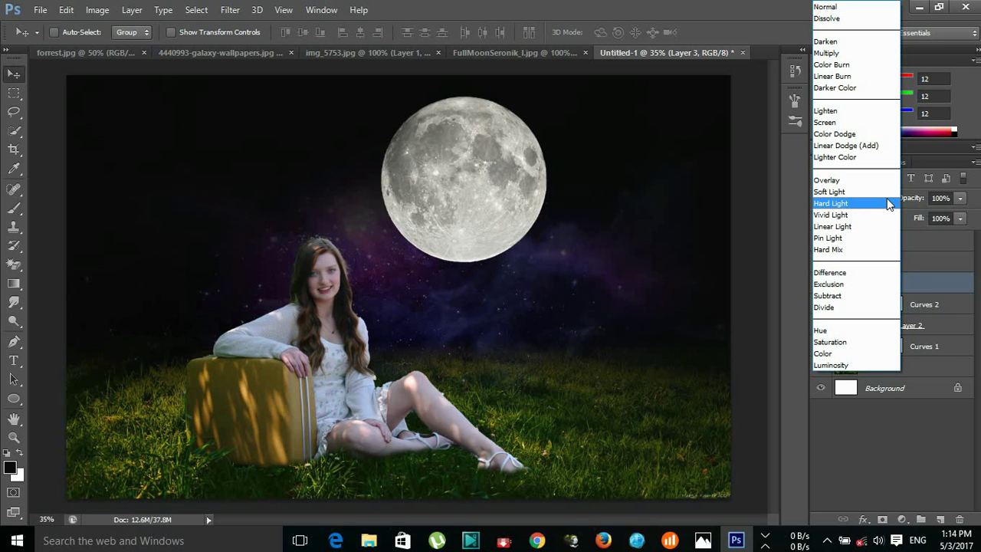
pyautogui.click(866, 191)
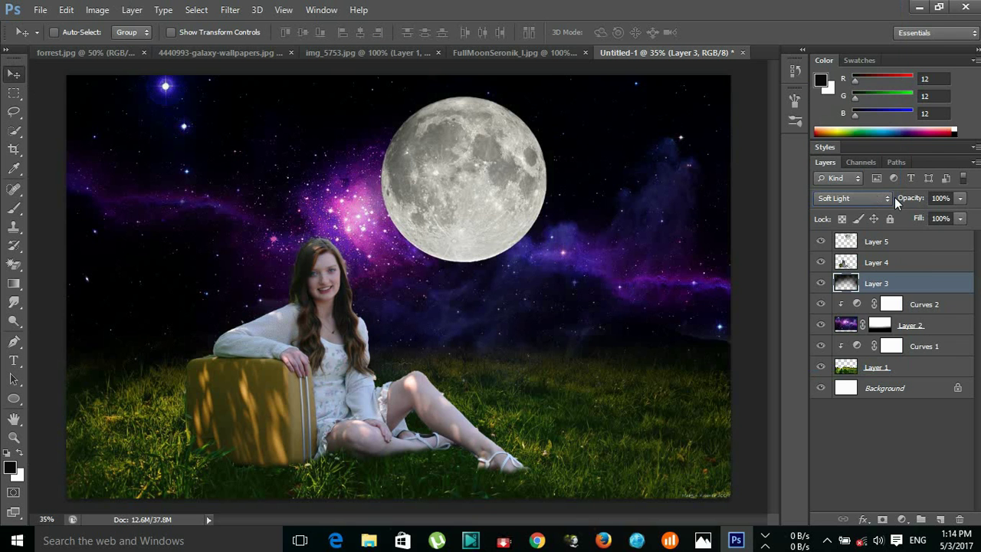
pyautogui.click(887, 197)
pyautogui.click(865, 122)
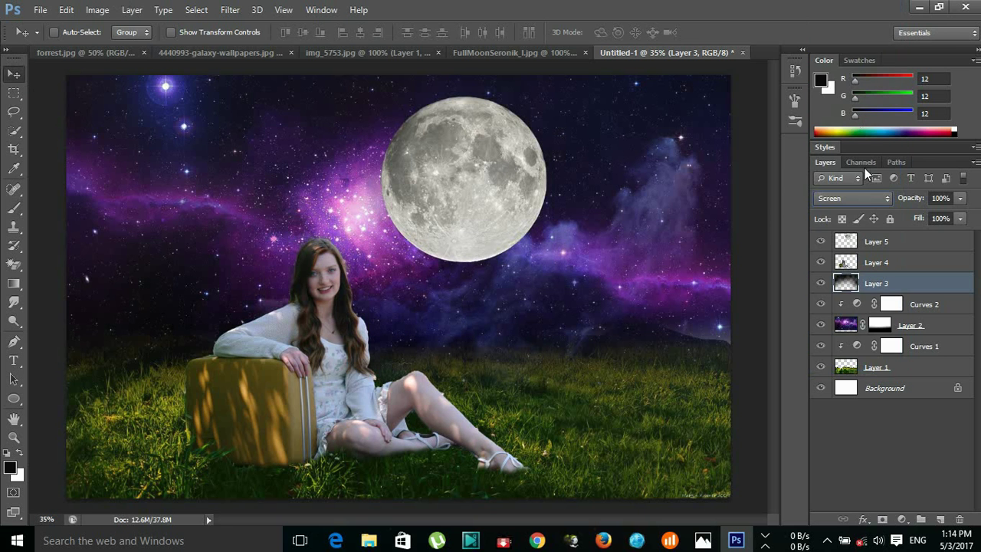
pyautogui.click(874, 198)
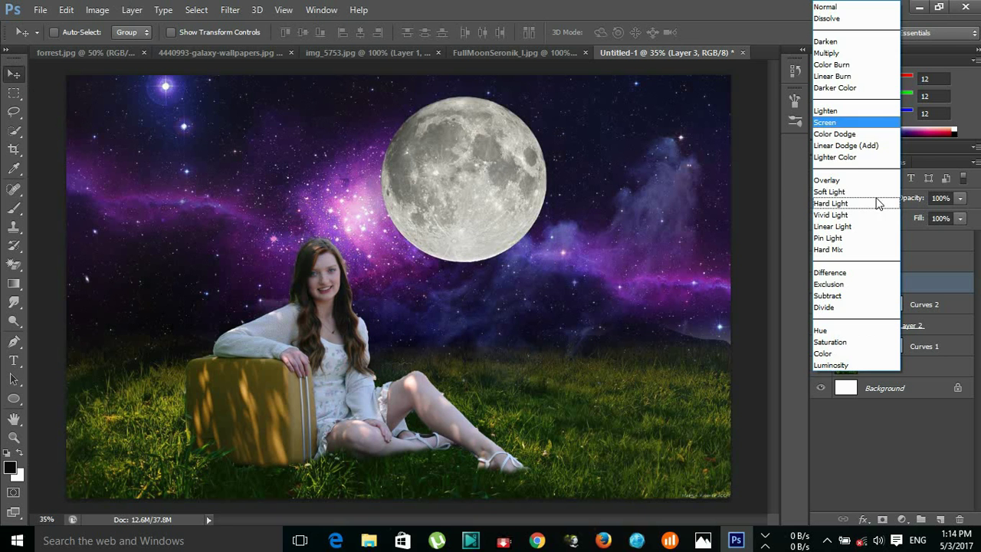
pyautogui.click(852, 55)
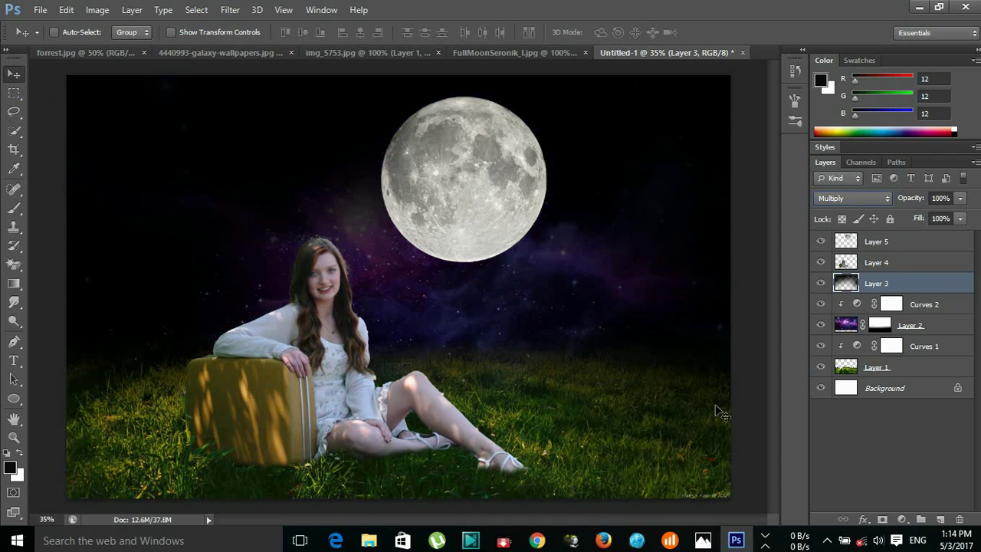
pyautogui.click(874, 242)
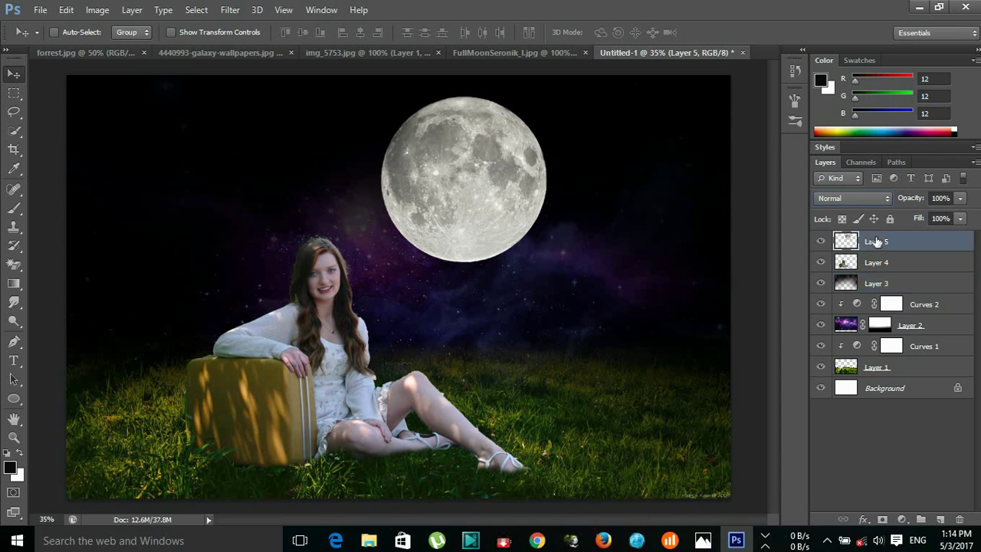
# Add a new empty layer and set the brush colour to warm peach 250,230,206
pyautogui.click(939, 518)
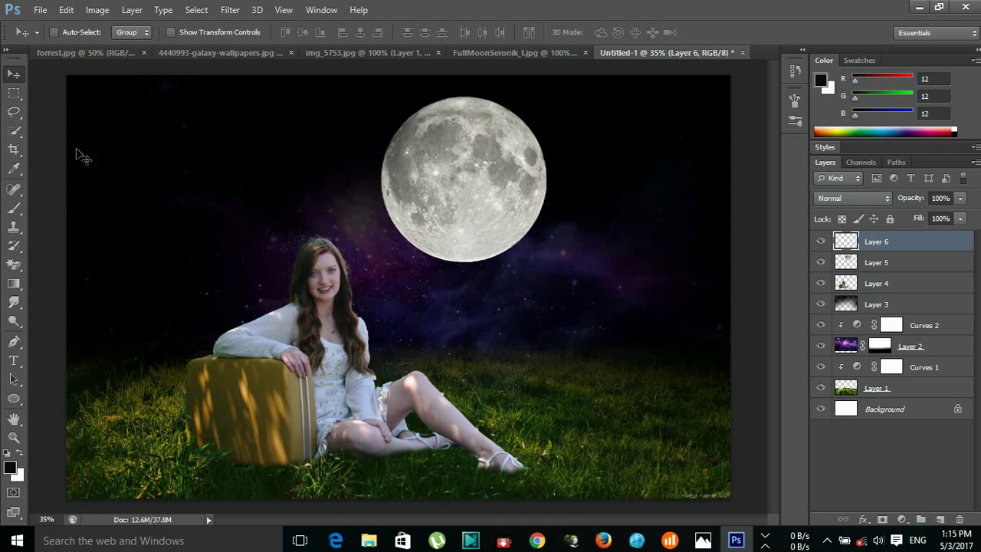
pyautogui.click(12, 211)
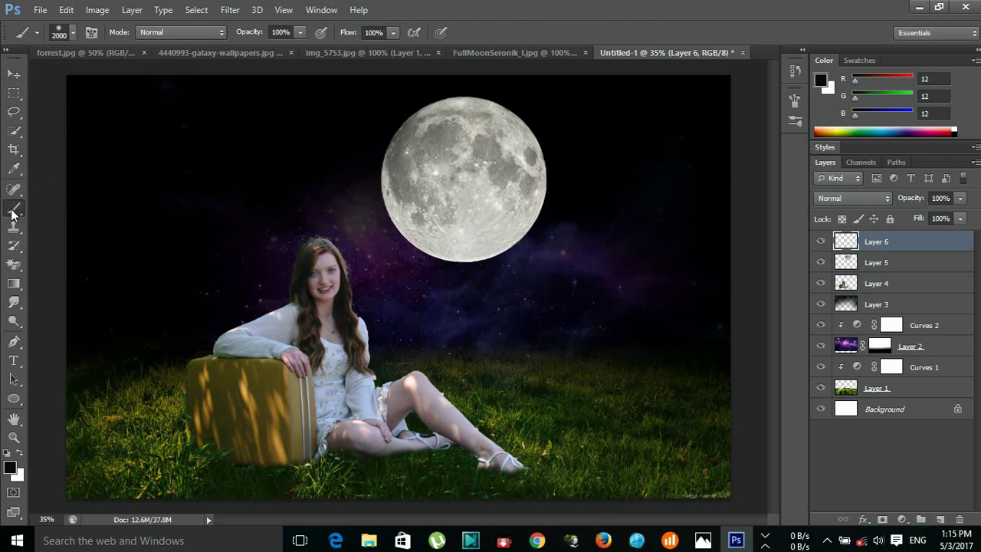
pyautogui.click(9, 466)
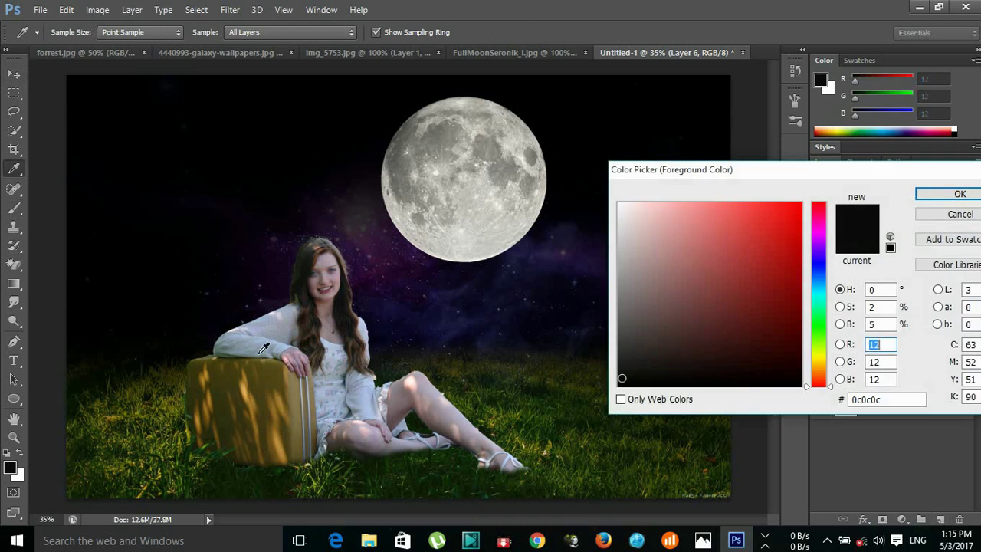
pyautogui.moveTo(817, 387); pyautogui.dragTo(807, 371)
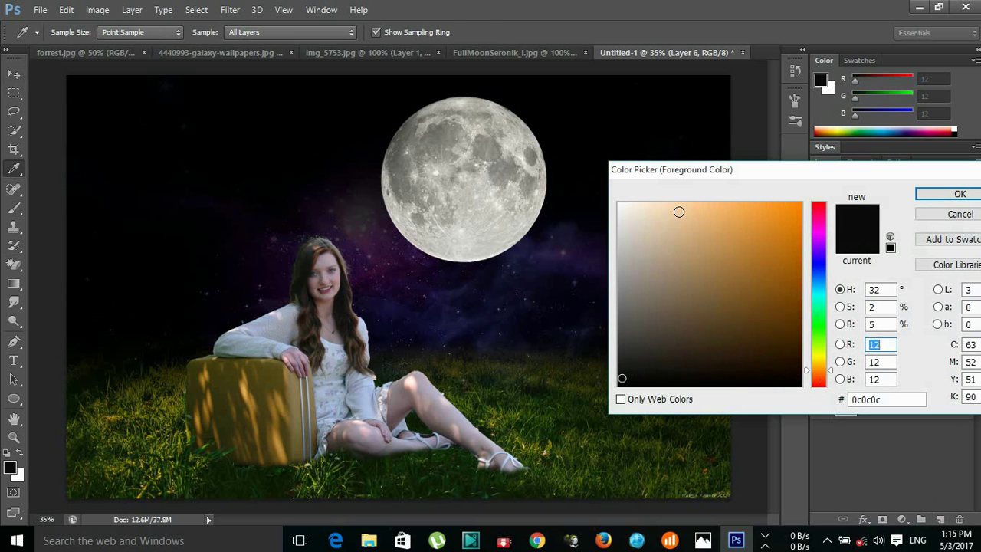
pyautogui.click(663, 210)
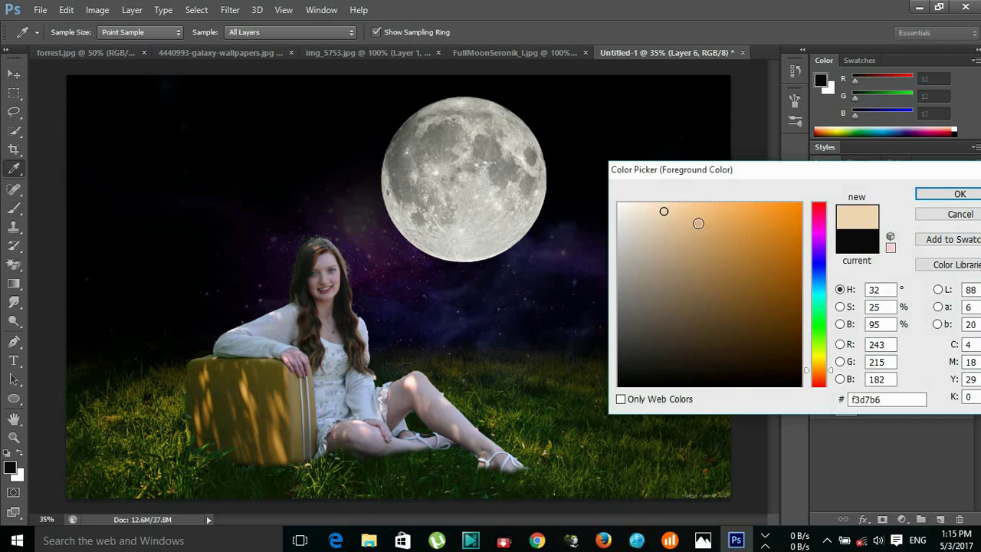
pyautogui.click(650, 206)
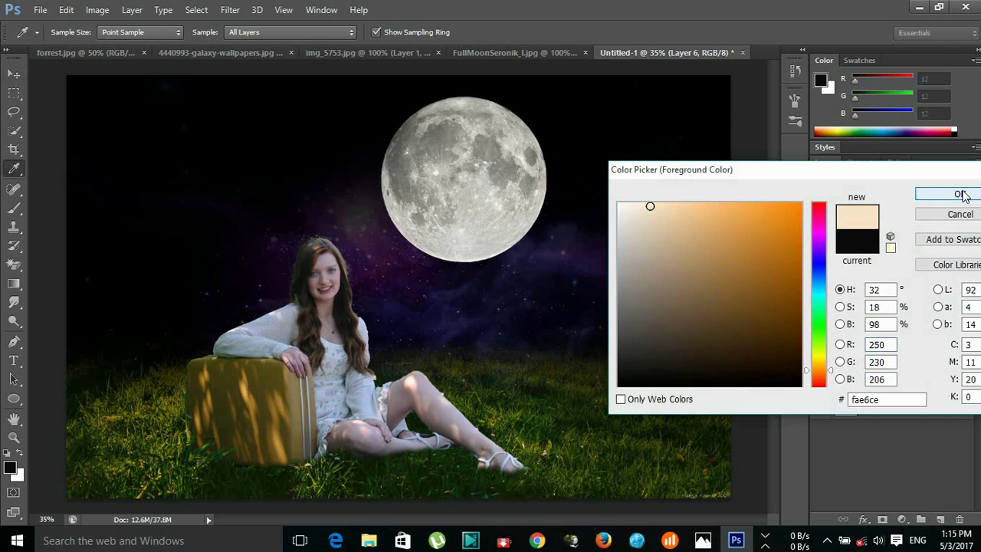
pyautogui.click(959, 194)
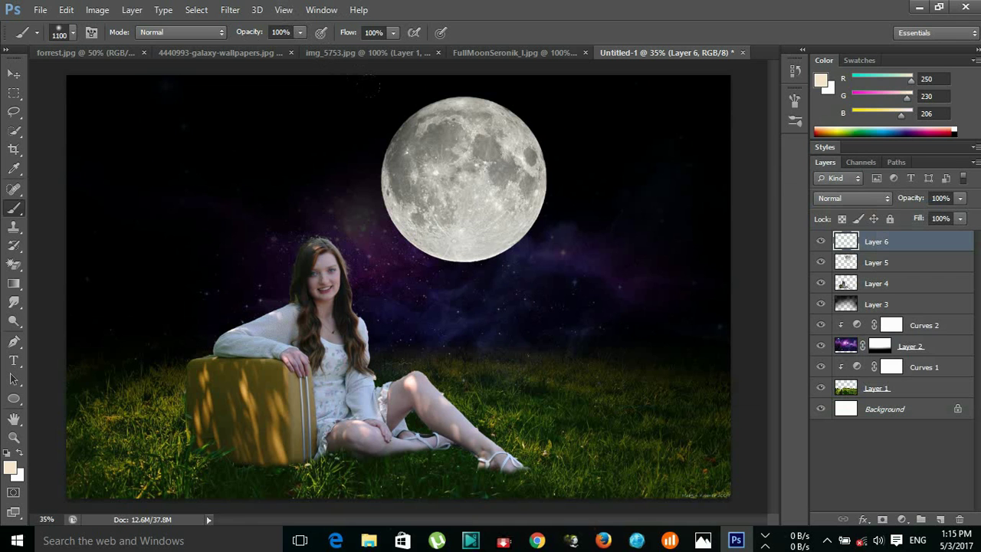
# Paint a soft peach glow around the moon, stepping back the overly strong last stroke
pyautogui.click(464, 215)
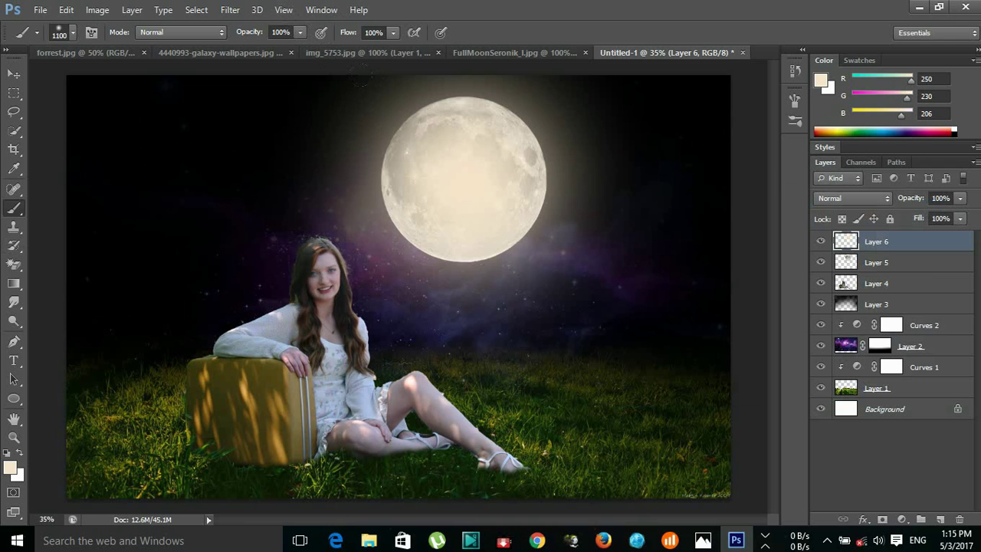
pyautogui.click(446, 221)
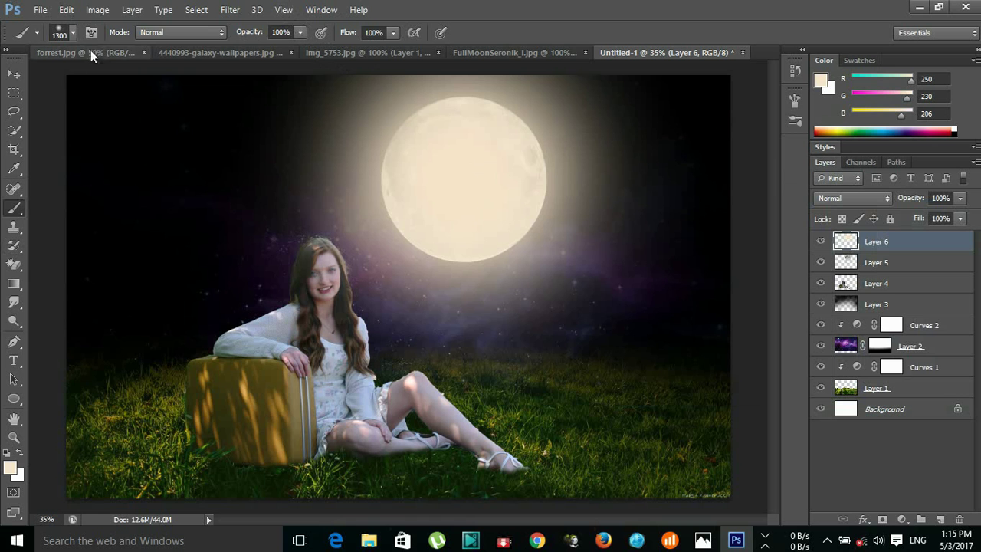
pyautogui.click(66, 9)
pyautogui.click(115, 40)
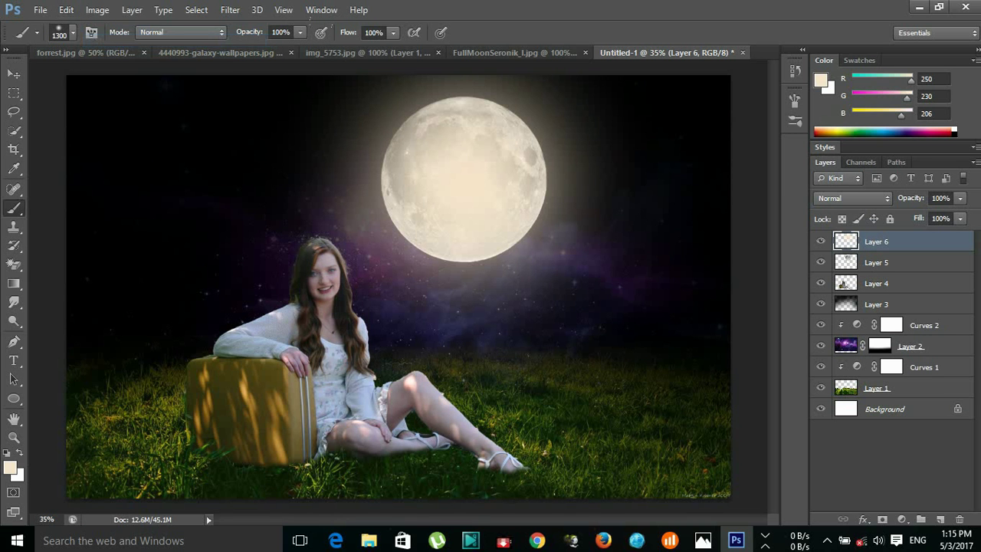
# Add a Curves adjustment above the girl's Layer 4 and clip it to that layer
pyautogui.click(14, 74)
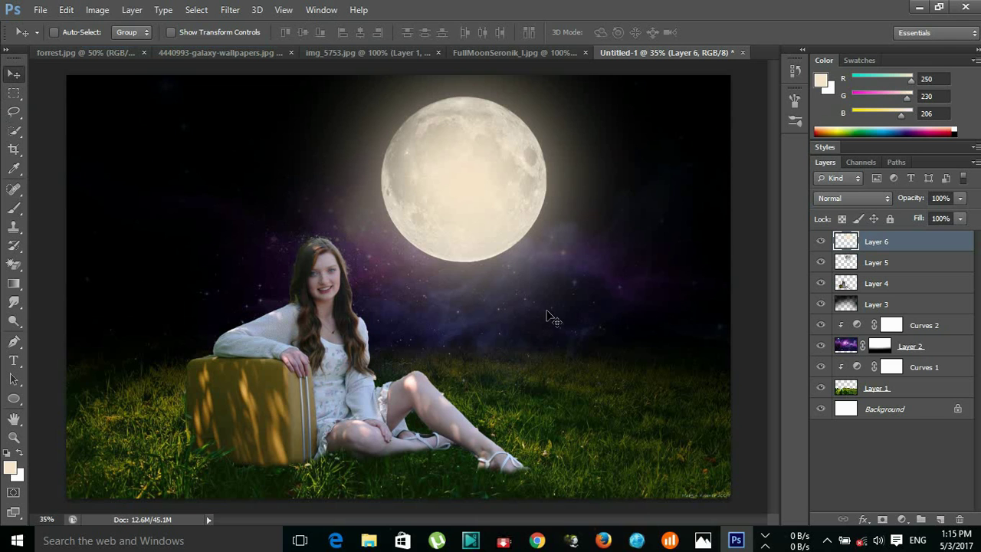
pyautogui.click(875, 285)
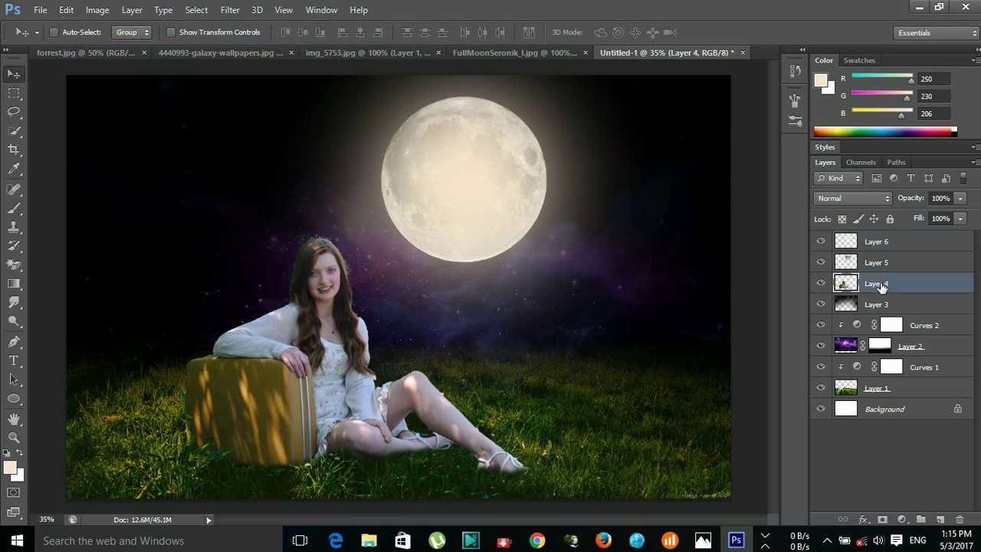
pyautogui.click(901, 519)
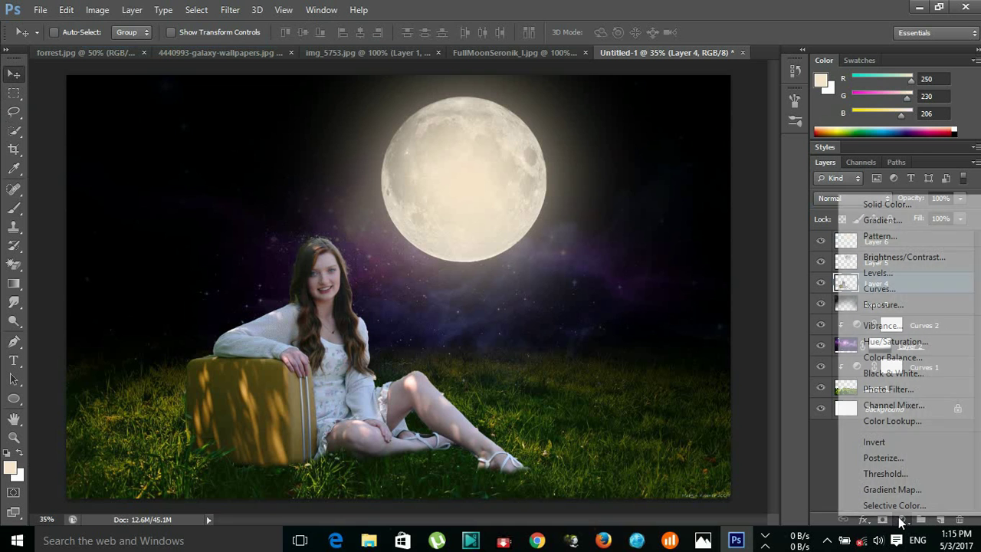
pyautogui.click(884, 289)
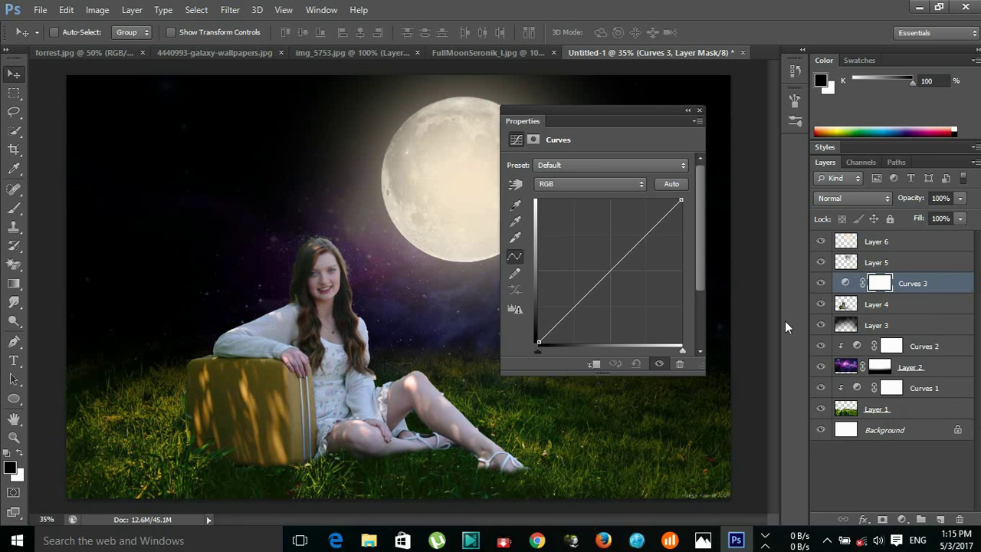
pyautogui.click(596, 367)
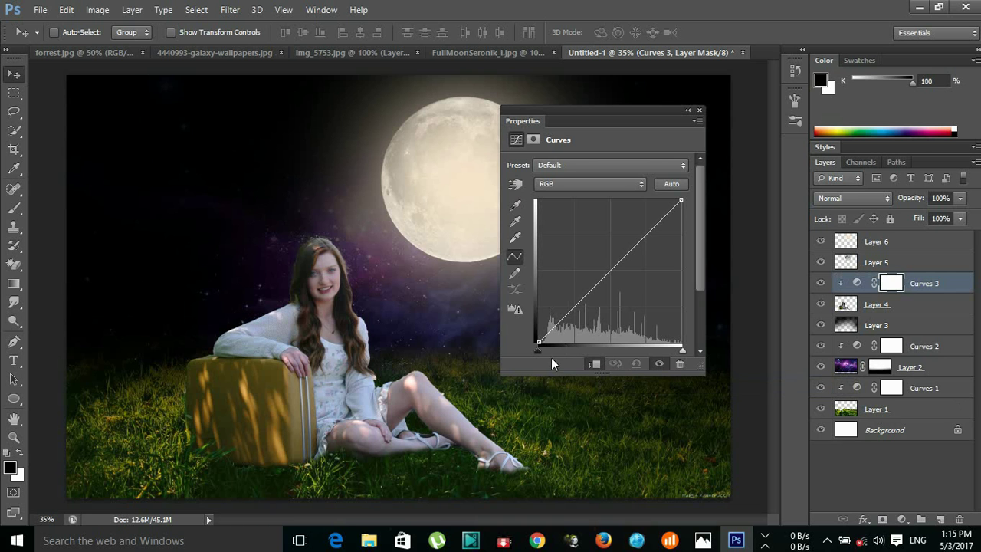
# Pull down the Blue curve, shadows included, and then the Green curve
pyautogui.click(641, 183)
pyautogui.click(611, 234)
pyautogui.moveTo(655, 224); pyautogui.dragTo(662, 227)
pyautogui.moveTo(599, 299); pyautogui.dragTo(598, 304)
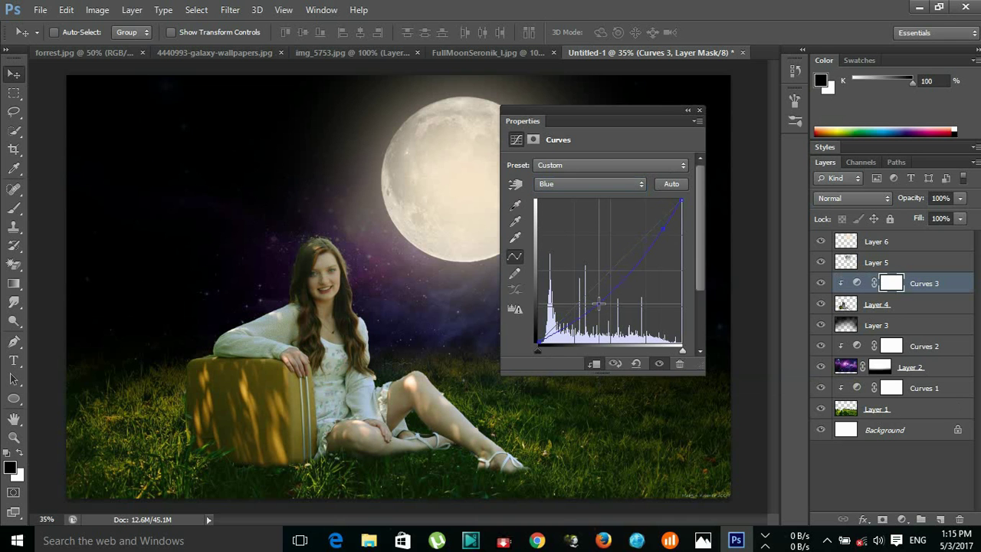
pyautogui.click(639, 187)
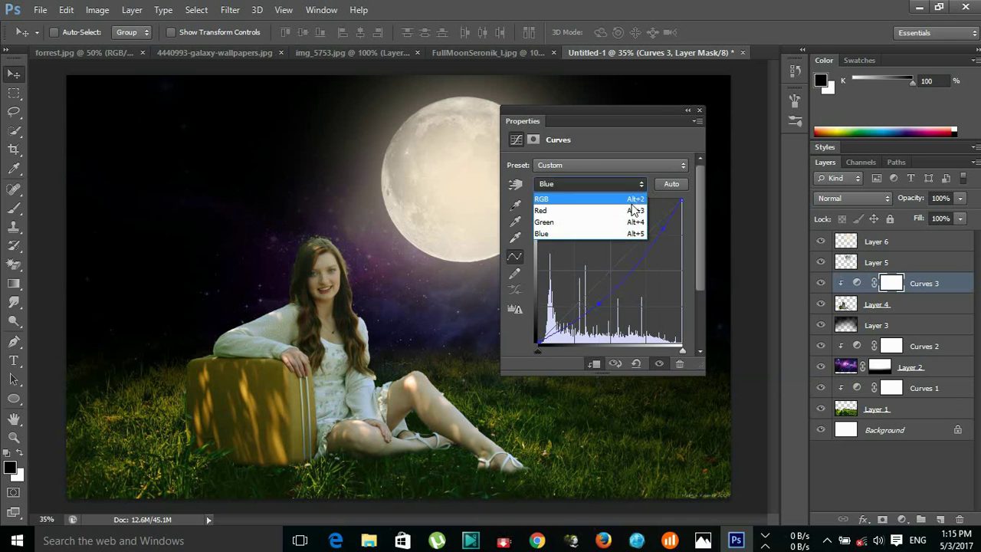
pyautogui.click(605, 222)
pyautogui.moveTo(651, 230)
pyautogui.mouseDown()
pyautogui.moveTo(658, 235)
pyautogui.moveTo(650, 228)
pyautogui.mouseUp()
# Pull the overall RGB curve down to darken the girl and suitcase
pyautogui.click(641, 188)
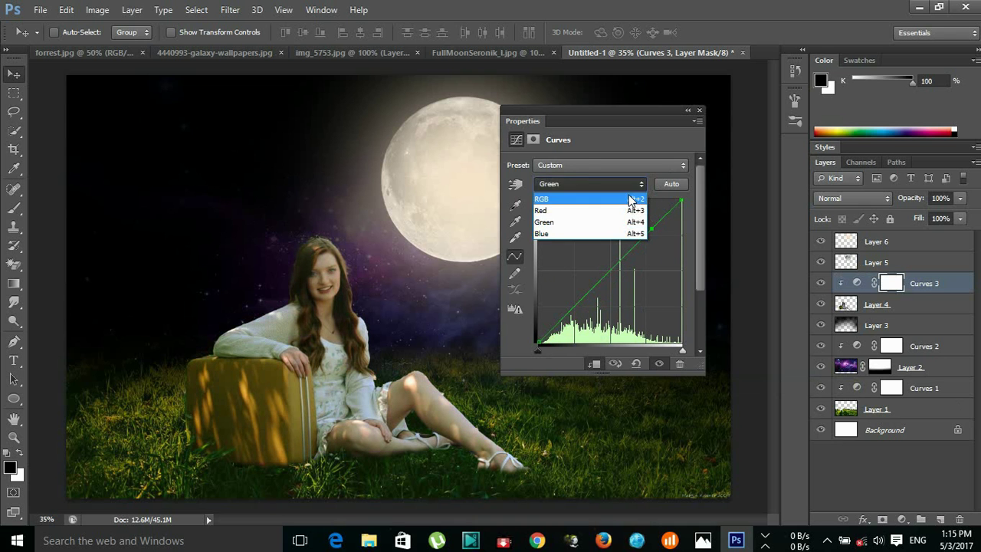
pyautogui.click(559, 194)
pyautogui.moveTo(617, 264); pyautogui.dragTo(583, 323)
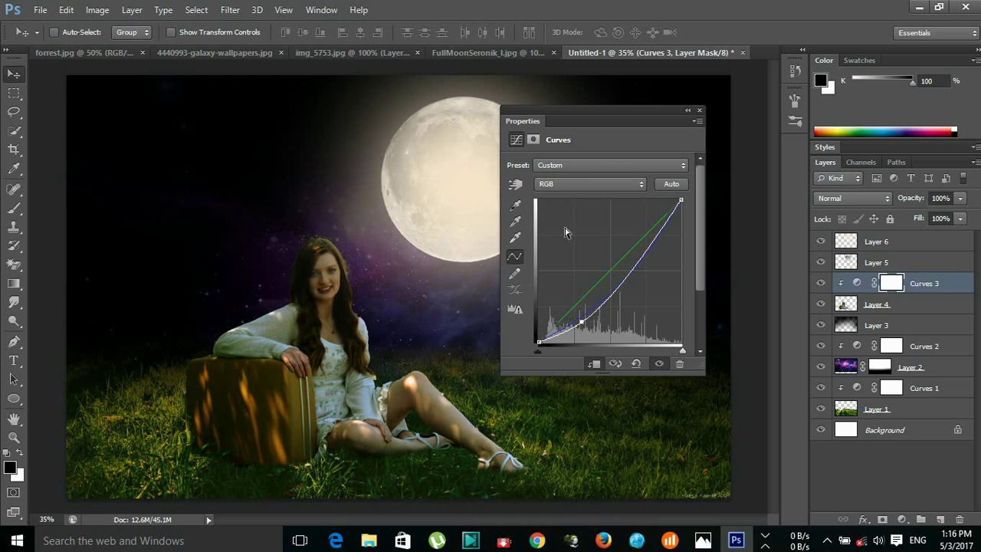
pyautogui.click(699, 110)
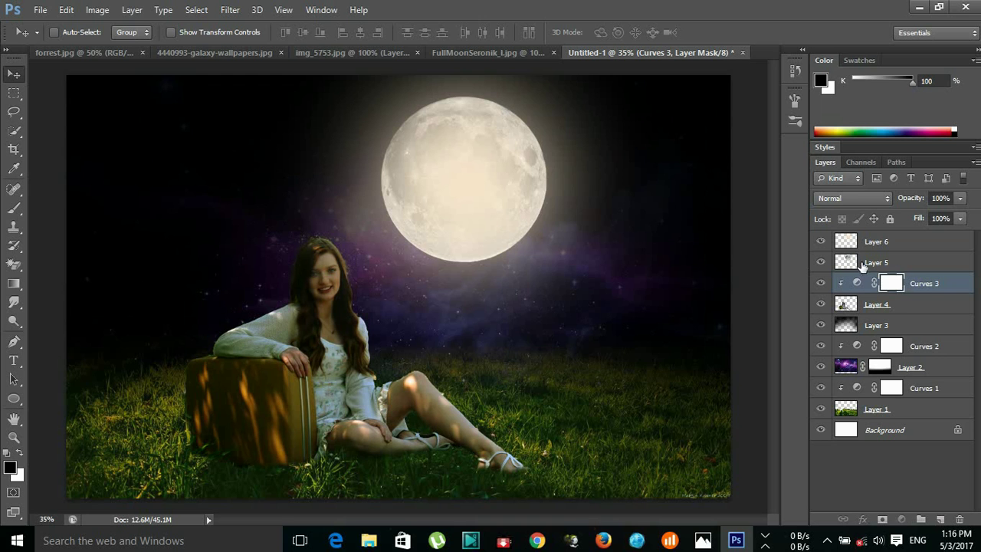
pyautogui.click(859, 263)
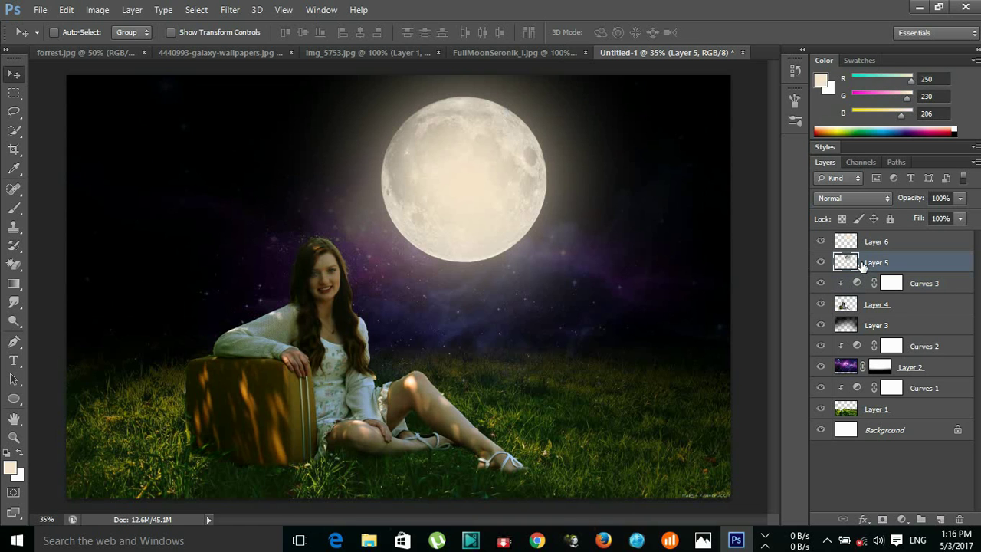
pyautogui.hotkey('ctrl', 't')
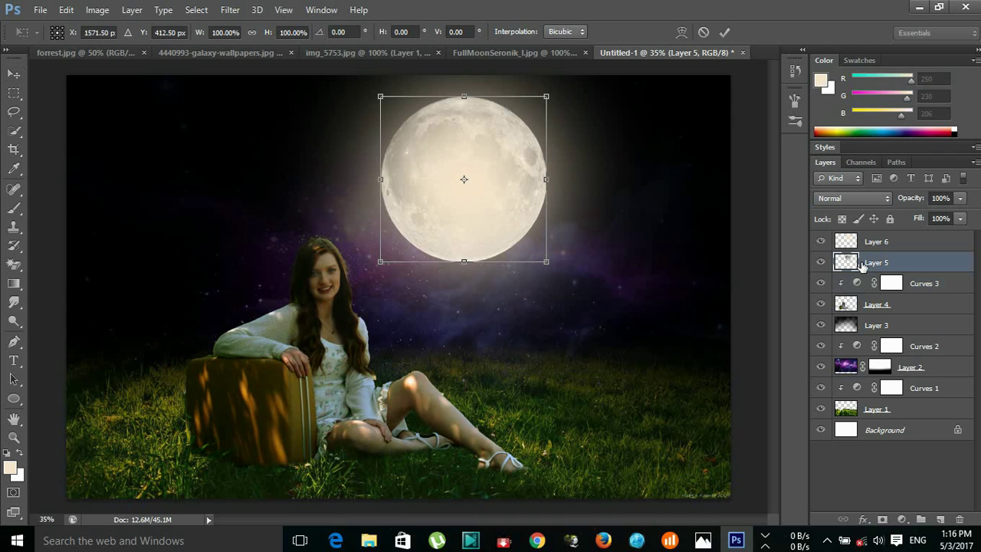
pyautogui.click(730, 36)
pyautogui.click(851, 306)
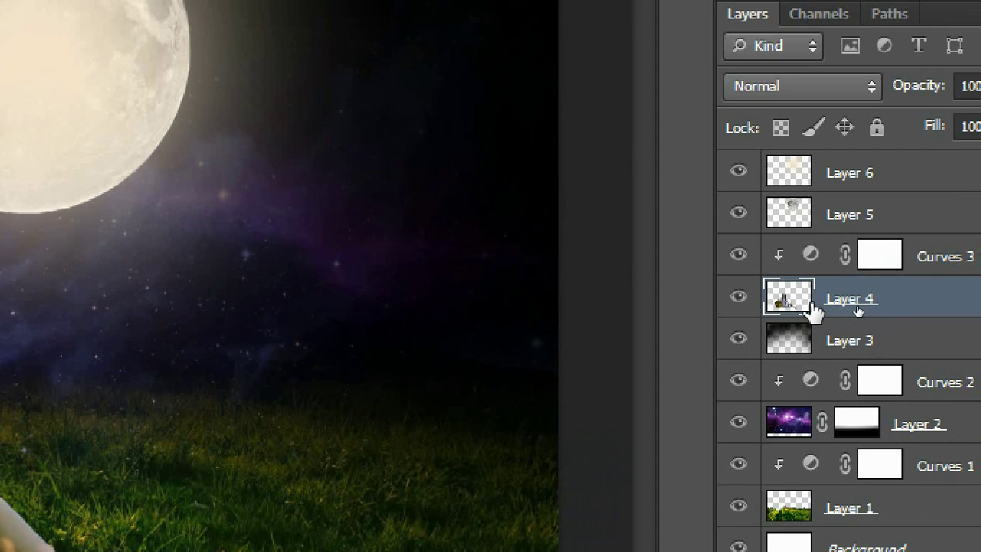
pyautogui.hotkey('ctrl', 'j')
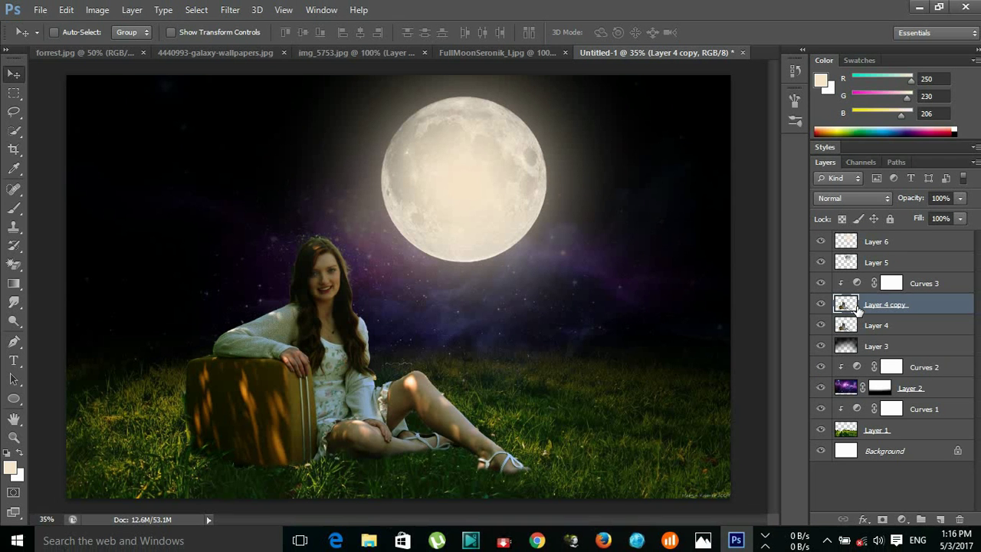
pyautogui.hotkey('ctrl', 't')
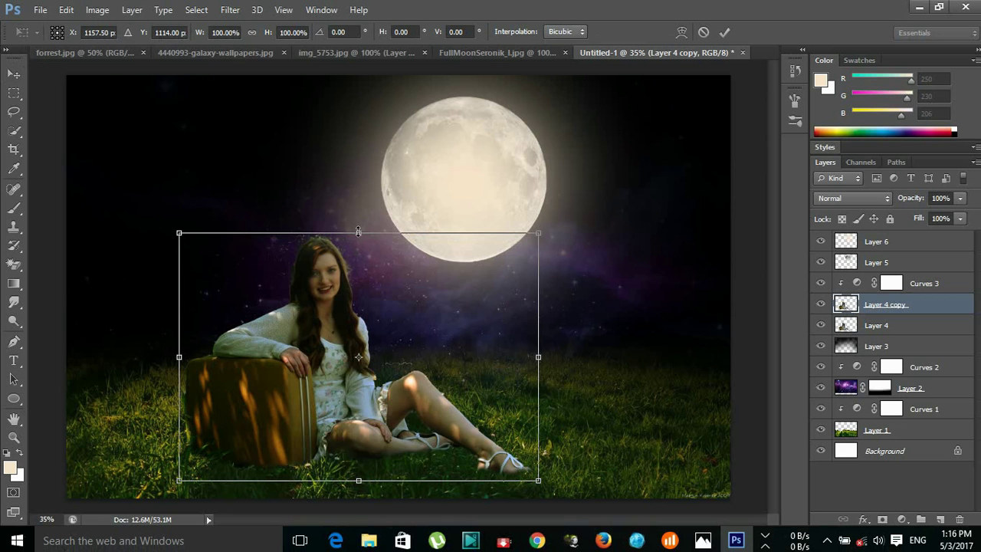
pyautogui.moveTo(358, 232); pyautogui.dragTo(359, 491)
pyautogui.moveTo(264, 494); pyautogui.dragTo(266, 485)
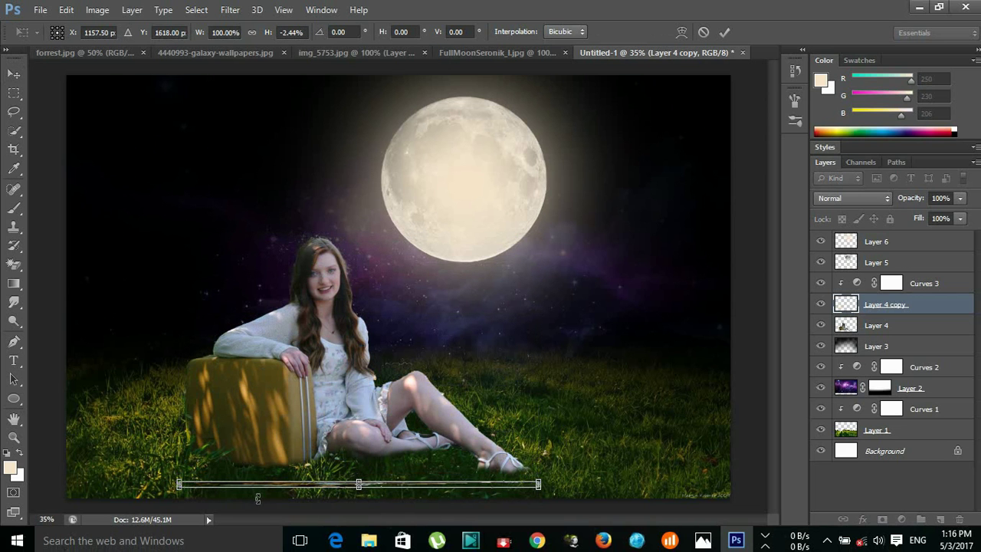
pyautogui.moveTo(358, 482); pyautogui.dragTo(329, 476)
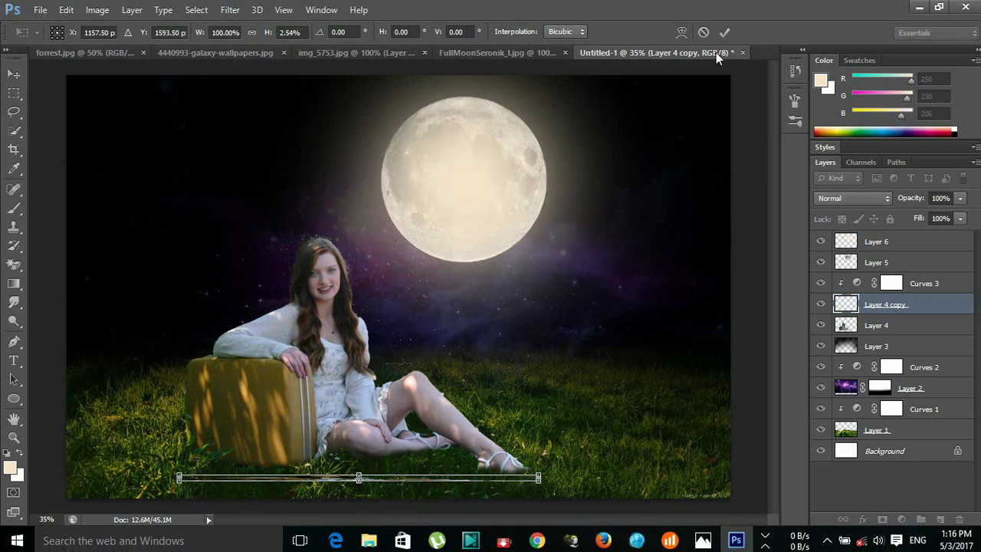
pyautogui.click(699, 32)
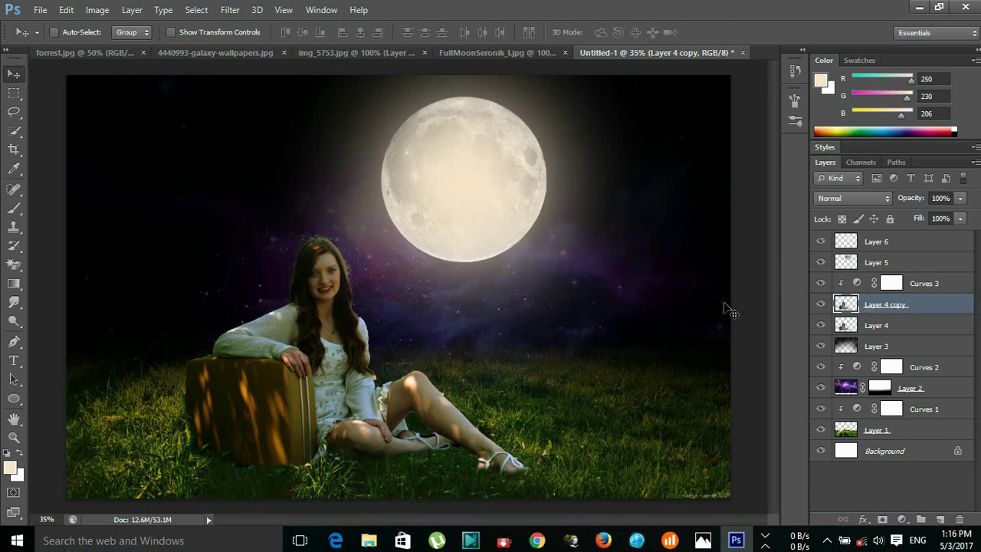
pyautogui.click(66, 10)
pyautogui.click(85, 40)
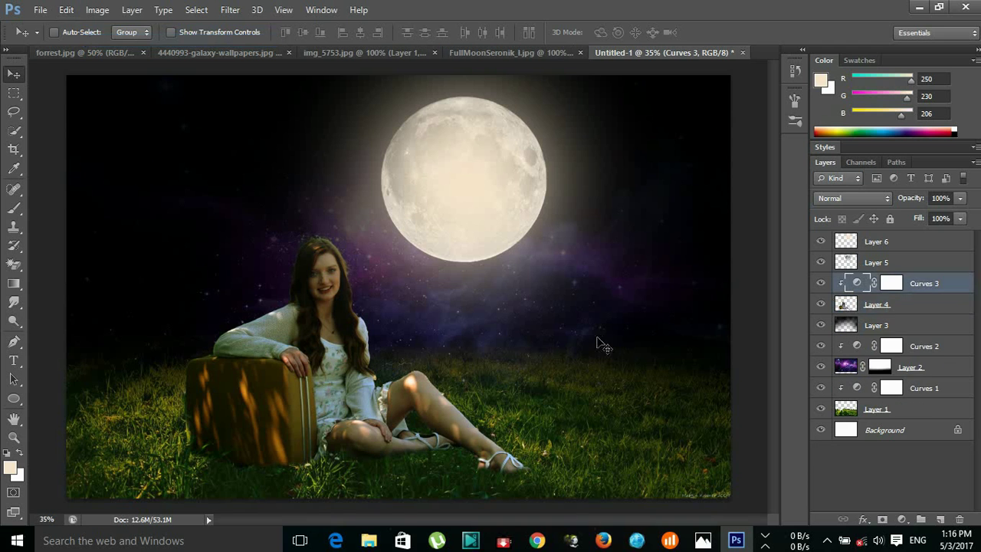
# Add a new Layer 7 above Layer 6 and set the brush colour to dark grey
pyautogui.click(845, 308)
pyautogui.click(878, 243)
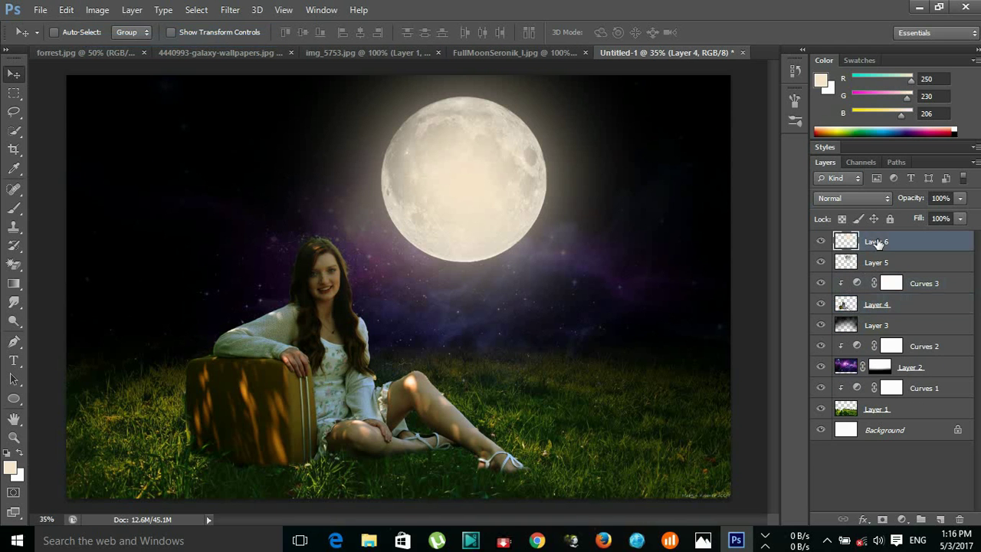
pyautogui.click(939, 519)
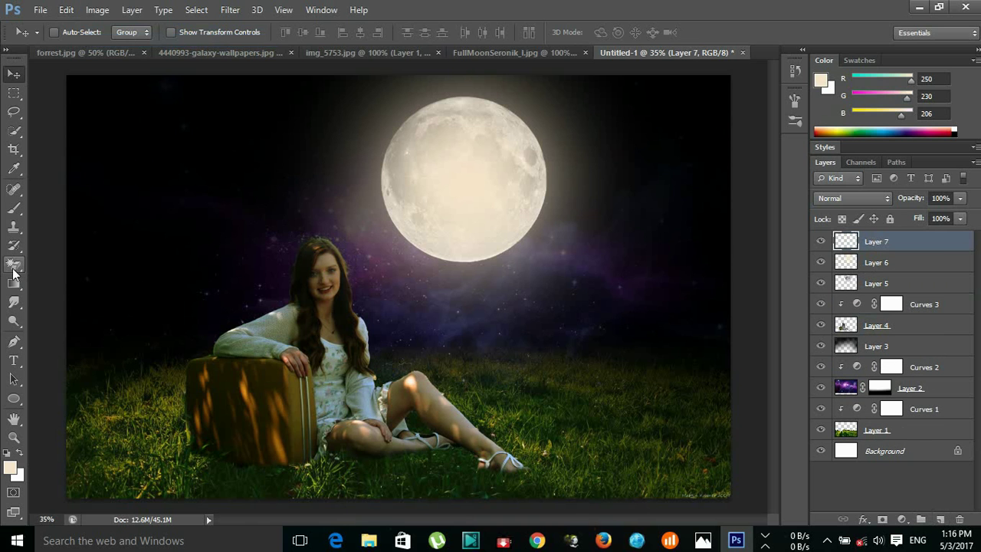
pyautogui.click(14, 208)
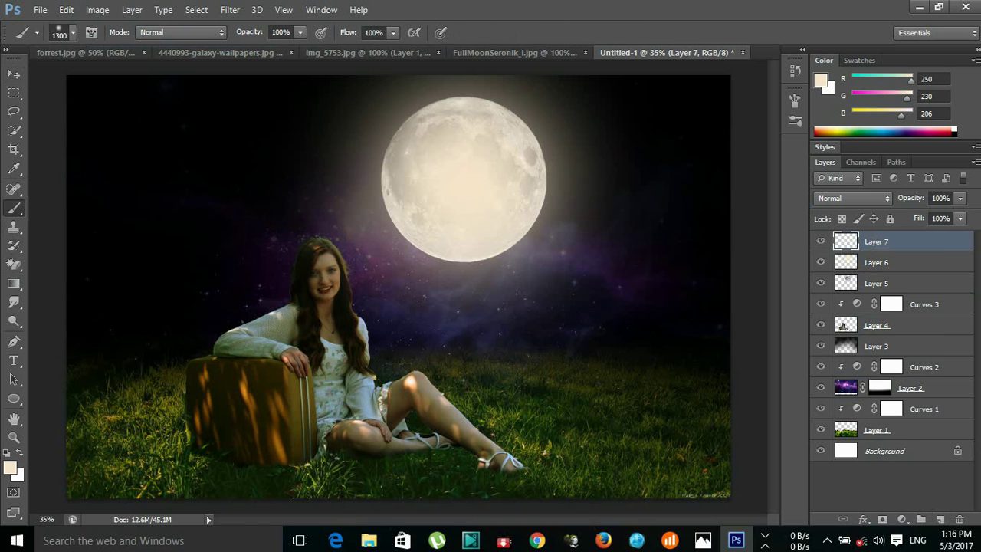
pyautogui.click(9, 469)
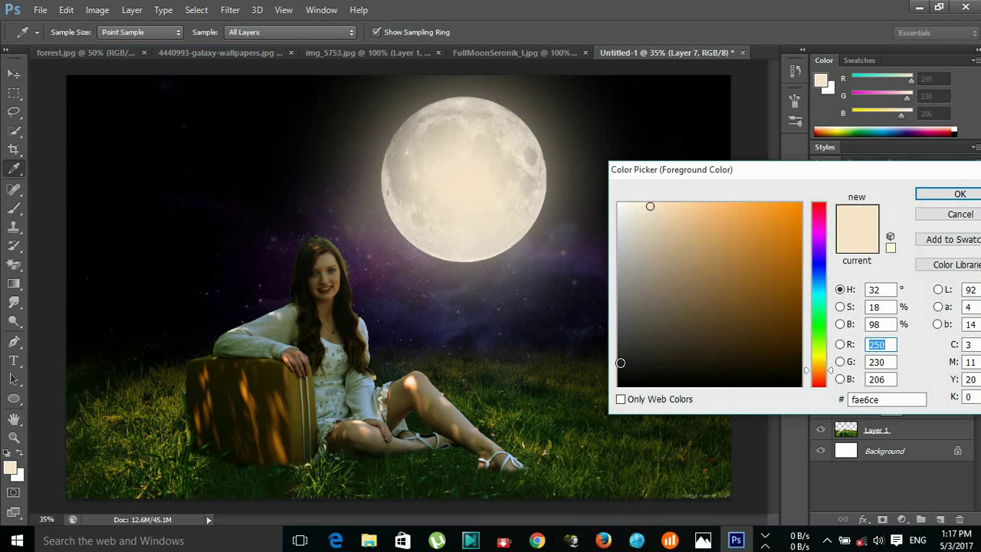
pyautogui.click(621, 356)
pyautogui.click(957, 194)
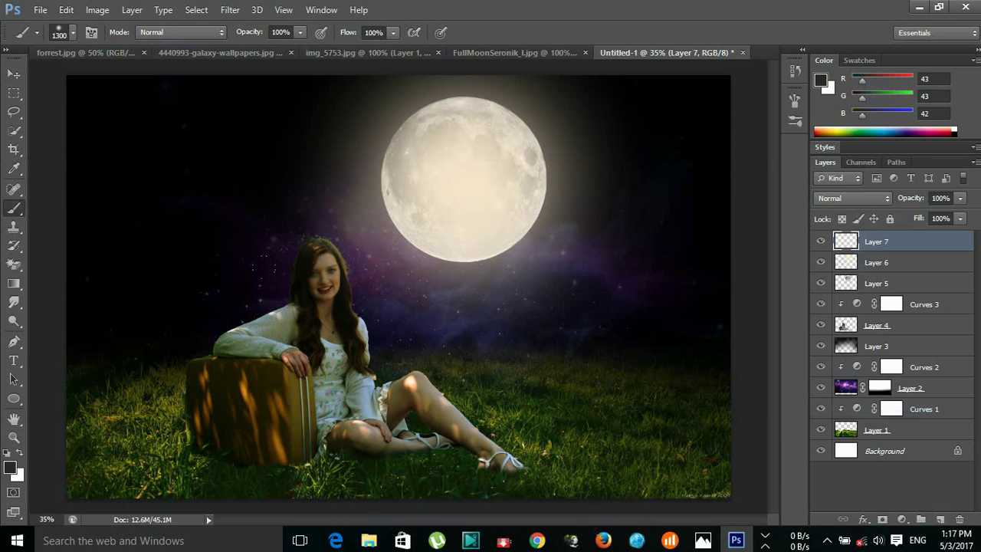
# Undo a test shadow stroke with a smaller brush and change the colour to near-black 060606
pyautogui.press('[')
pyautogui.press('[')
pyautogui.press('[')
pyautogui.press('[')
pyautogui.moveTo(444, 456); pyautogui.dragTo(120, 432)
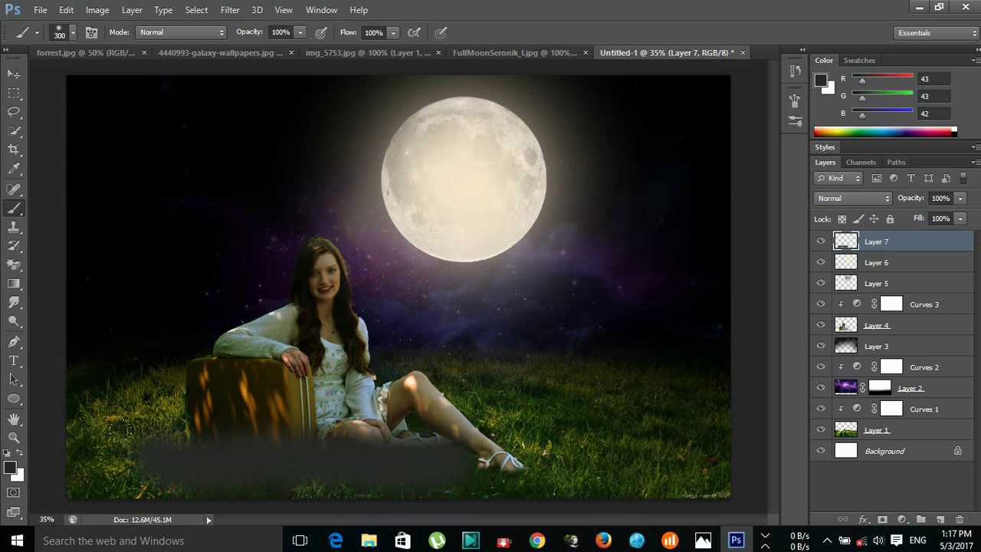
pyautogui.click(66, 9)
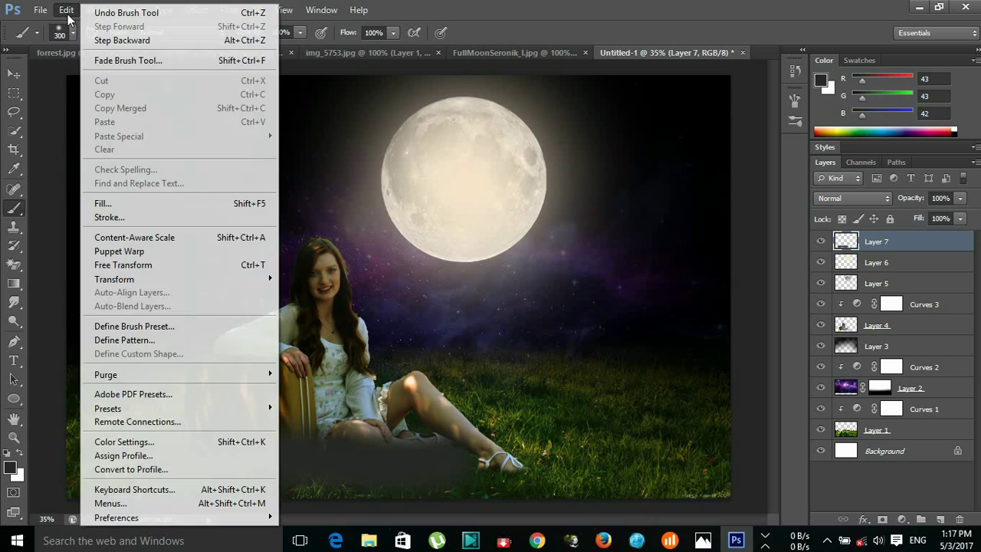
pyautogui.click(10, 467)
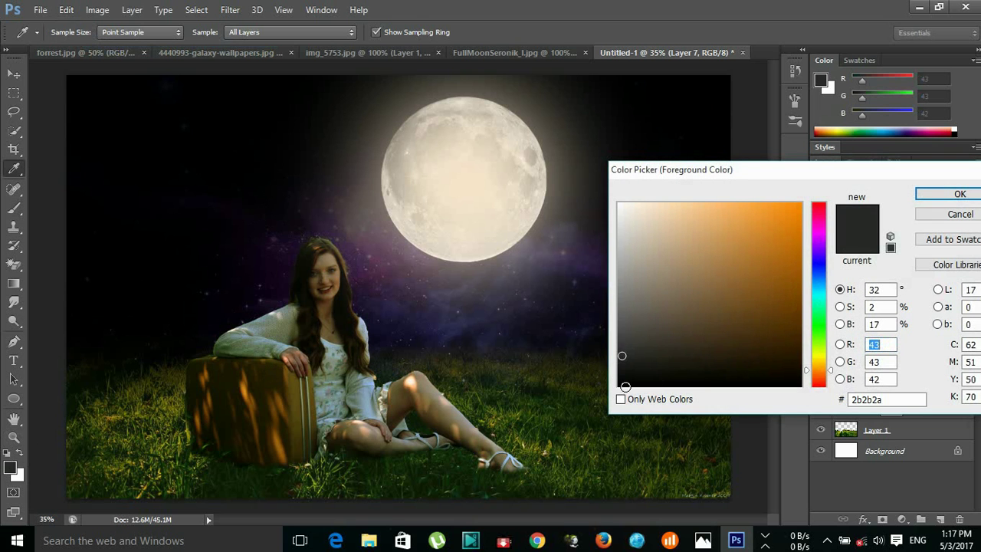
pyautogui.click(619, 381)
pyautogui.click(958, 194)
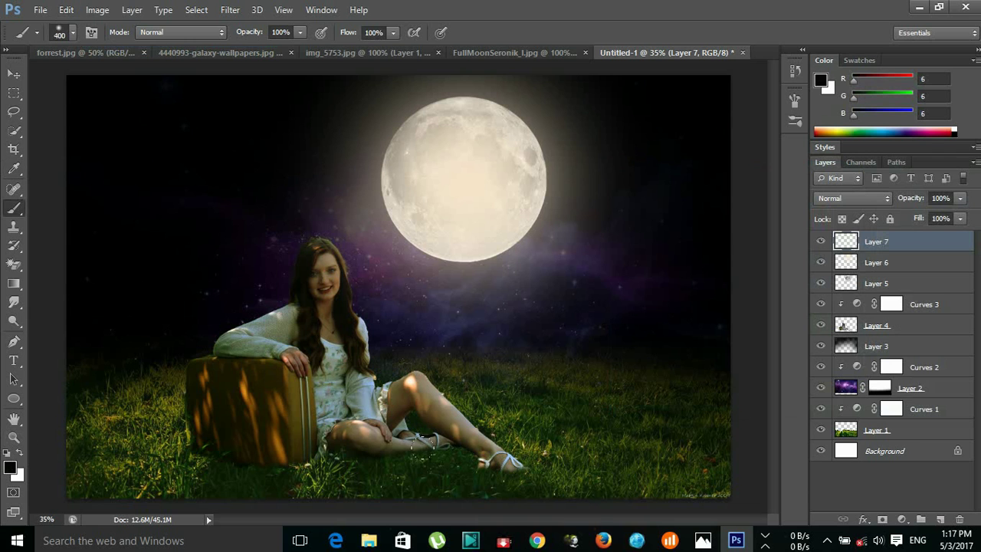
# At 28% brush opacity, shade the grass around the feet, under the suitcase and in both lower corners
pyautogui.click(299, 30)
pyautogui.click(251, 49)
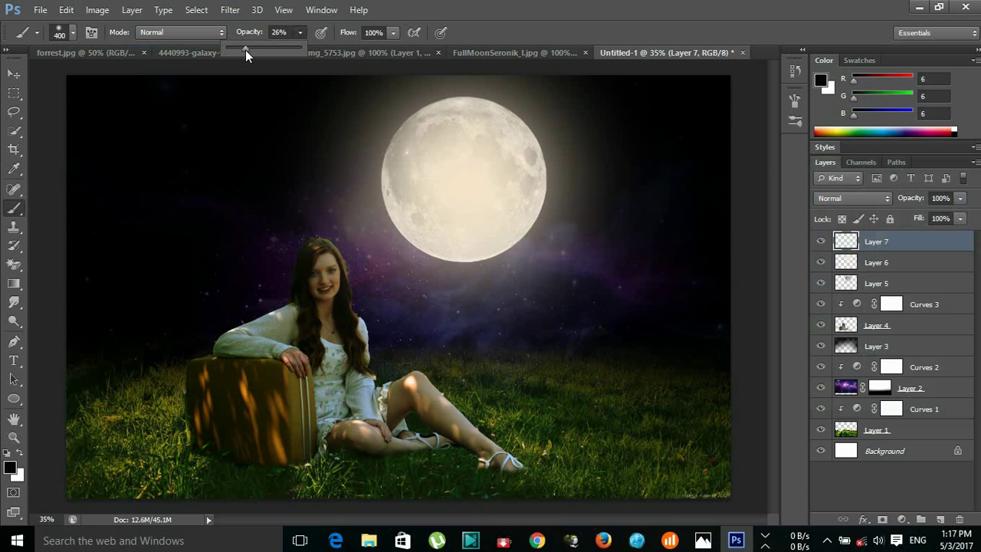
pyautogui.click(301, 32)
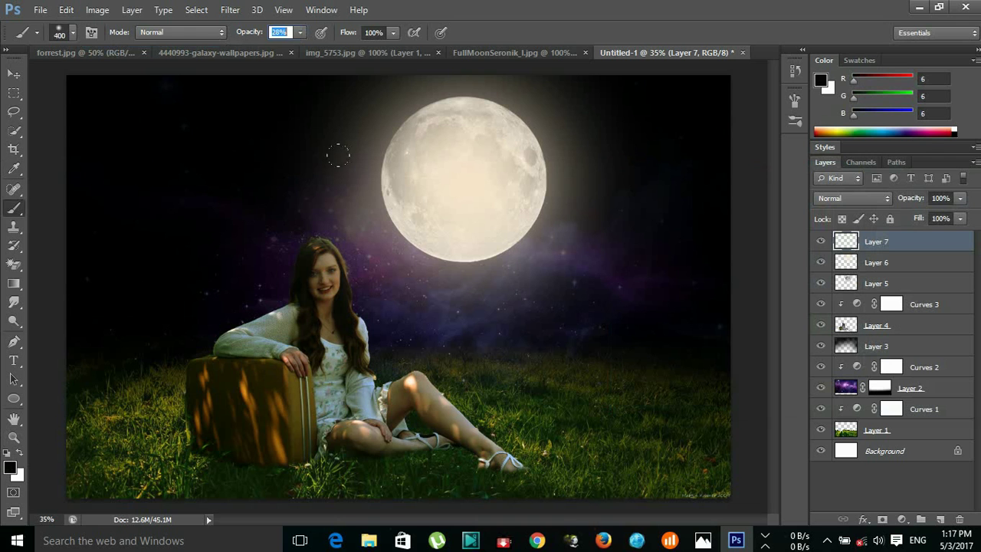
pyautogui.moveTo(429, 443); pyautogui.dragTo(142, 422)
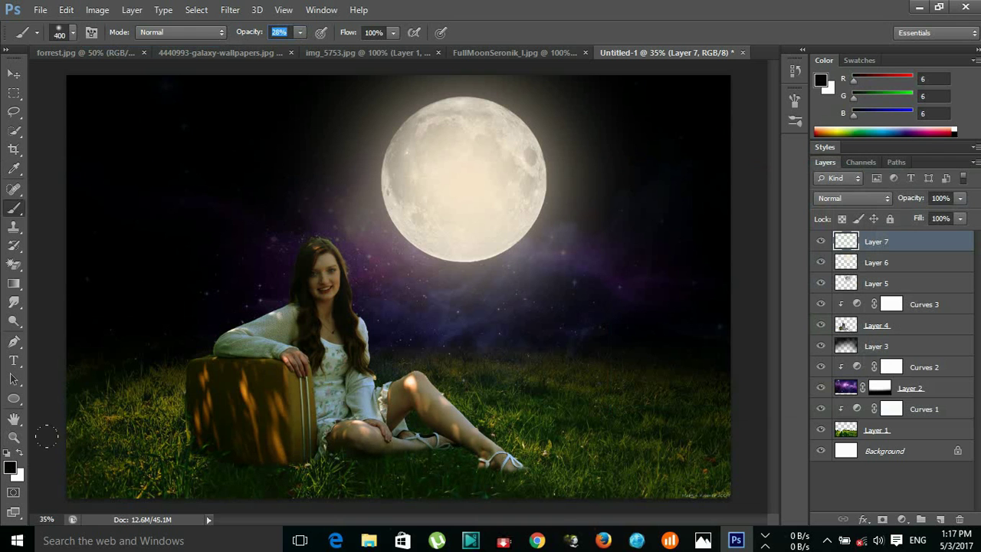
pyautogui.moveTo(191, 460); pyautogui.dragTo(246, 445)
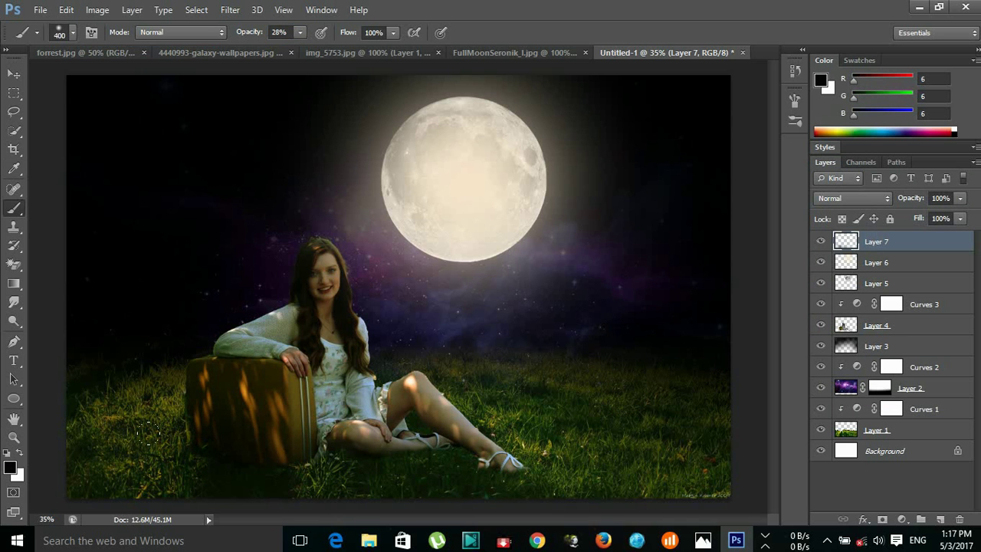
pyautogui.moveTo(169, 453)
pyautogui.mouseDown()
pyautogui.moveTo(298, 462)
pyautogui.moveTo(344, 483)
pyautogui.moveTo(611, 473)
pyautogui.mouseUp()
pyautogui.moveTo(517, 481); pyautogui.dragTo(671, 493)
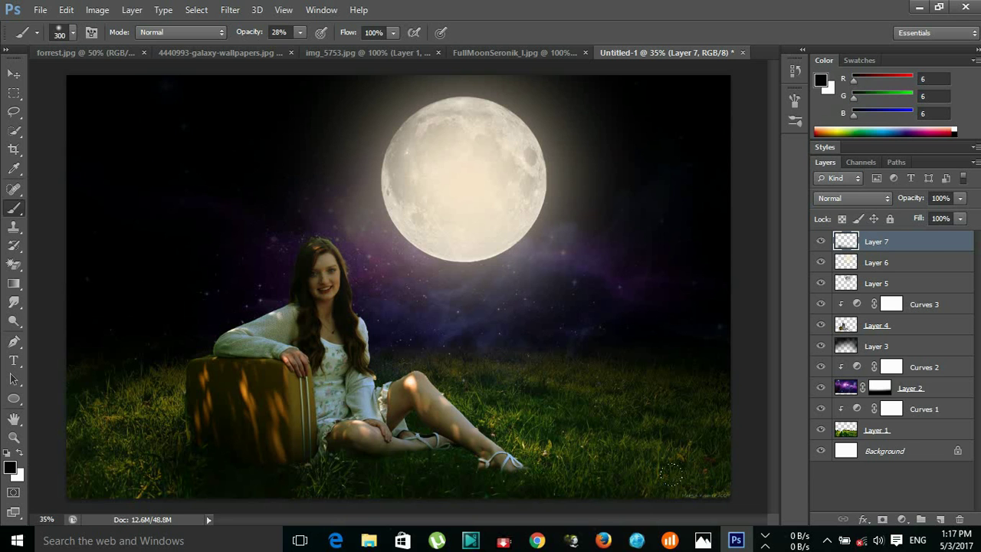
pyautogui.moveTo(64, 463); pyautogui.dragTo(159, 484)
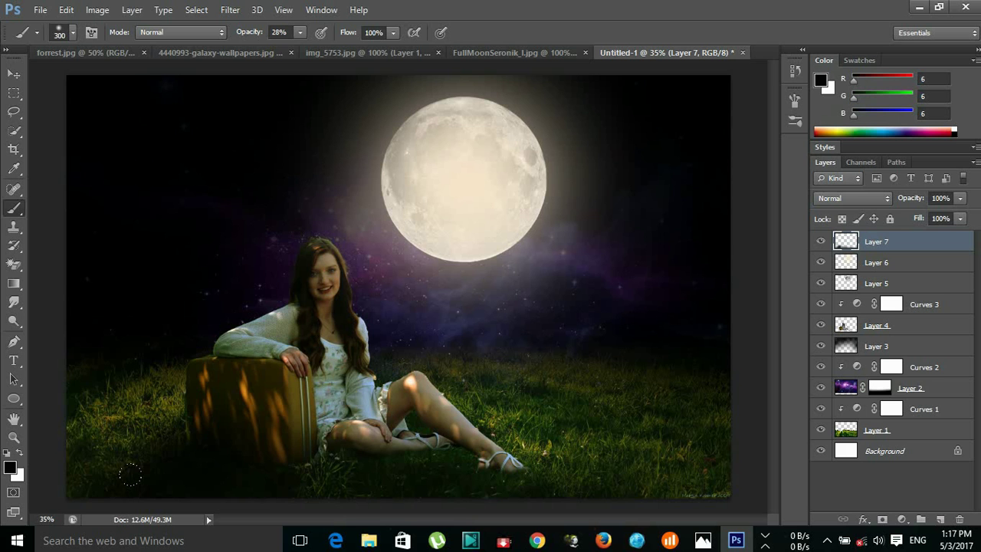
# Switch to the Move tool and show the taskbar's hidden tray icons
pyautogui.click(14, 74)
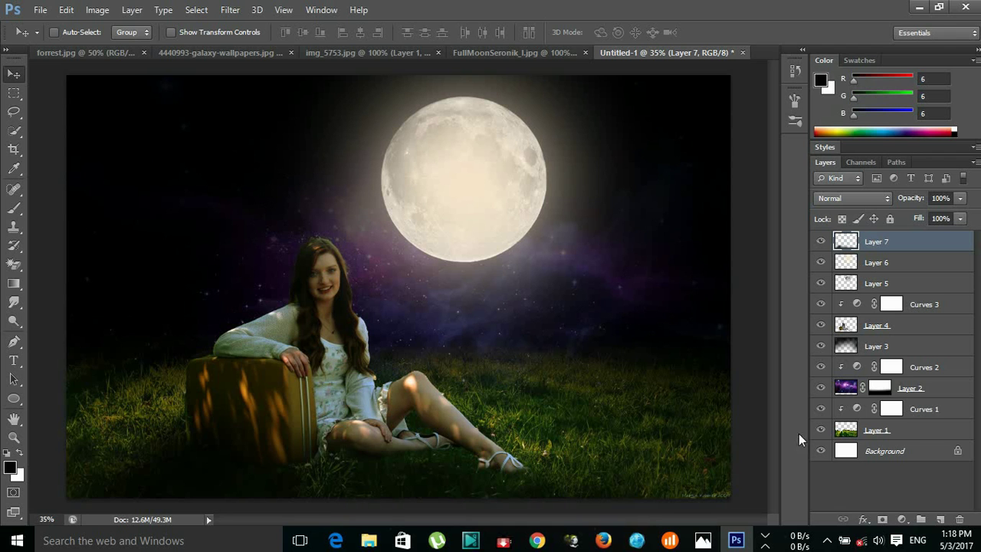
pyautogui.click(827, 540)
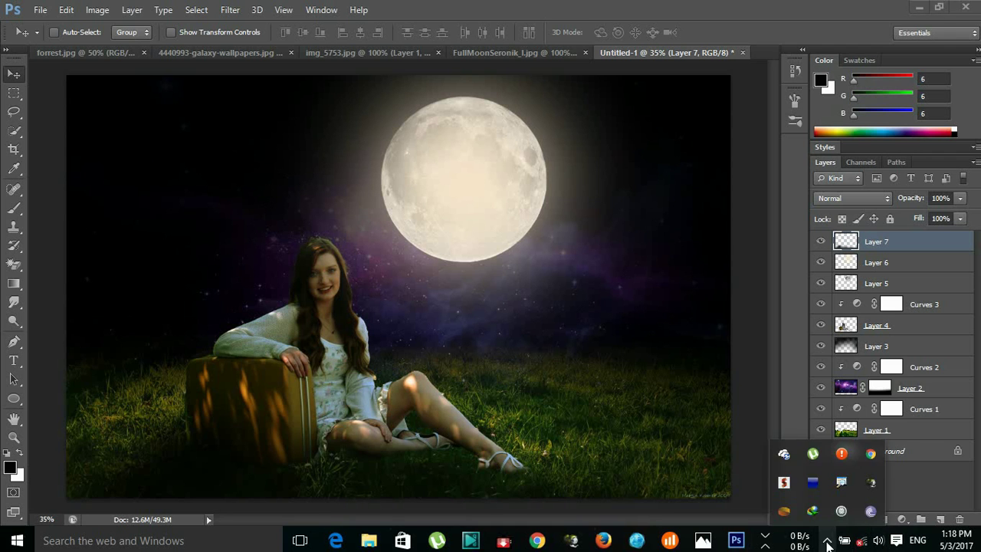